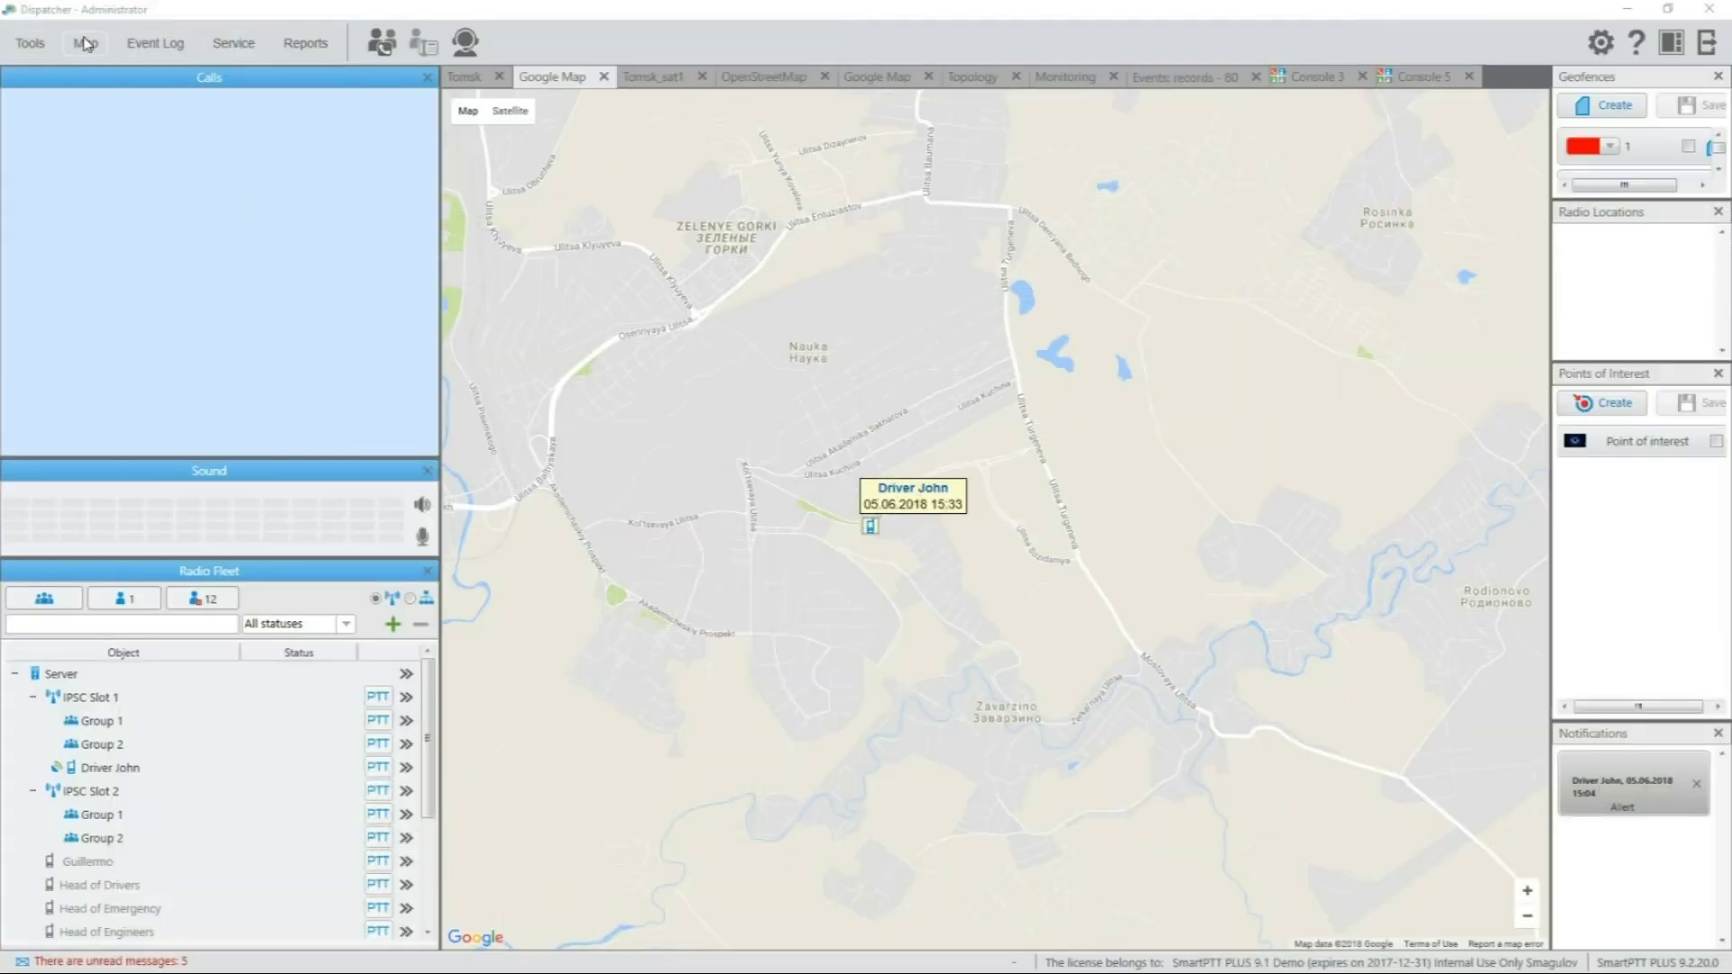
# Open a Google Map view from the Map menu's map types
pyautogui.click(86, 44)
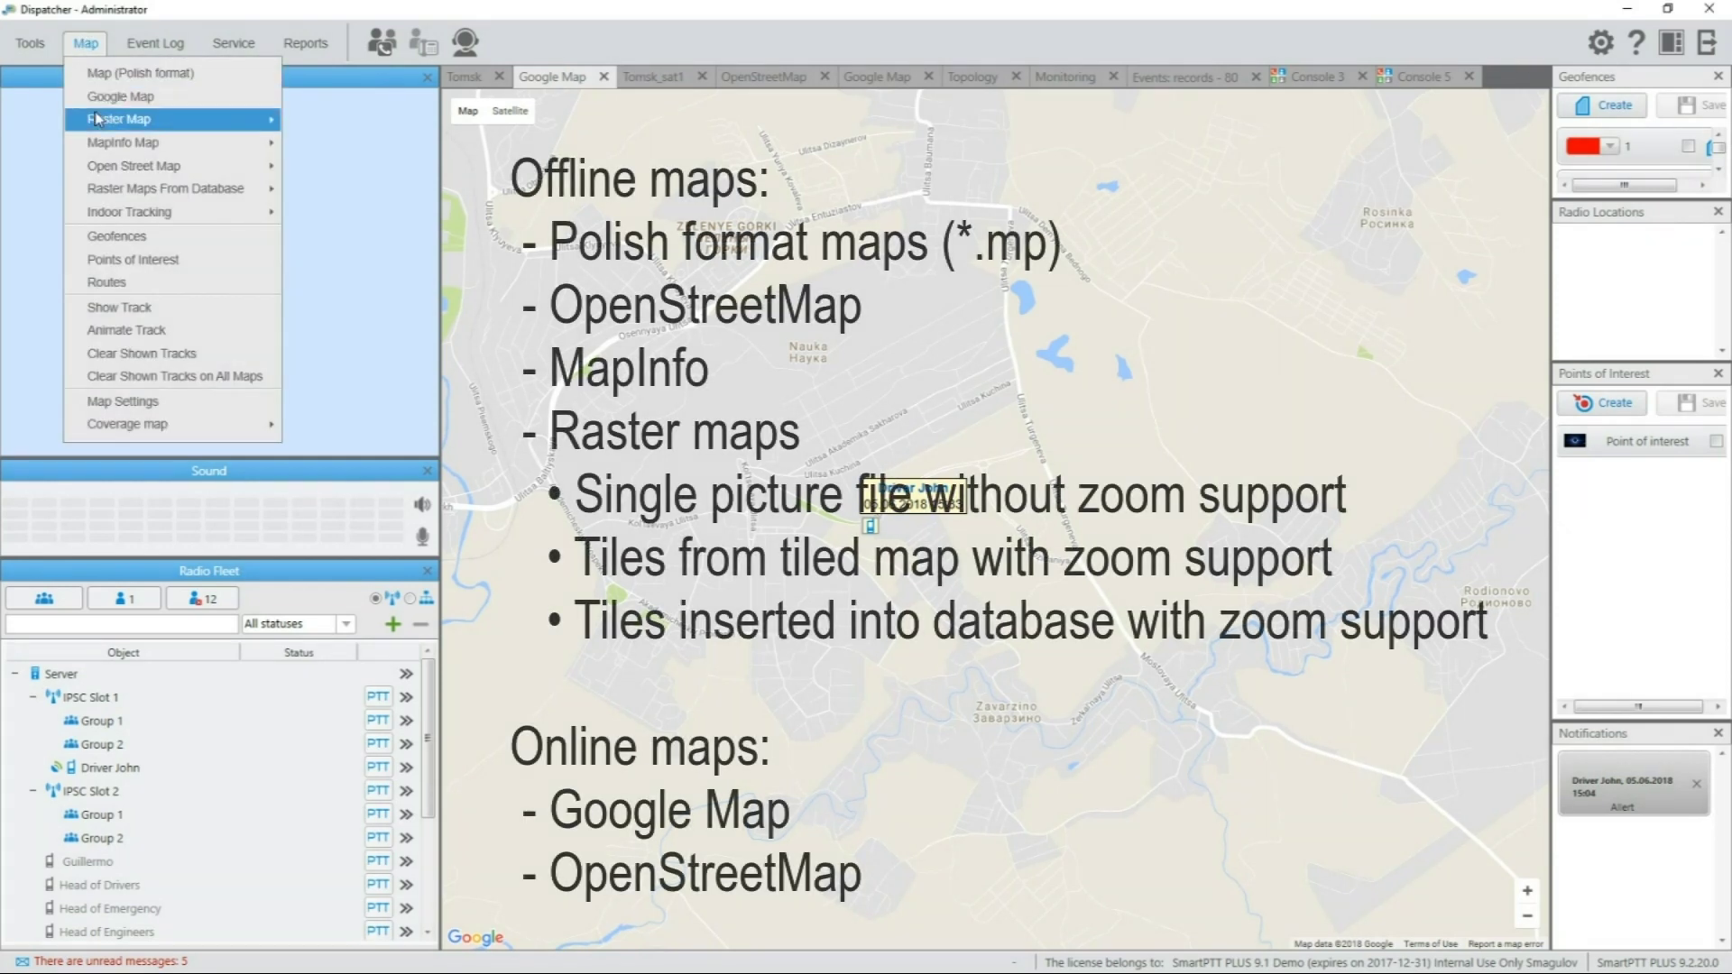
pyautogui.moveTo(97, 145)
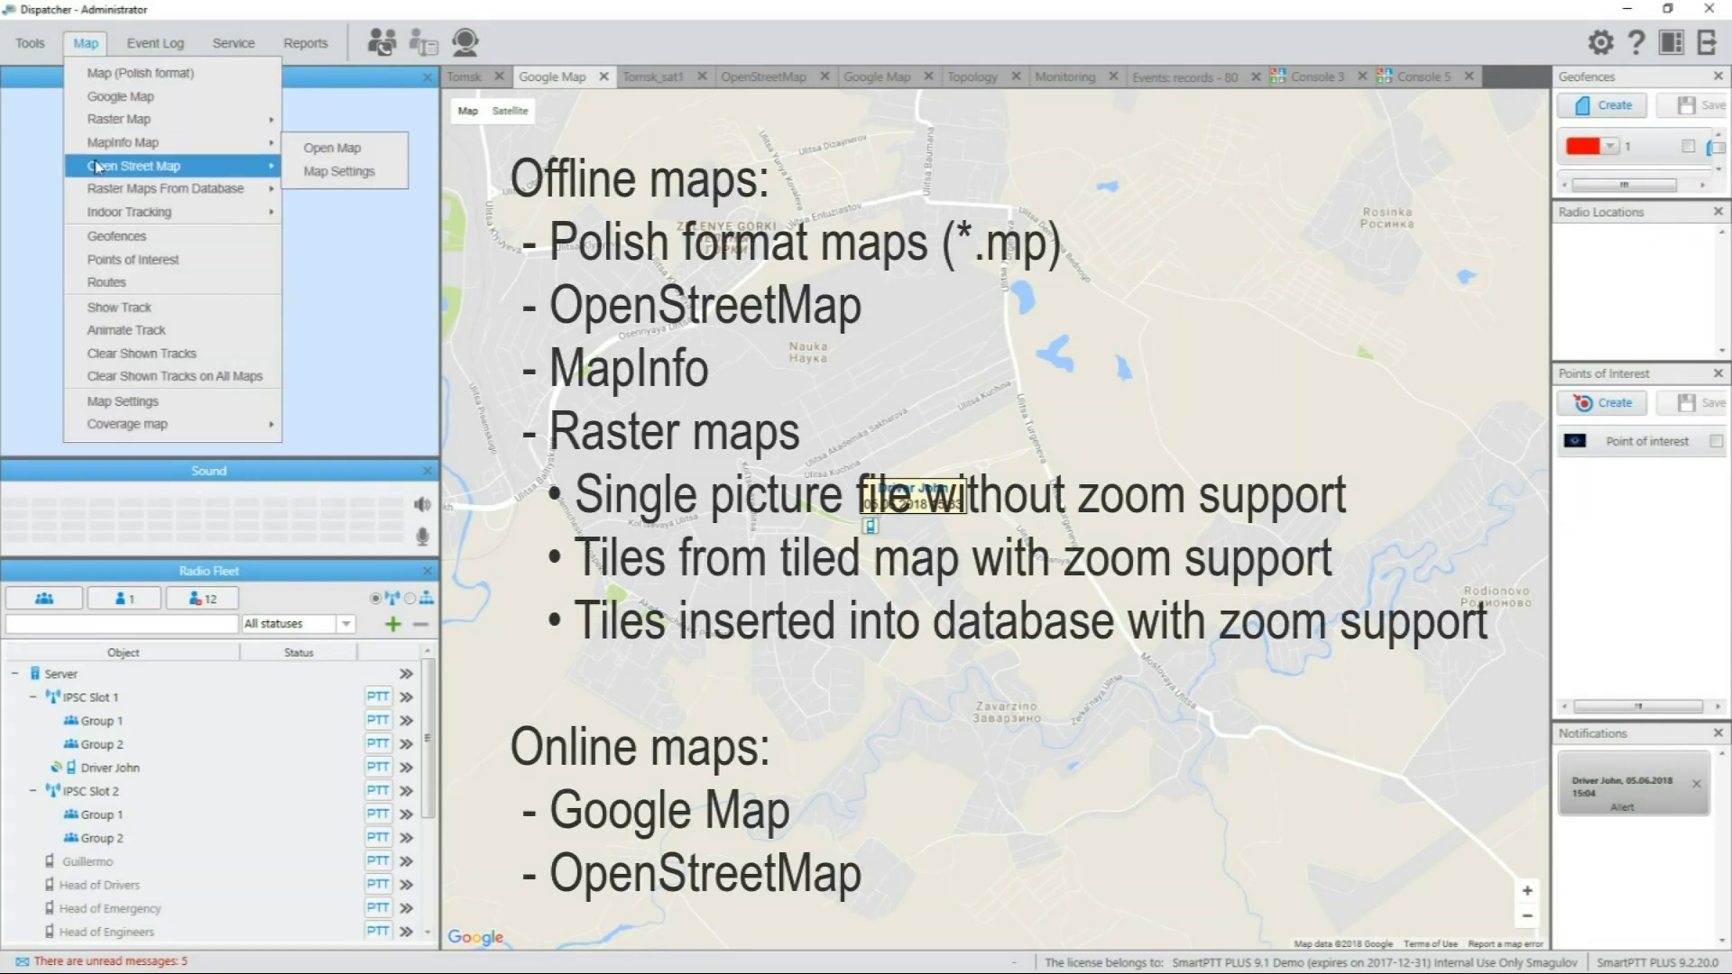
pyautogui.moveTo(106, 190)
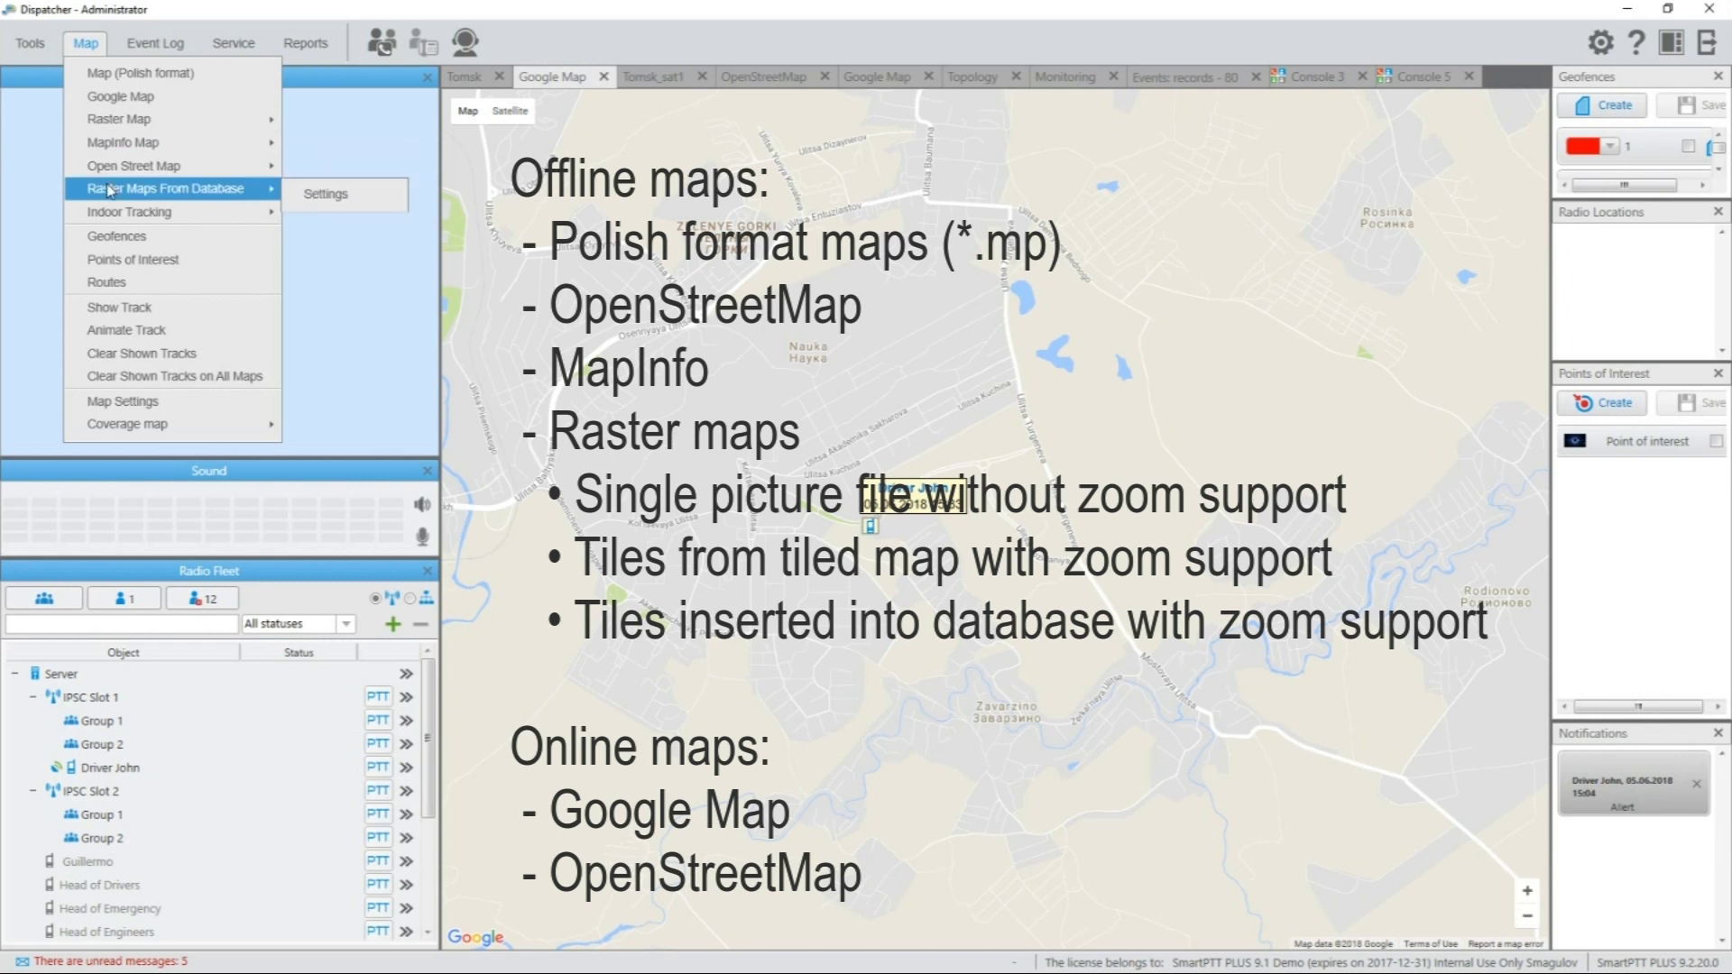
pyautogui.click(180, 99)
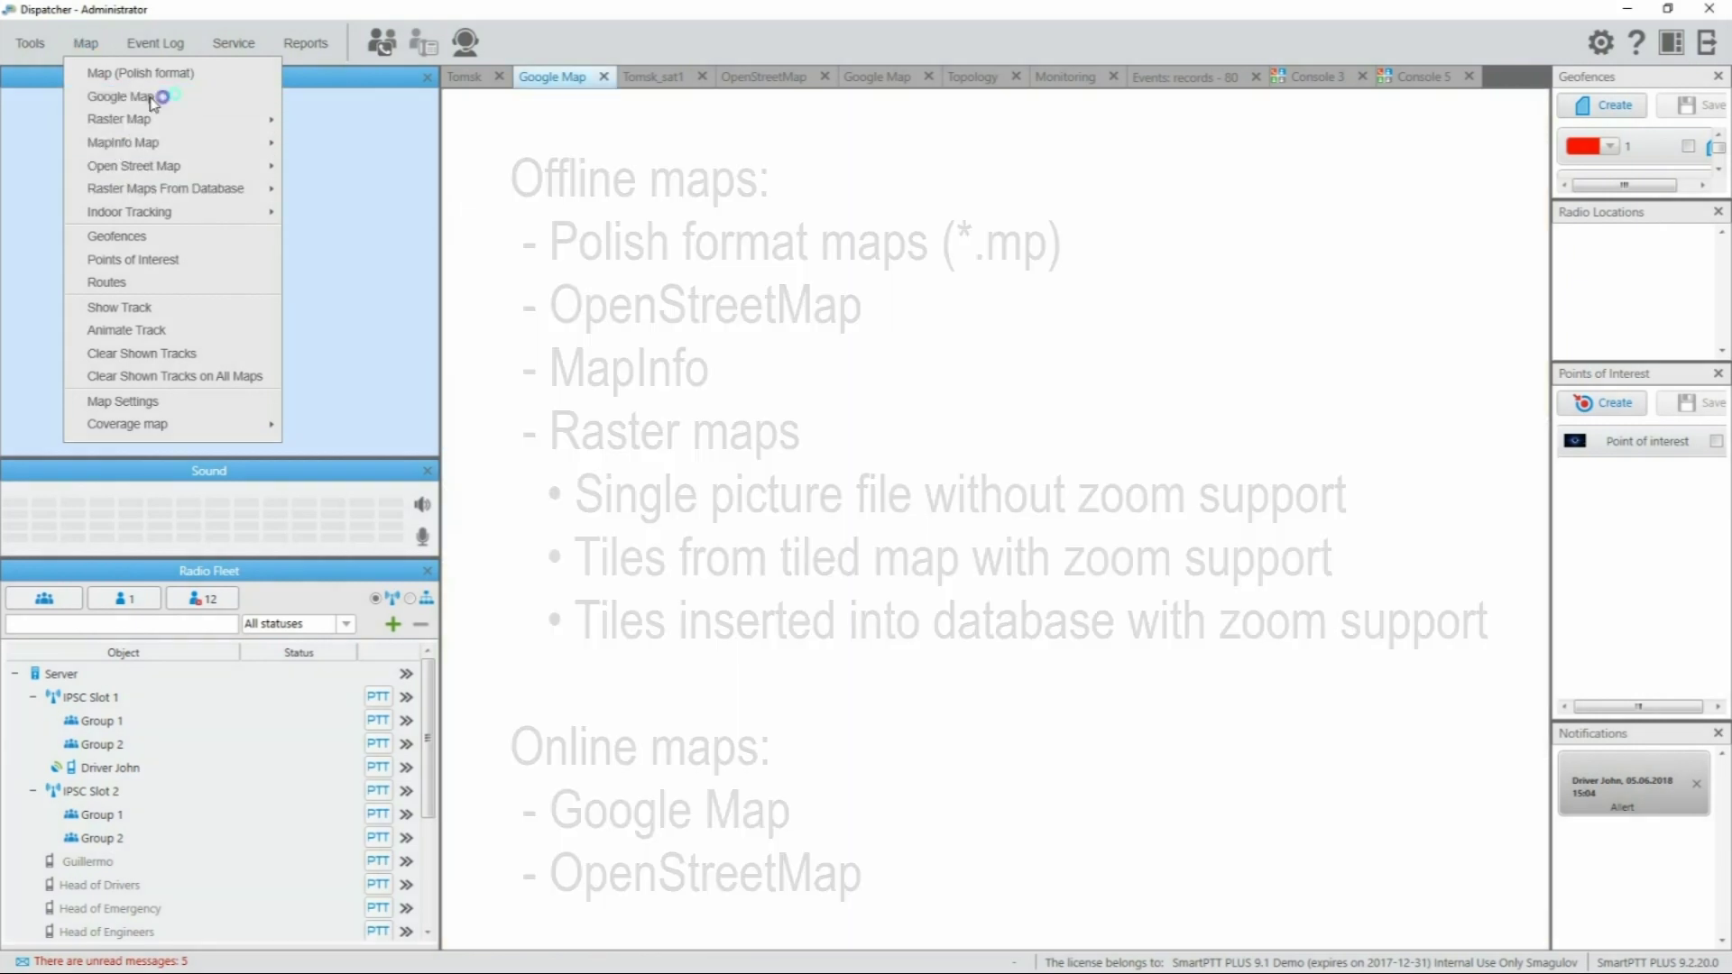
# Switch to the OpenStreetMap view and zoom in to compare
pyautogui.click(756, 77)
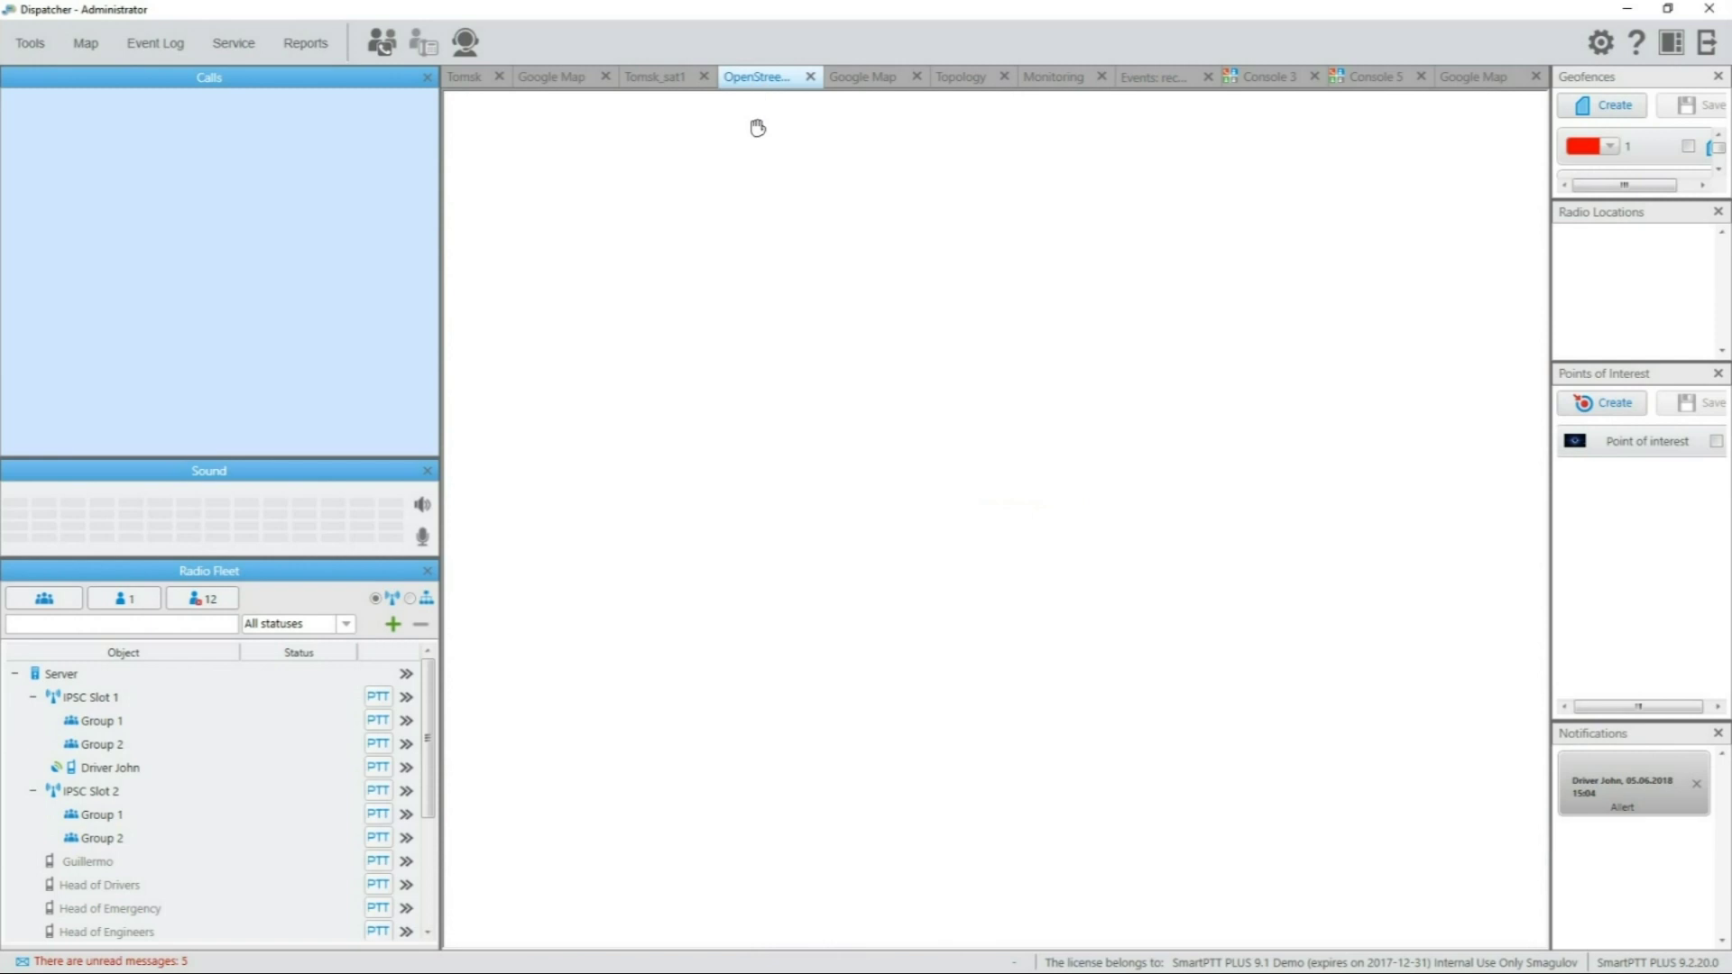
pyautogui.scroll(2, 874, 371)
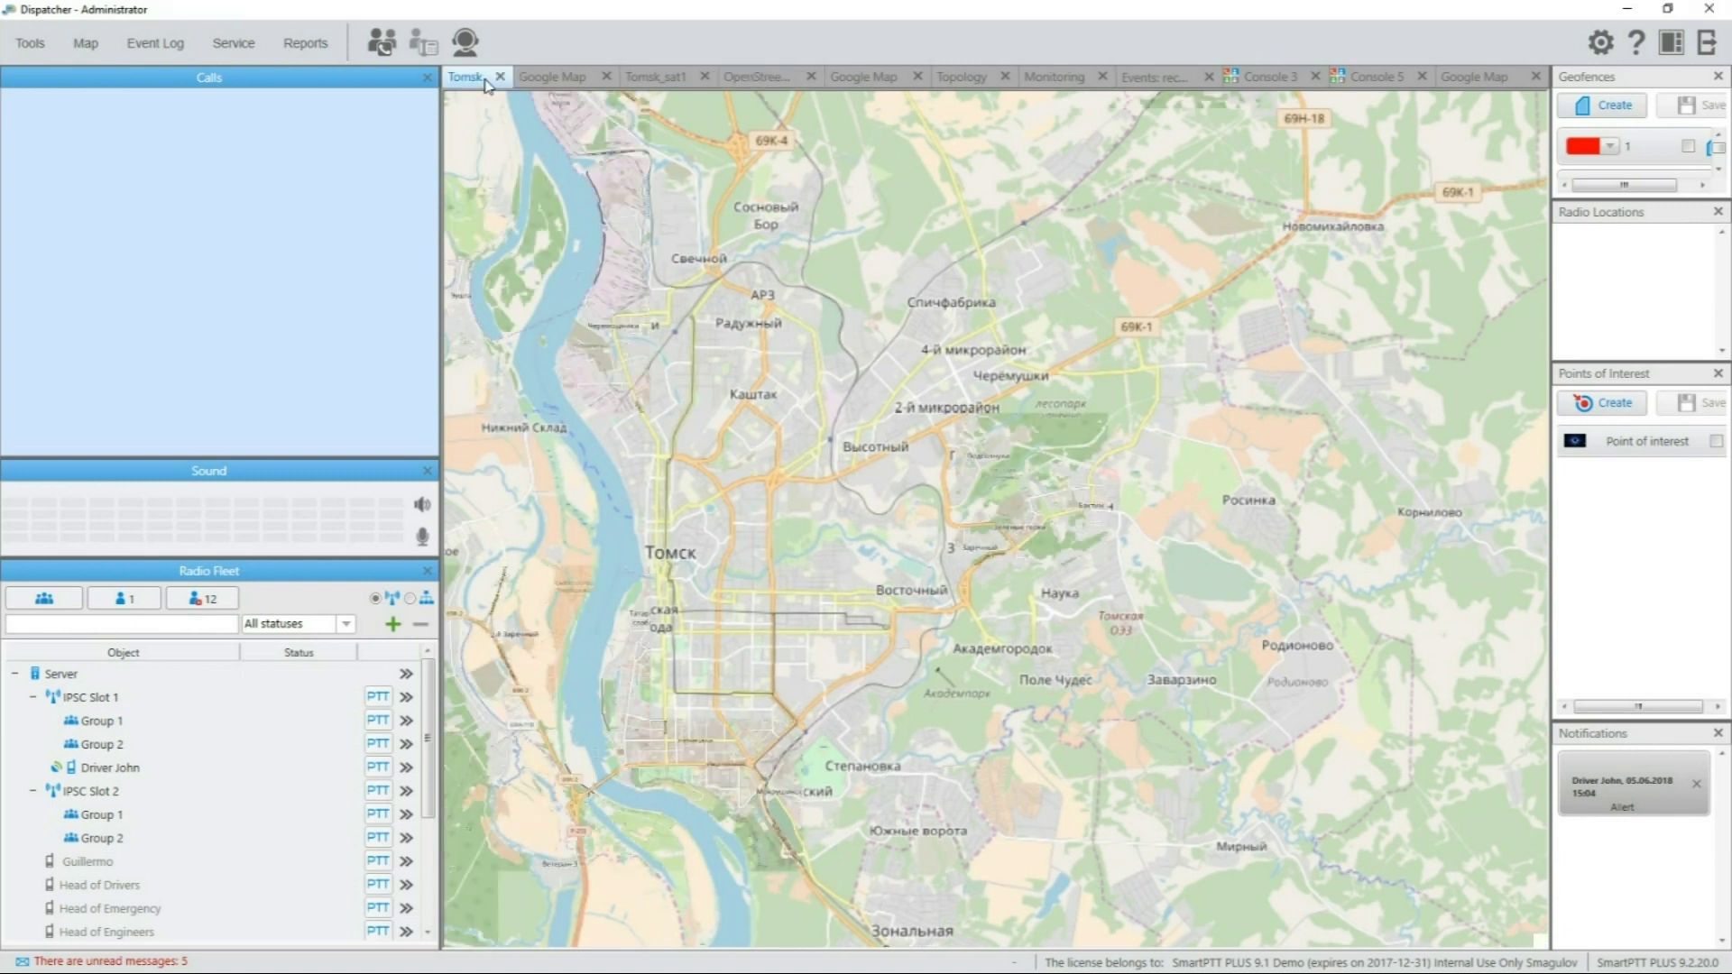
pyautogui.scroll(1, 941, 429)
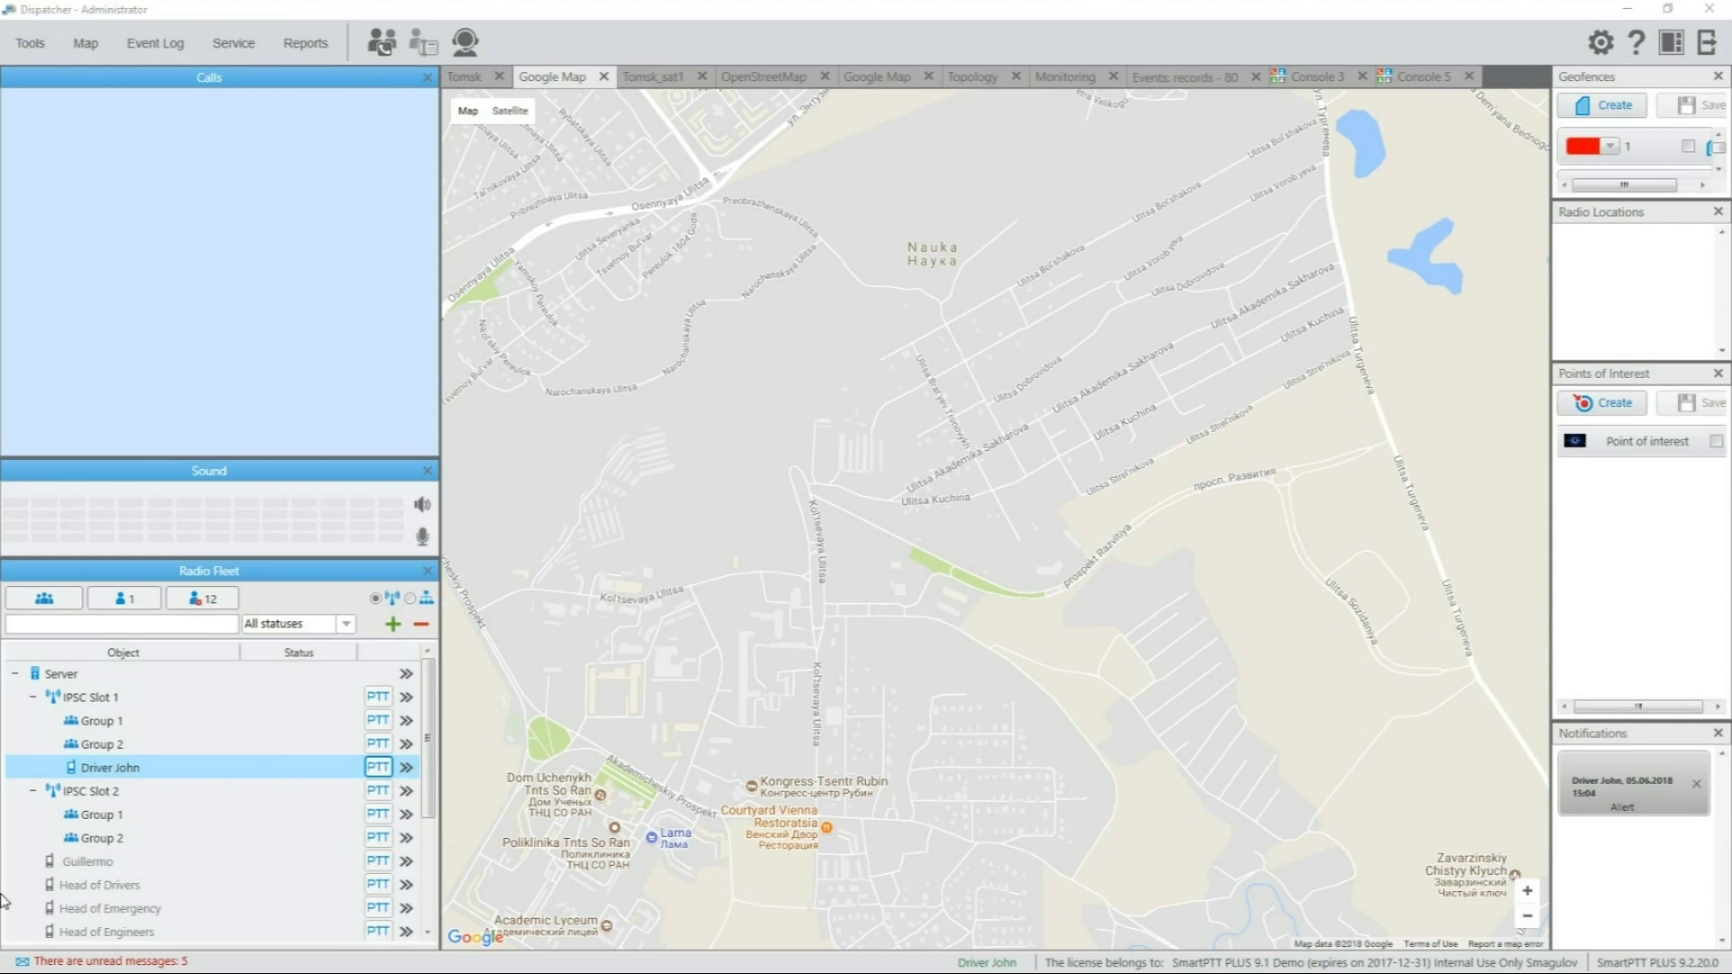
# Enable GPS location updates every 20 s for Driver John's radio and save
pyautogui.click(267, 767)
pyautogui.doubleClick(316, 768)
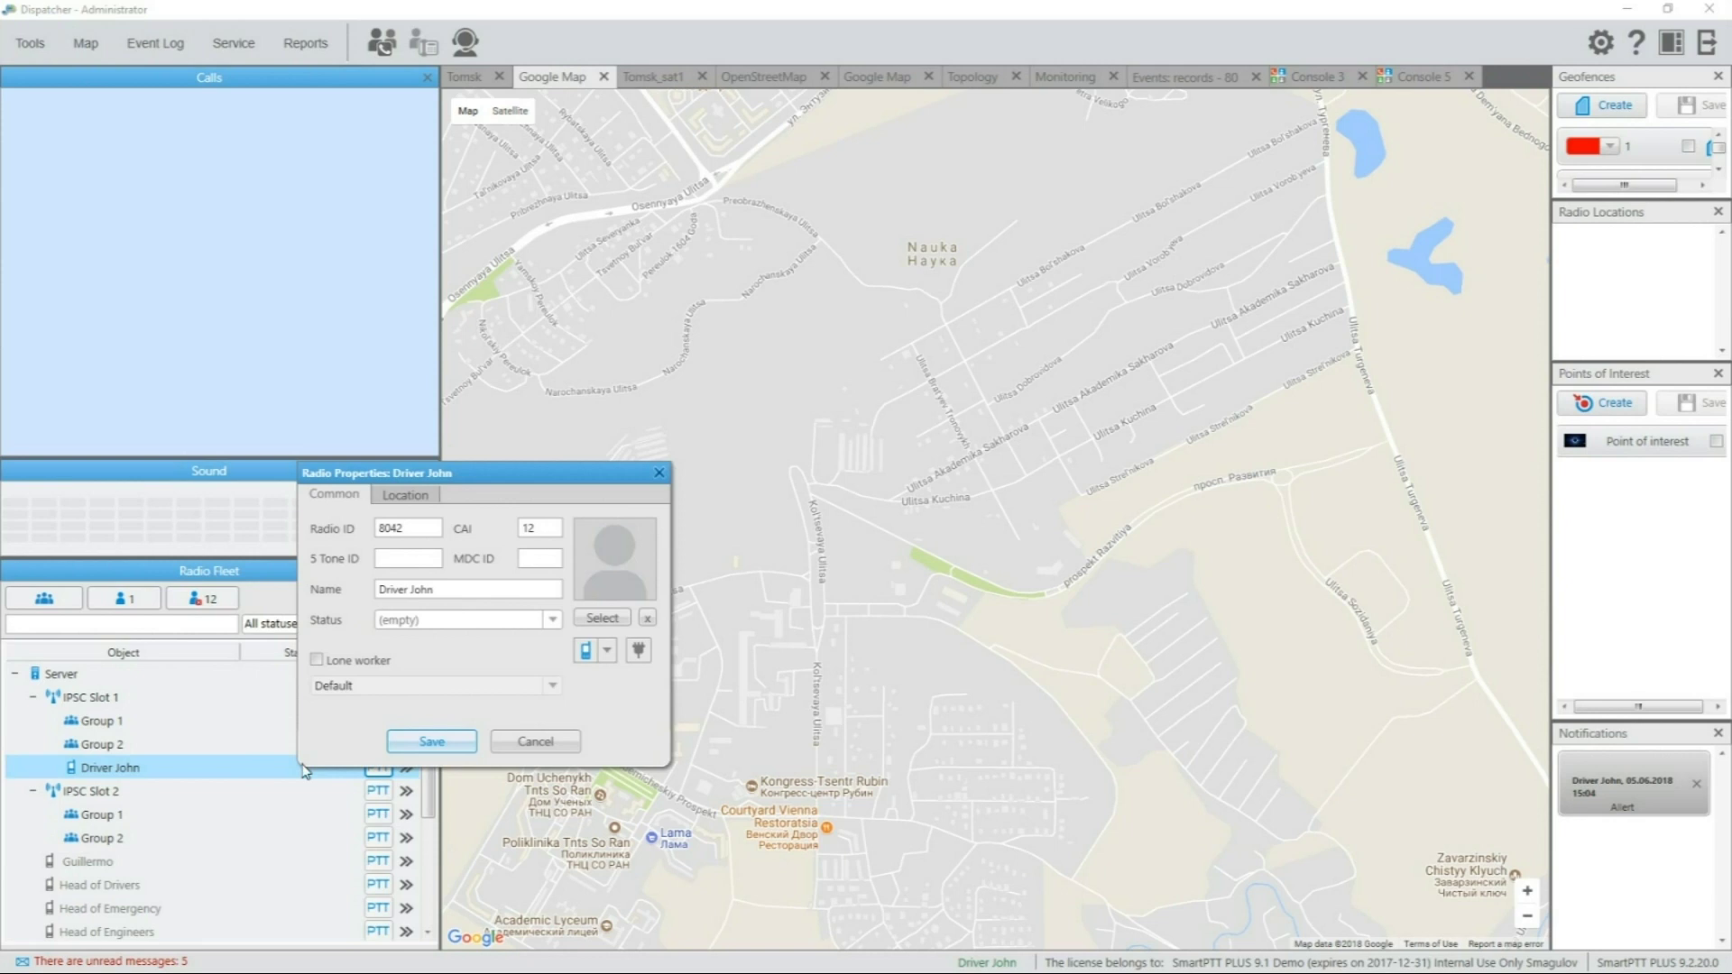
pyautogui.click(417, 499)
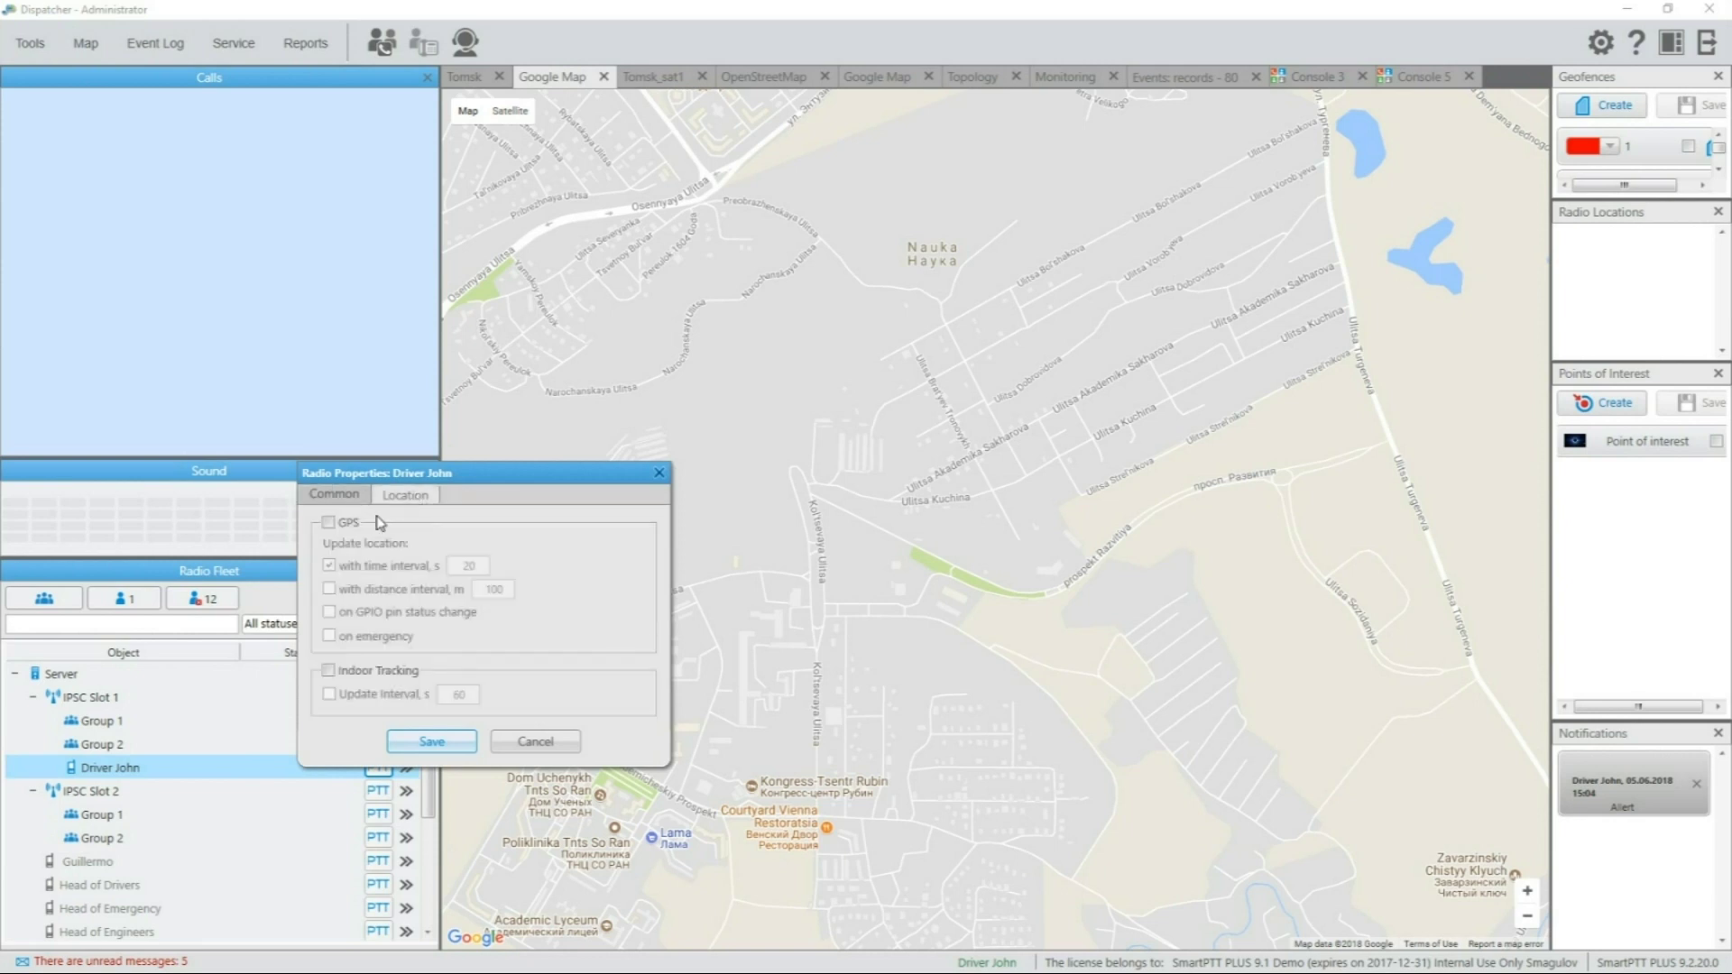
pyautogui.click(328, 523)
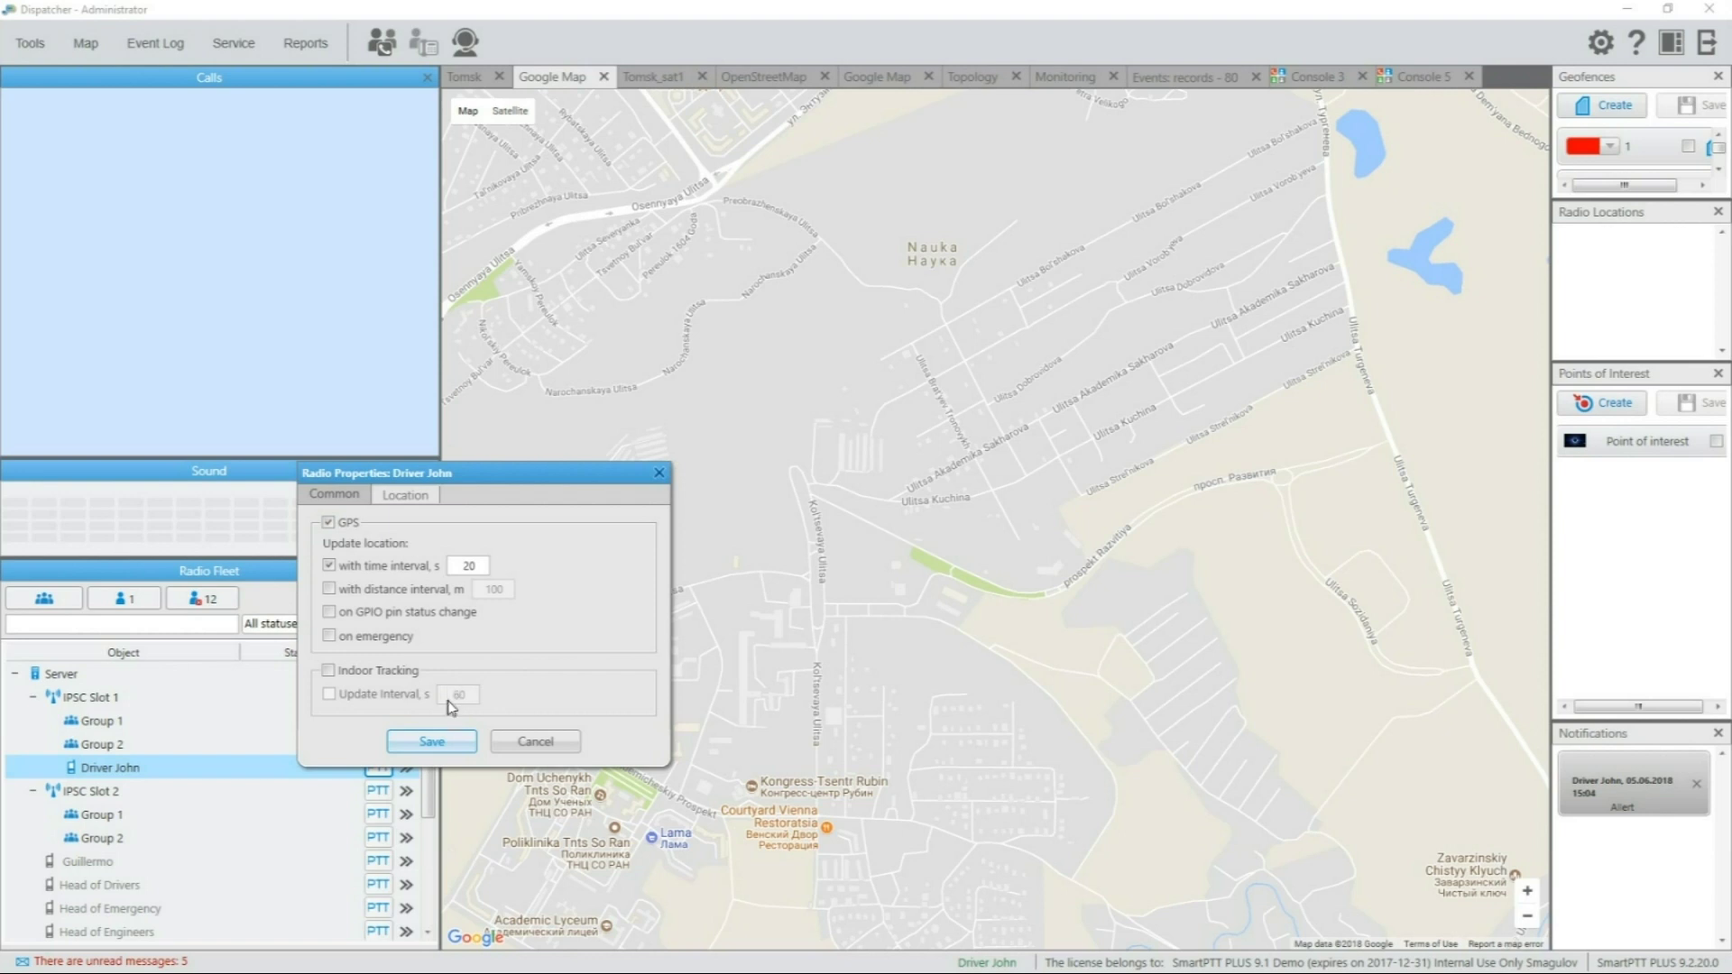
pyautogui.click(432, 742)
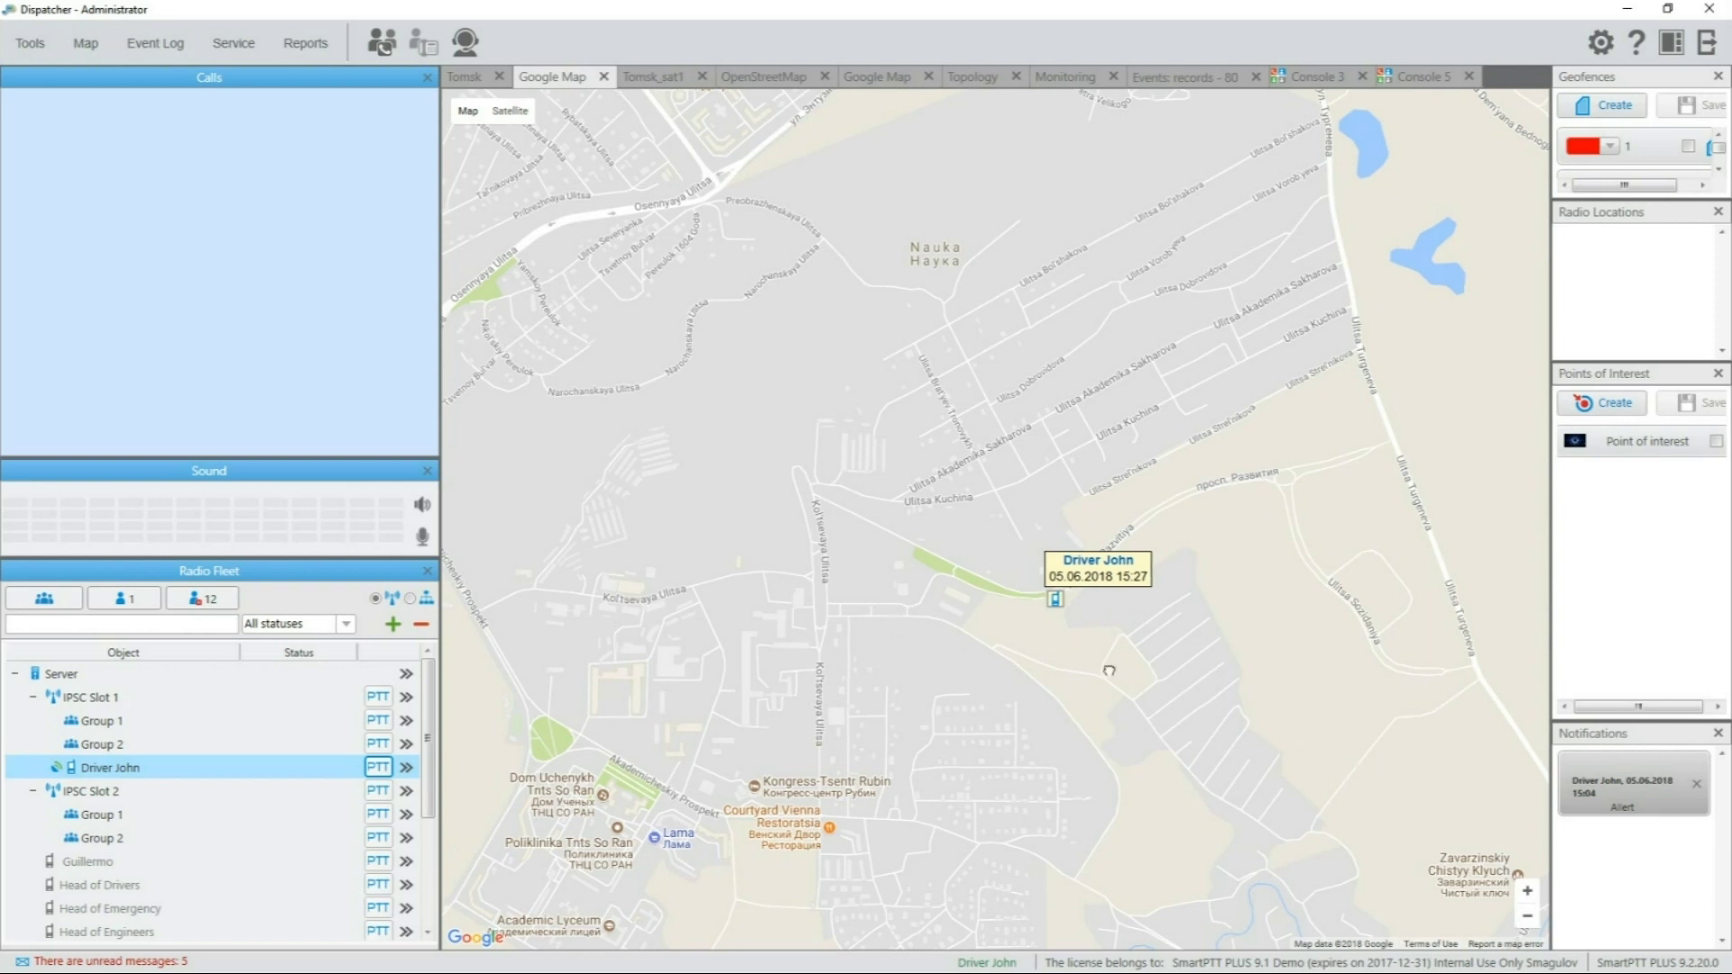
# Use Find on Map for Driver John from the » menu, then again from his radio card
pyautogui.scroll(-2, 1067, 651)
pyautogui.scroll(3, 1272, 679)
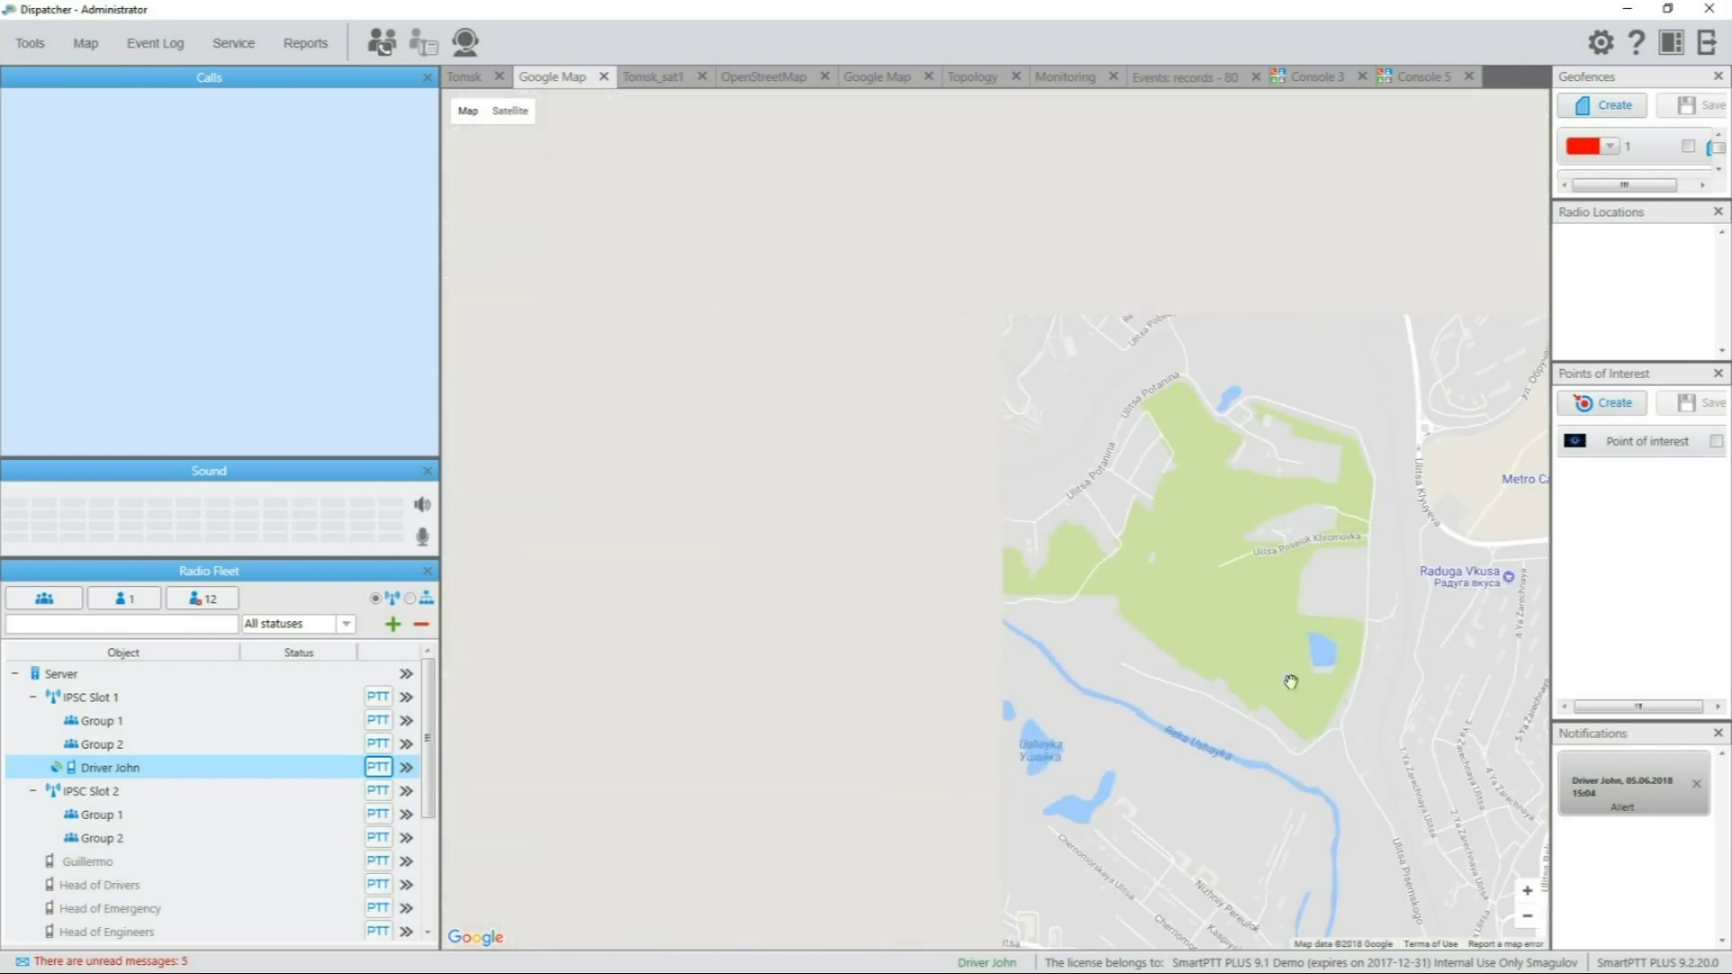
pyautogui.click(407, 770)
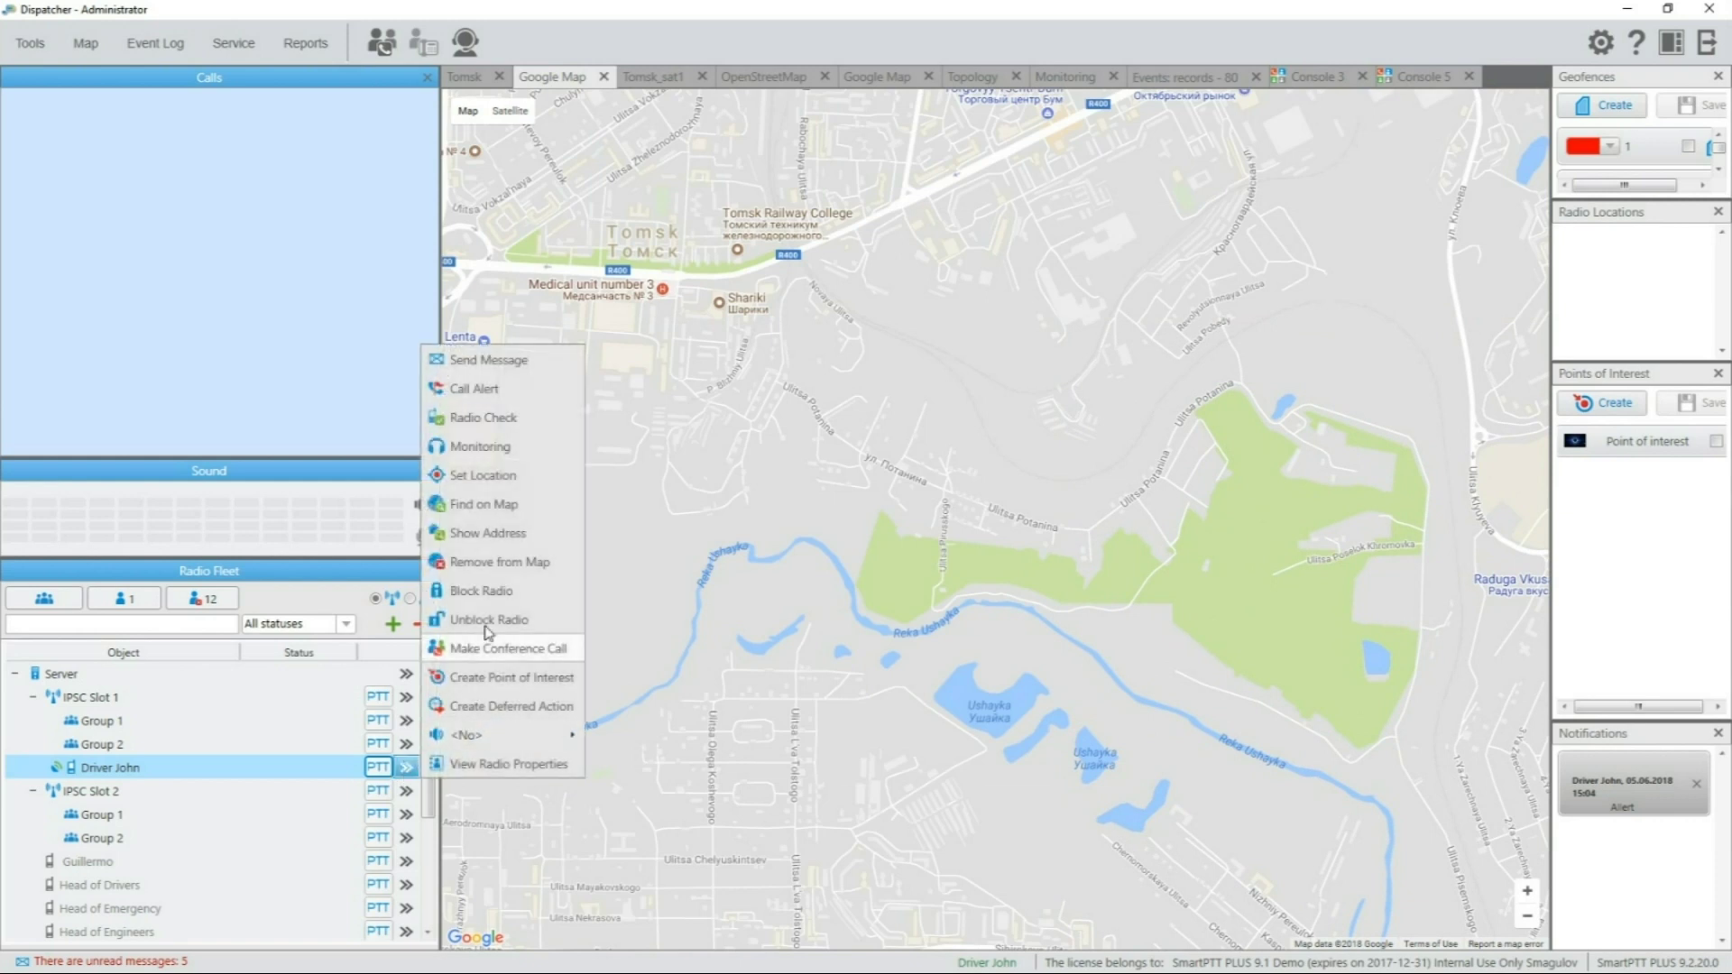
pyautogui.click(510, 503)
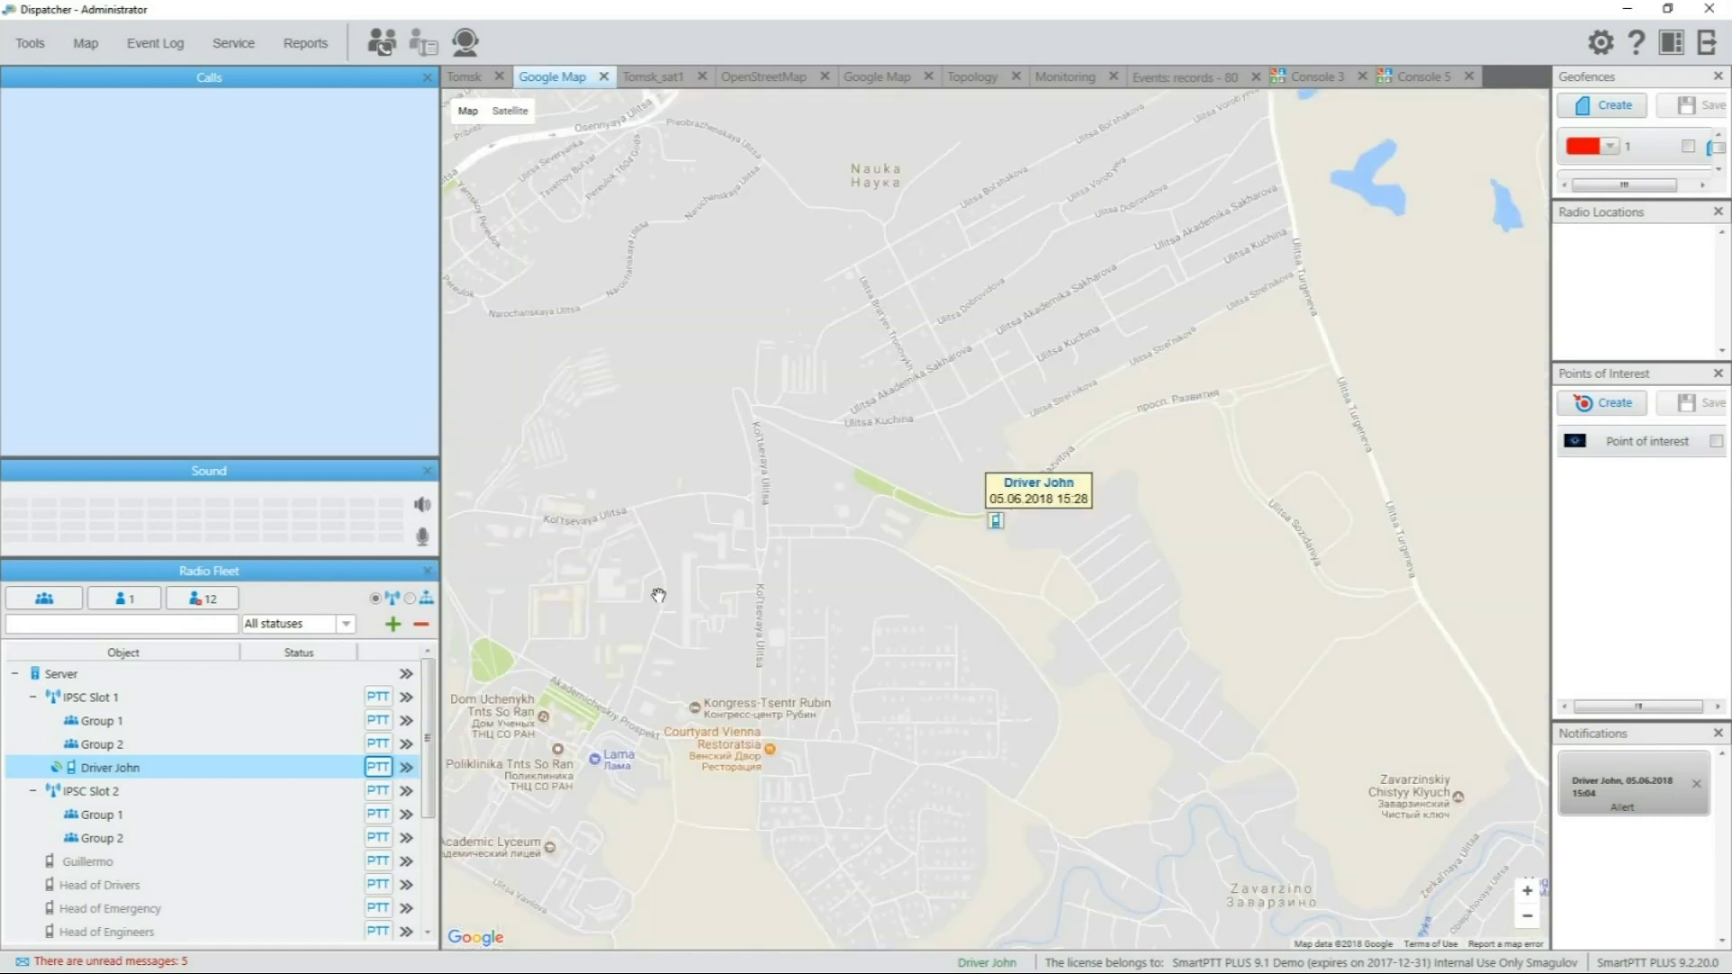
pyautogui.moveTo(772, 647)
pyautogui.mouseDown()
pyautogui.moveTo(912, 594)
pyautogui.moveTo(1083, 613)
pyautogui.mouseUp()
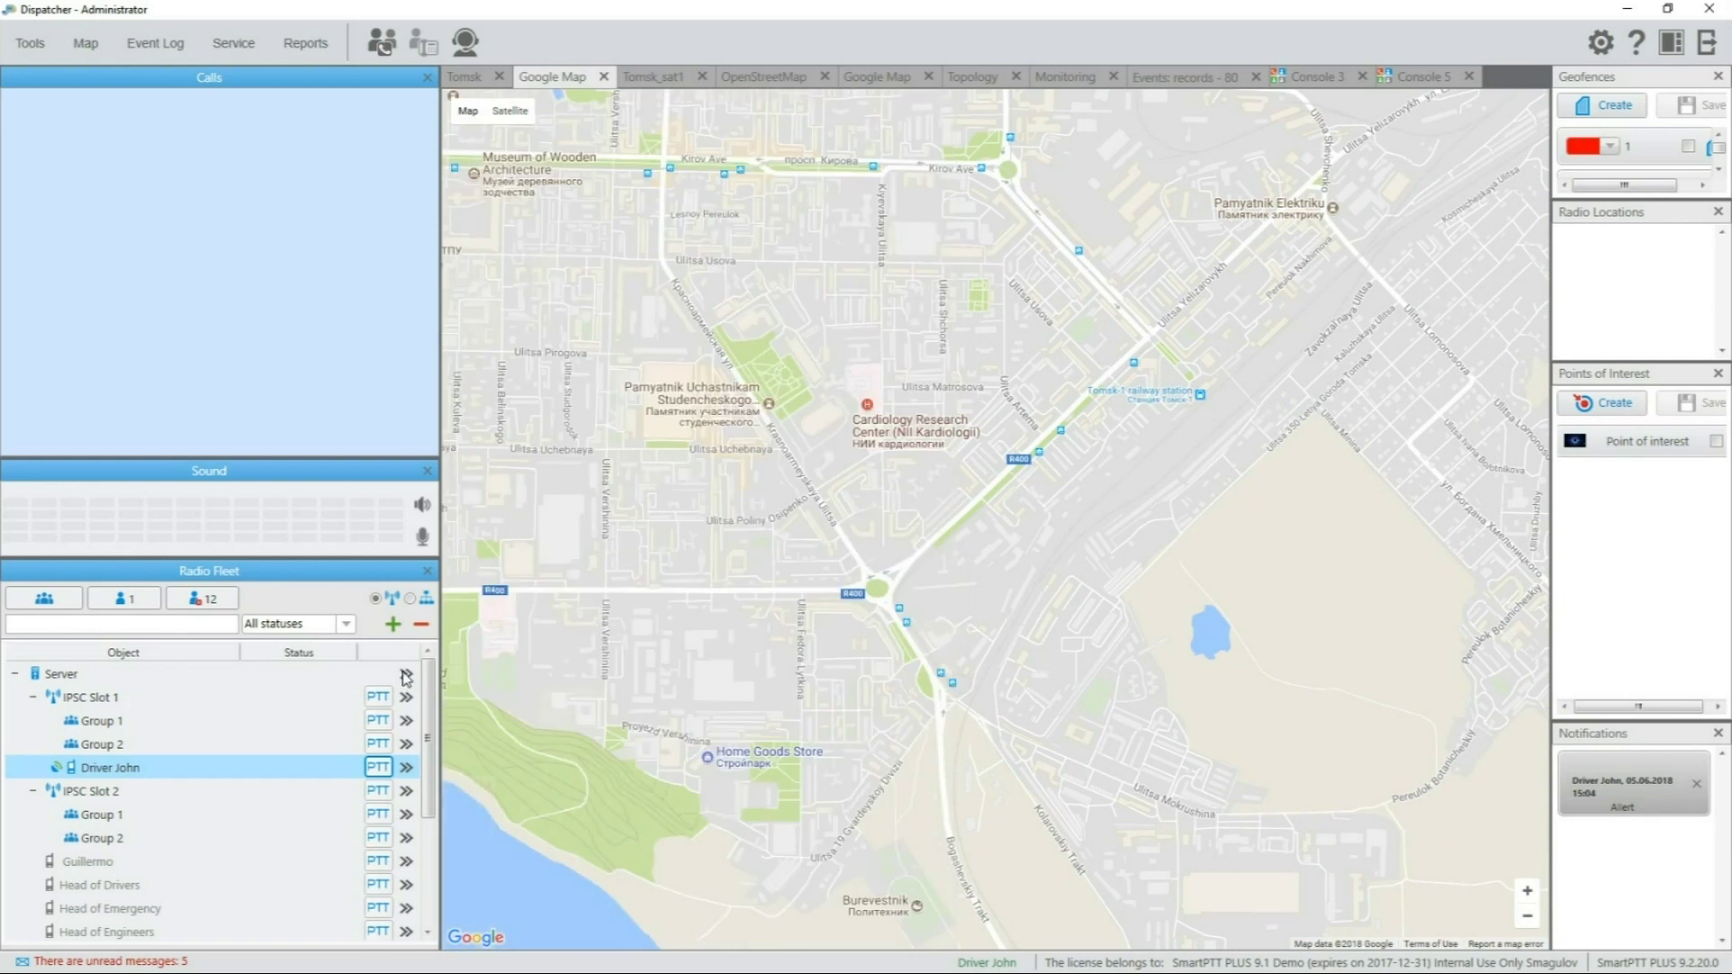
pyautogui.doubleClick(206, 769)
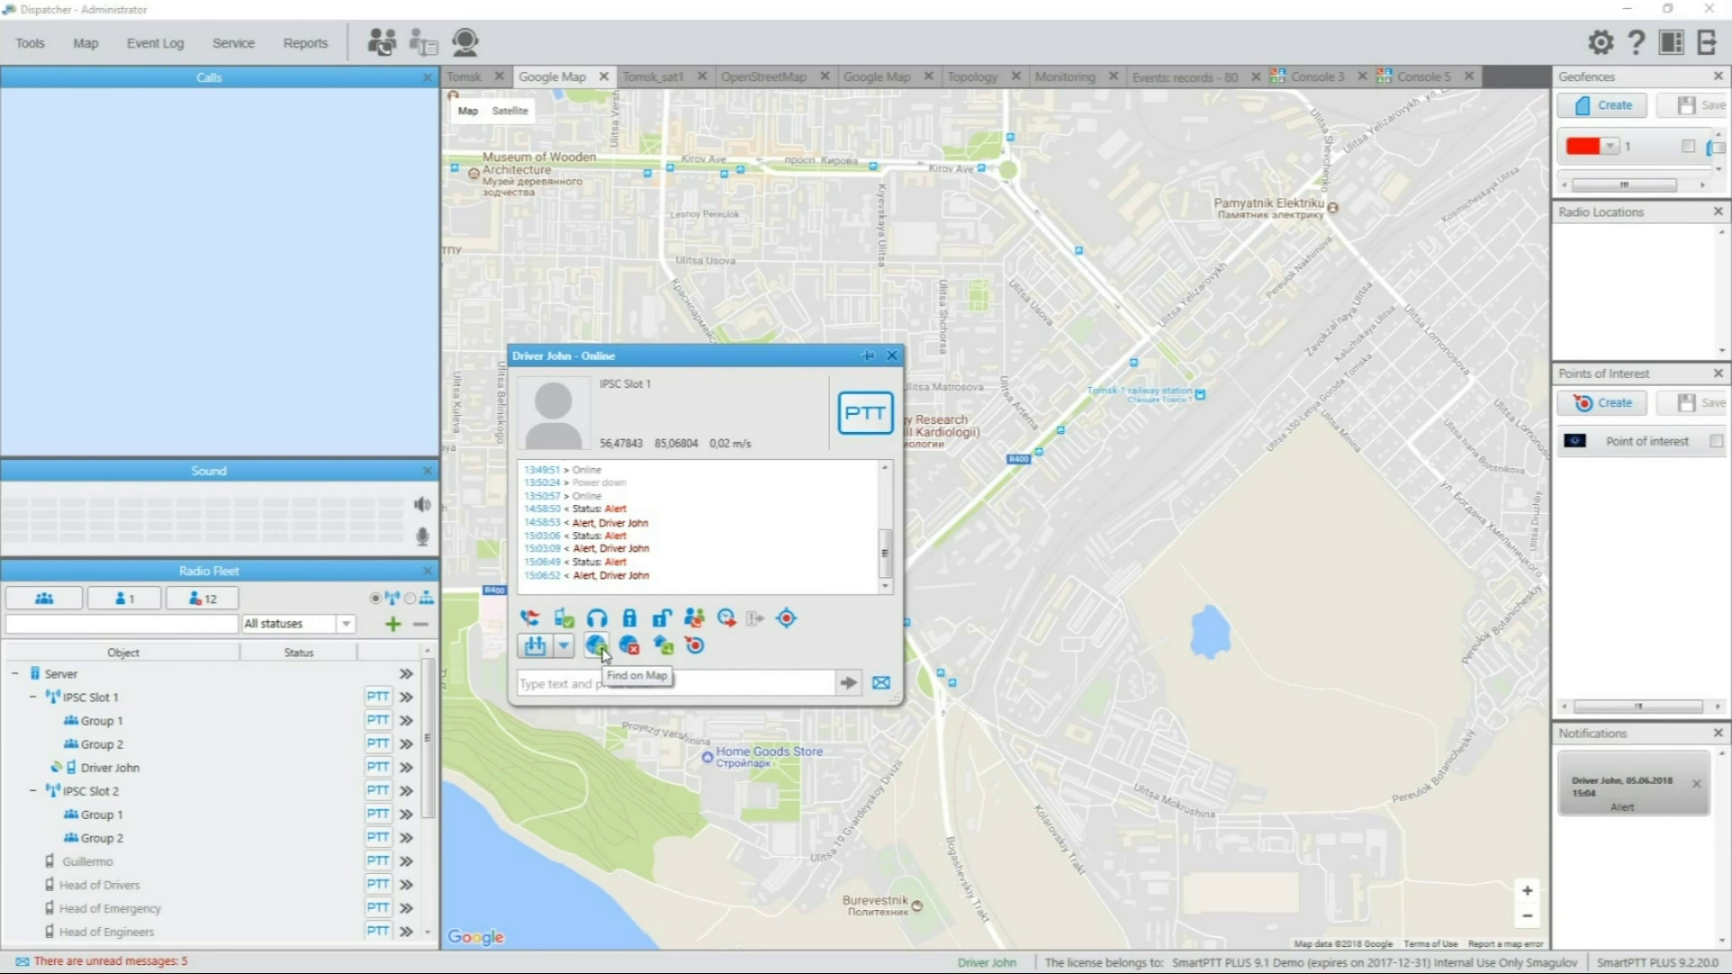
pyautogui.click(596, 645)
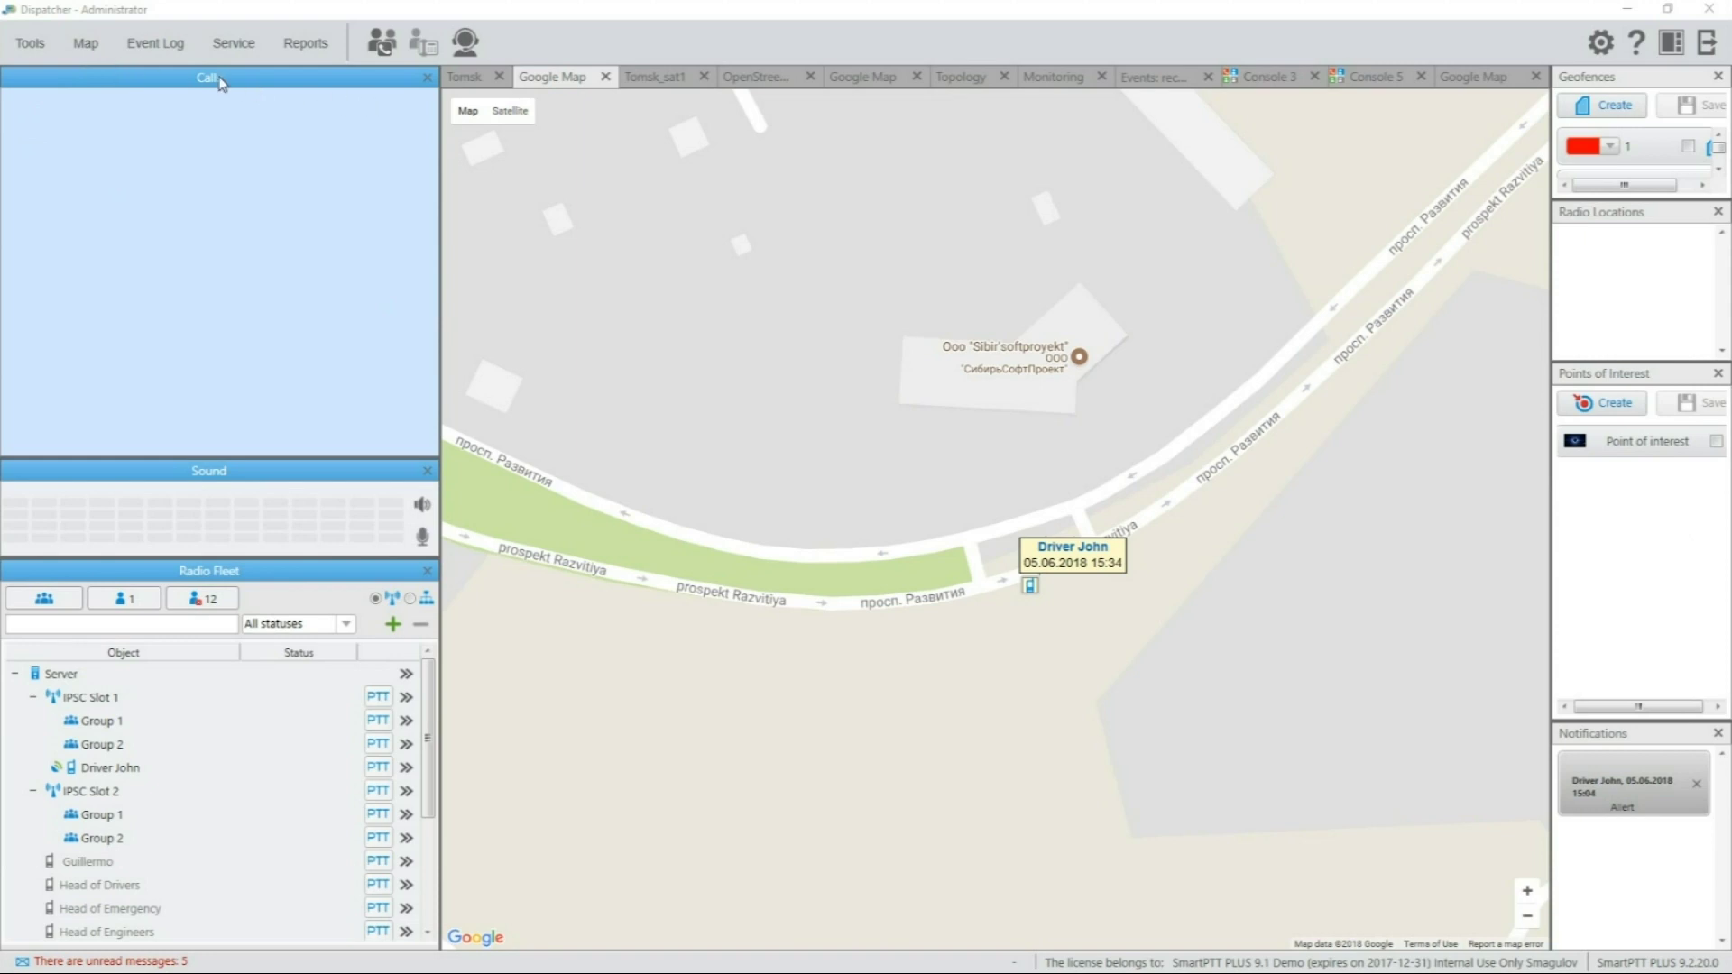
# Show Driver John's track from 05.06.2018 with the end date set to 06.06.2018
pyautogui.click(141, 50)
pyautogui.click(86, 42)
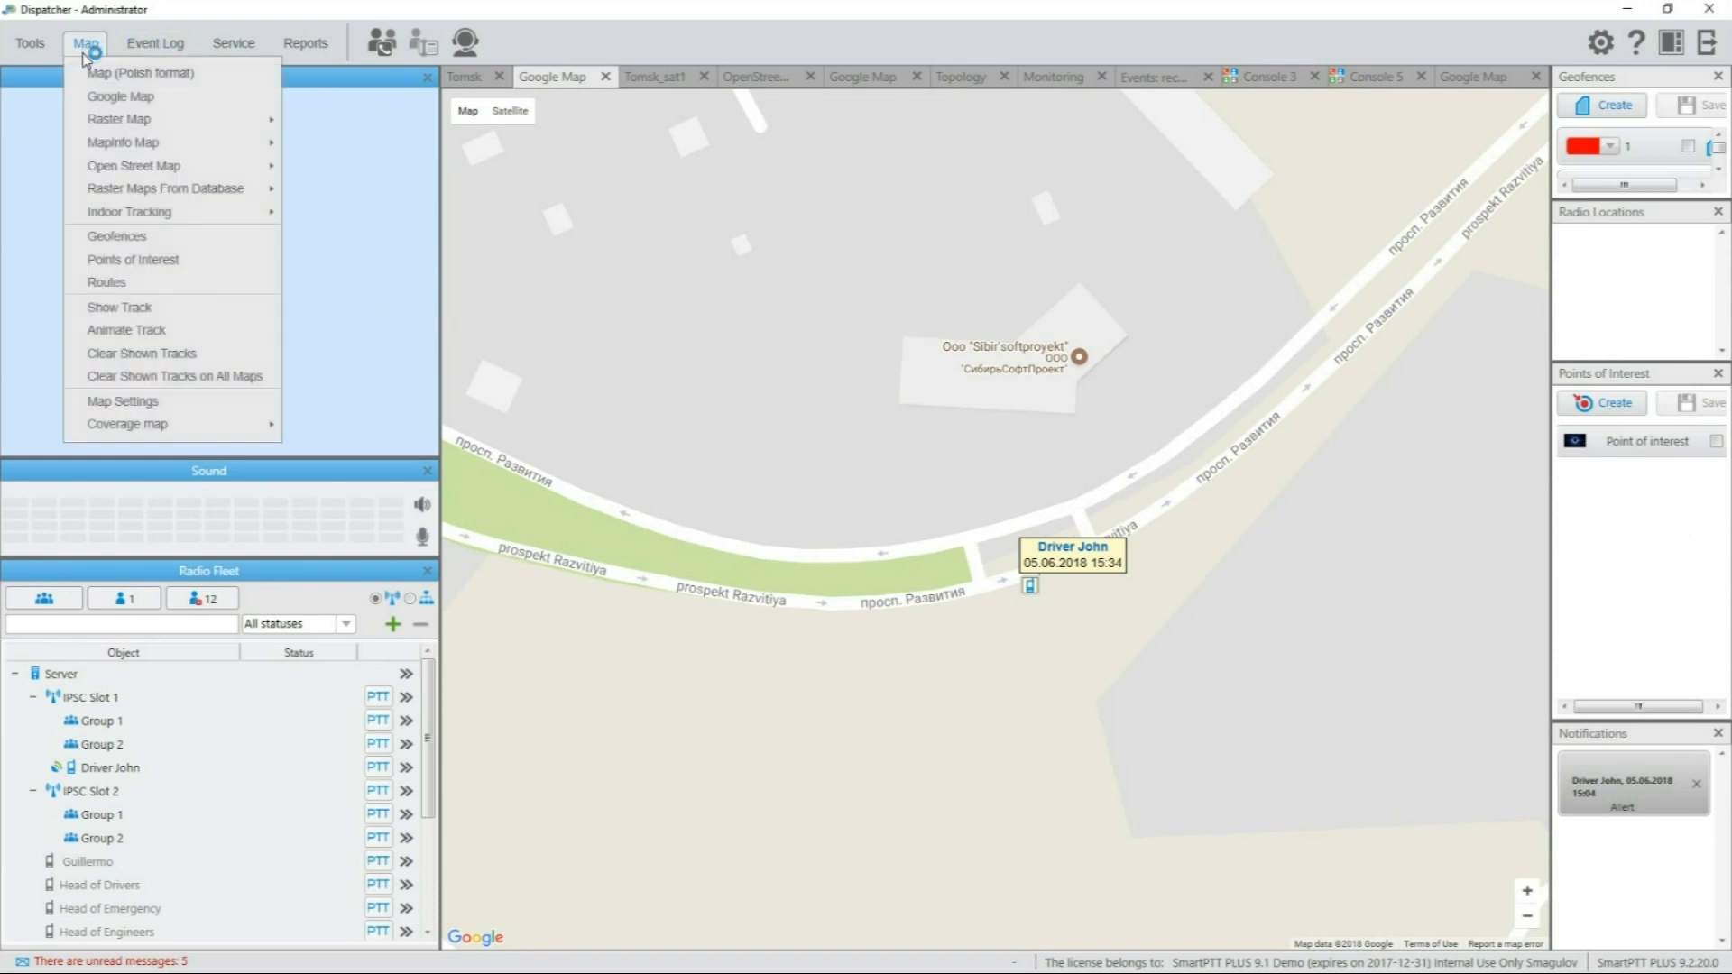
pyautogui.click(121, 189)
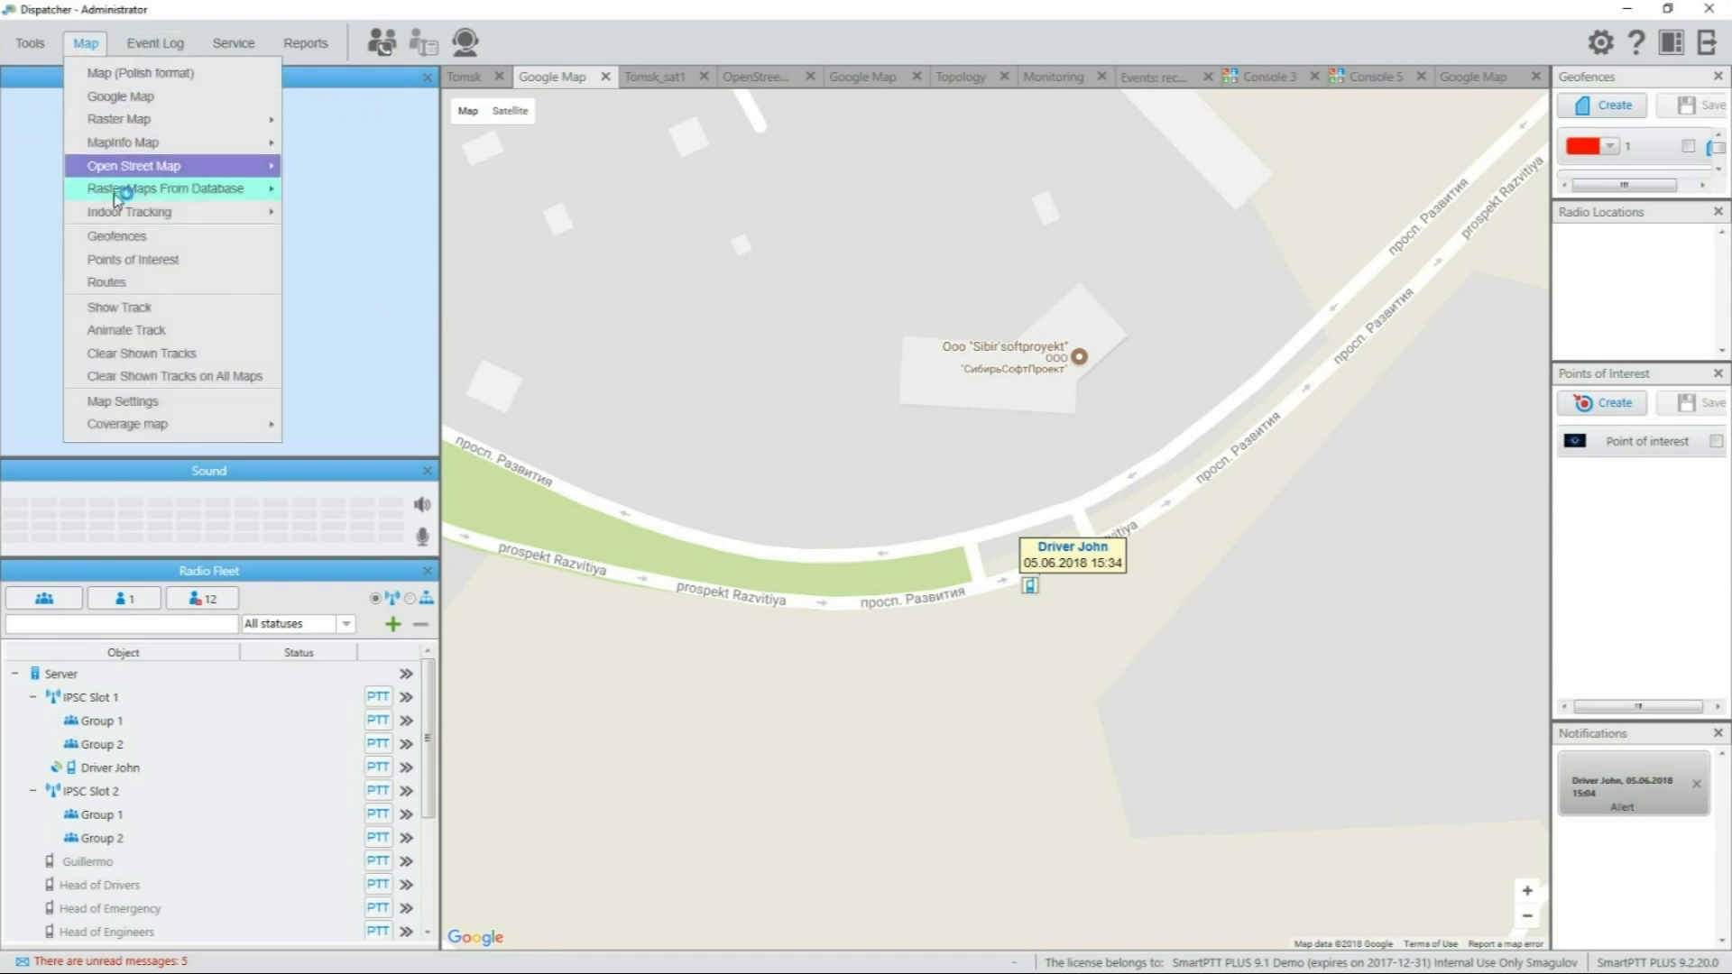
pyautogui.click(123, 308)
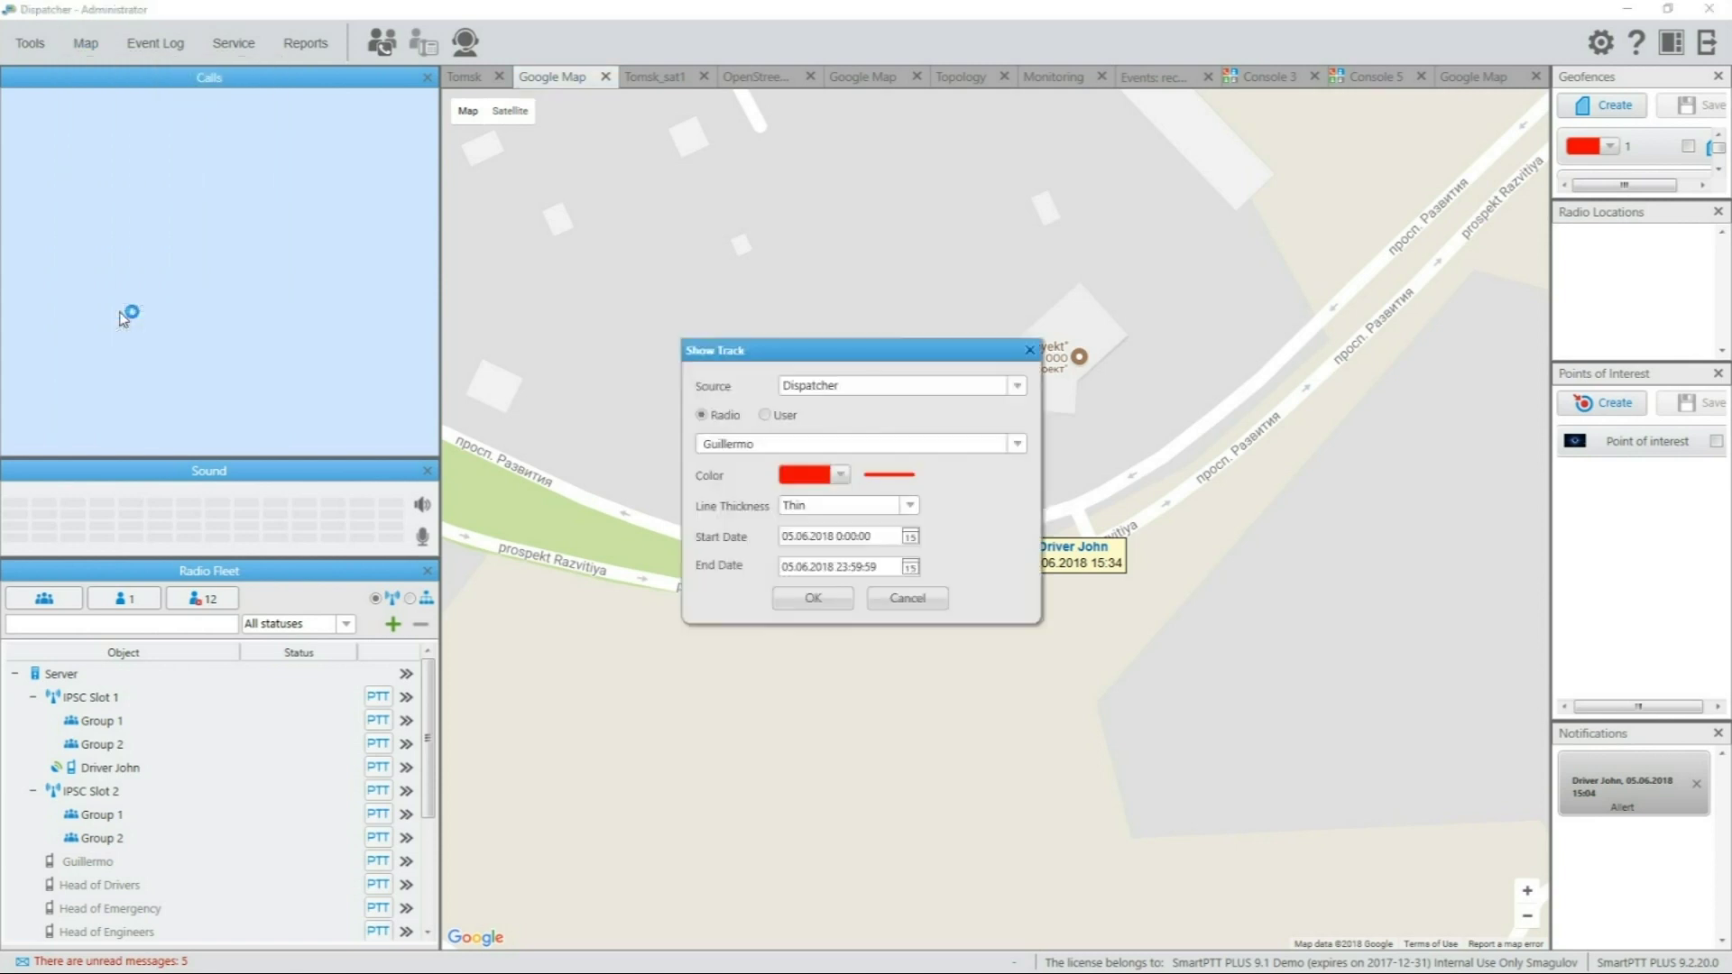
pyautogui.click(816, 443)
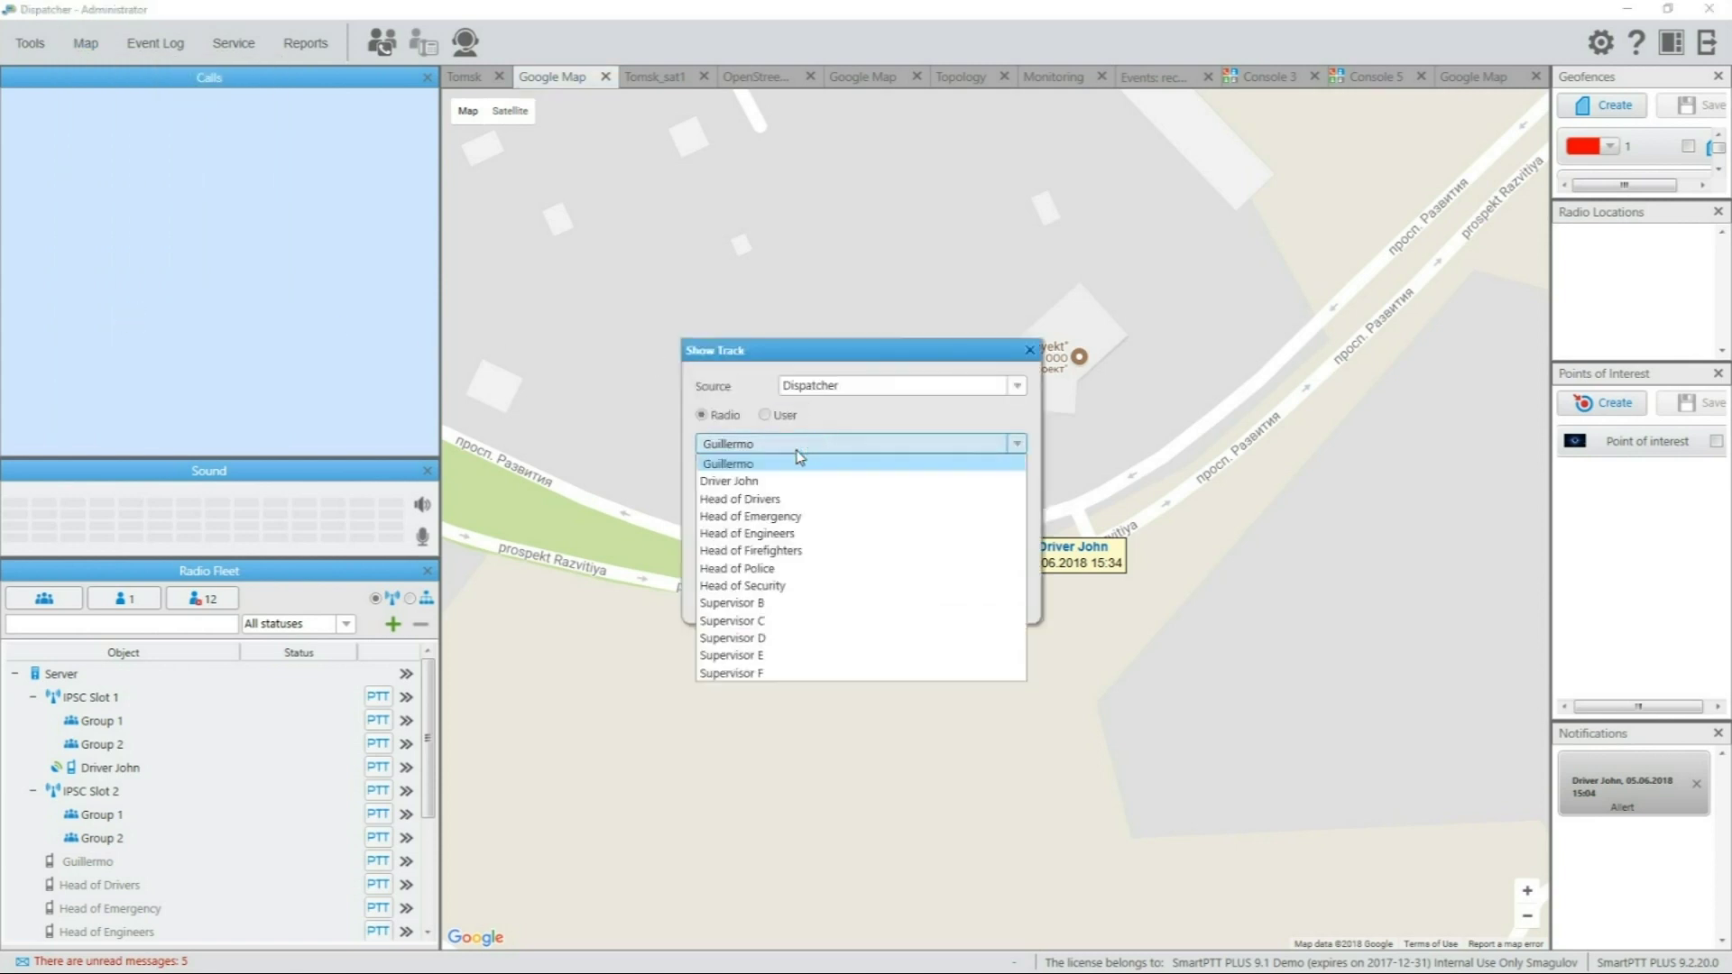
pyautogui.click(779, 485)
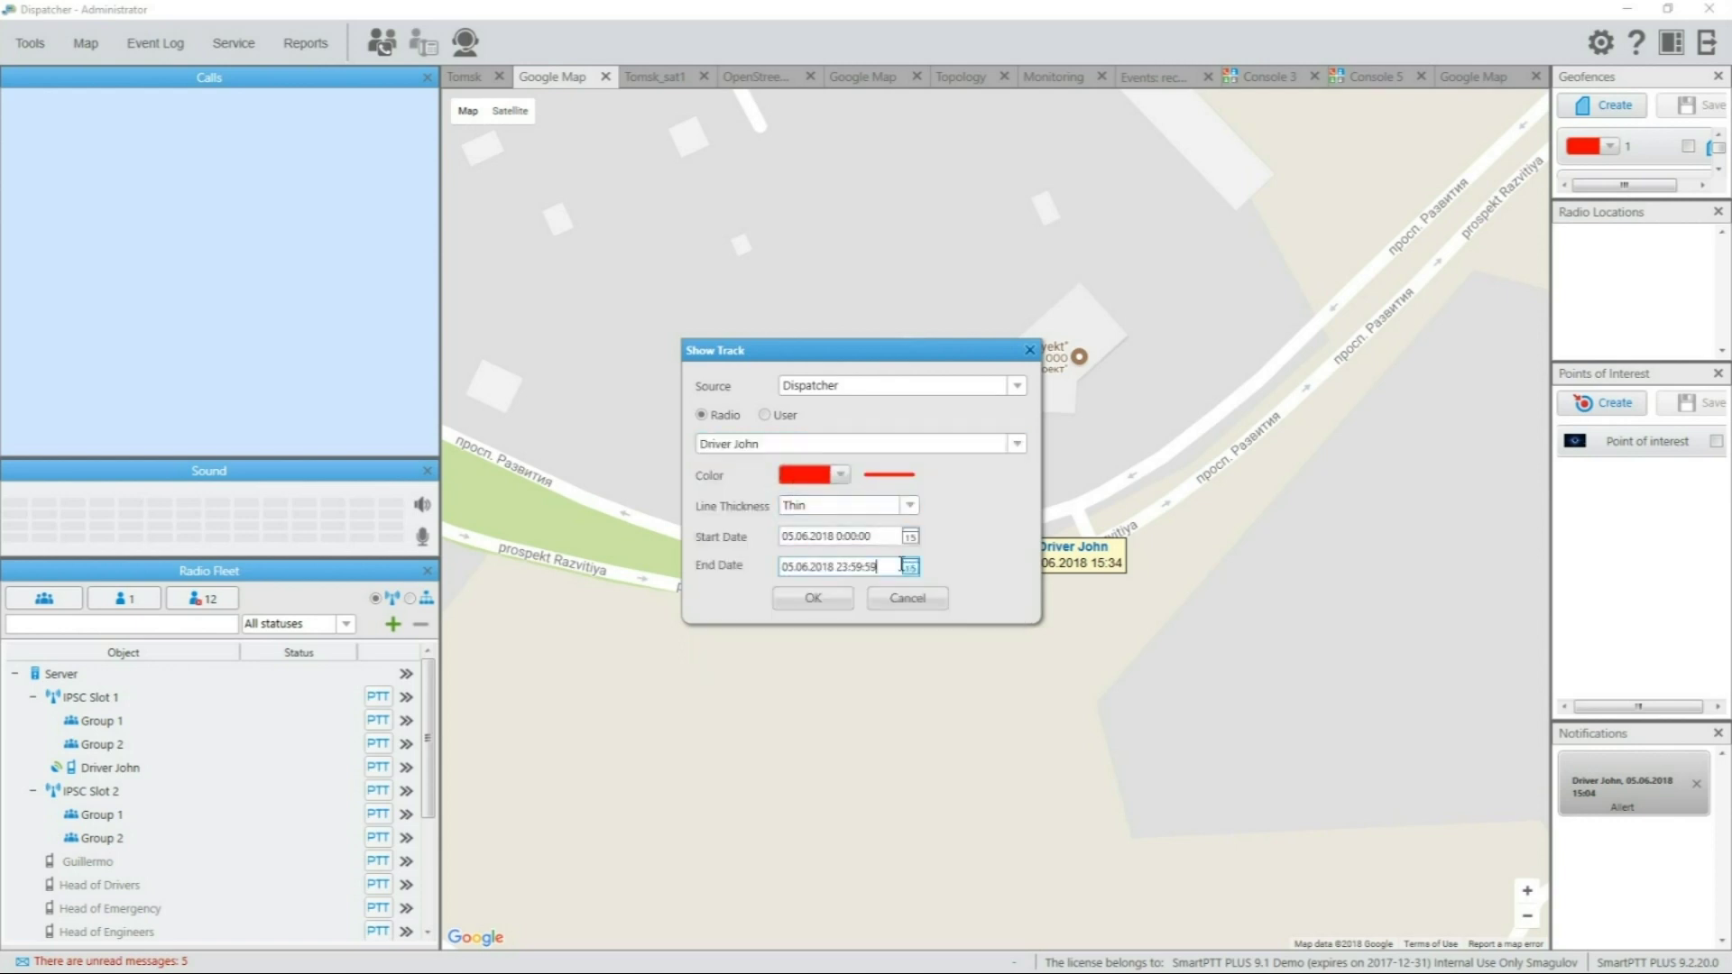
pyautogui.click(911, 567)
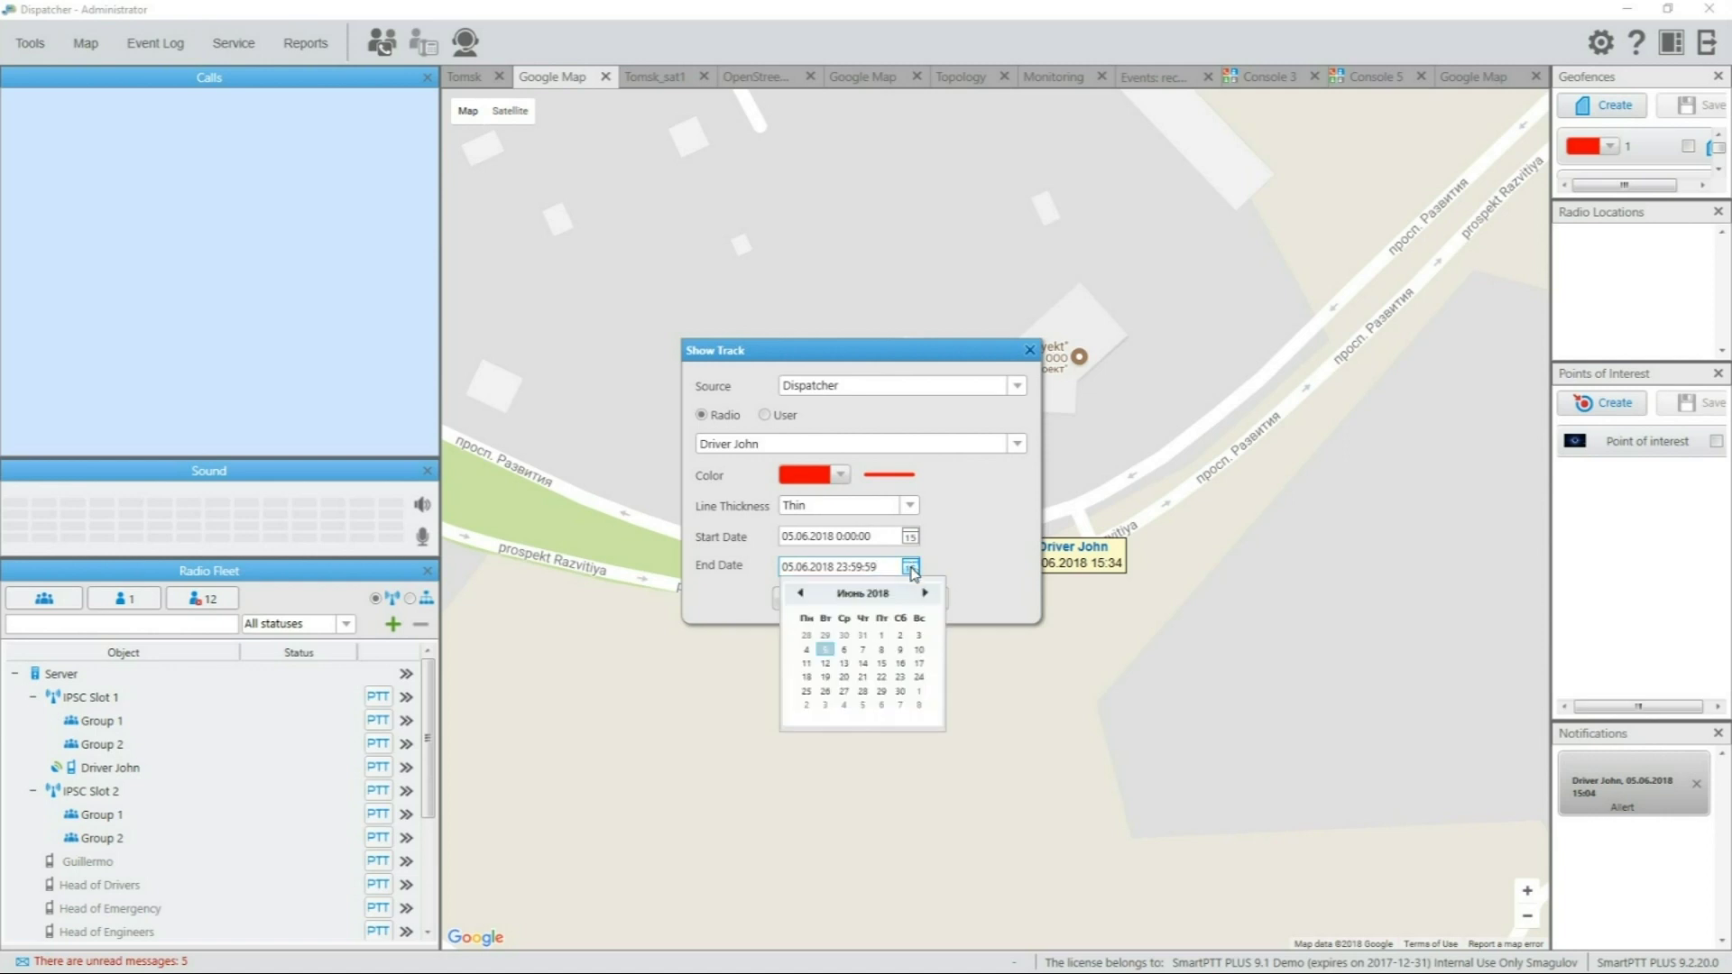
pyautogui.click(843, 641)
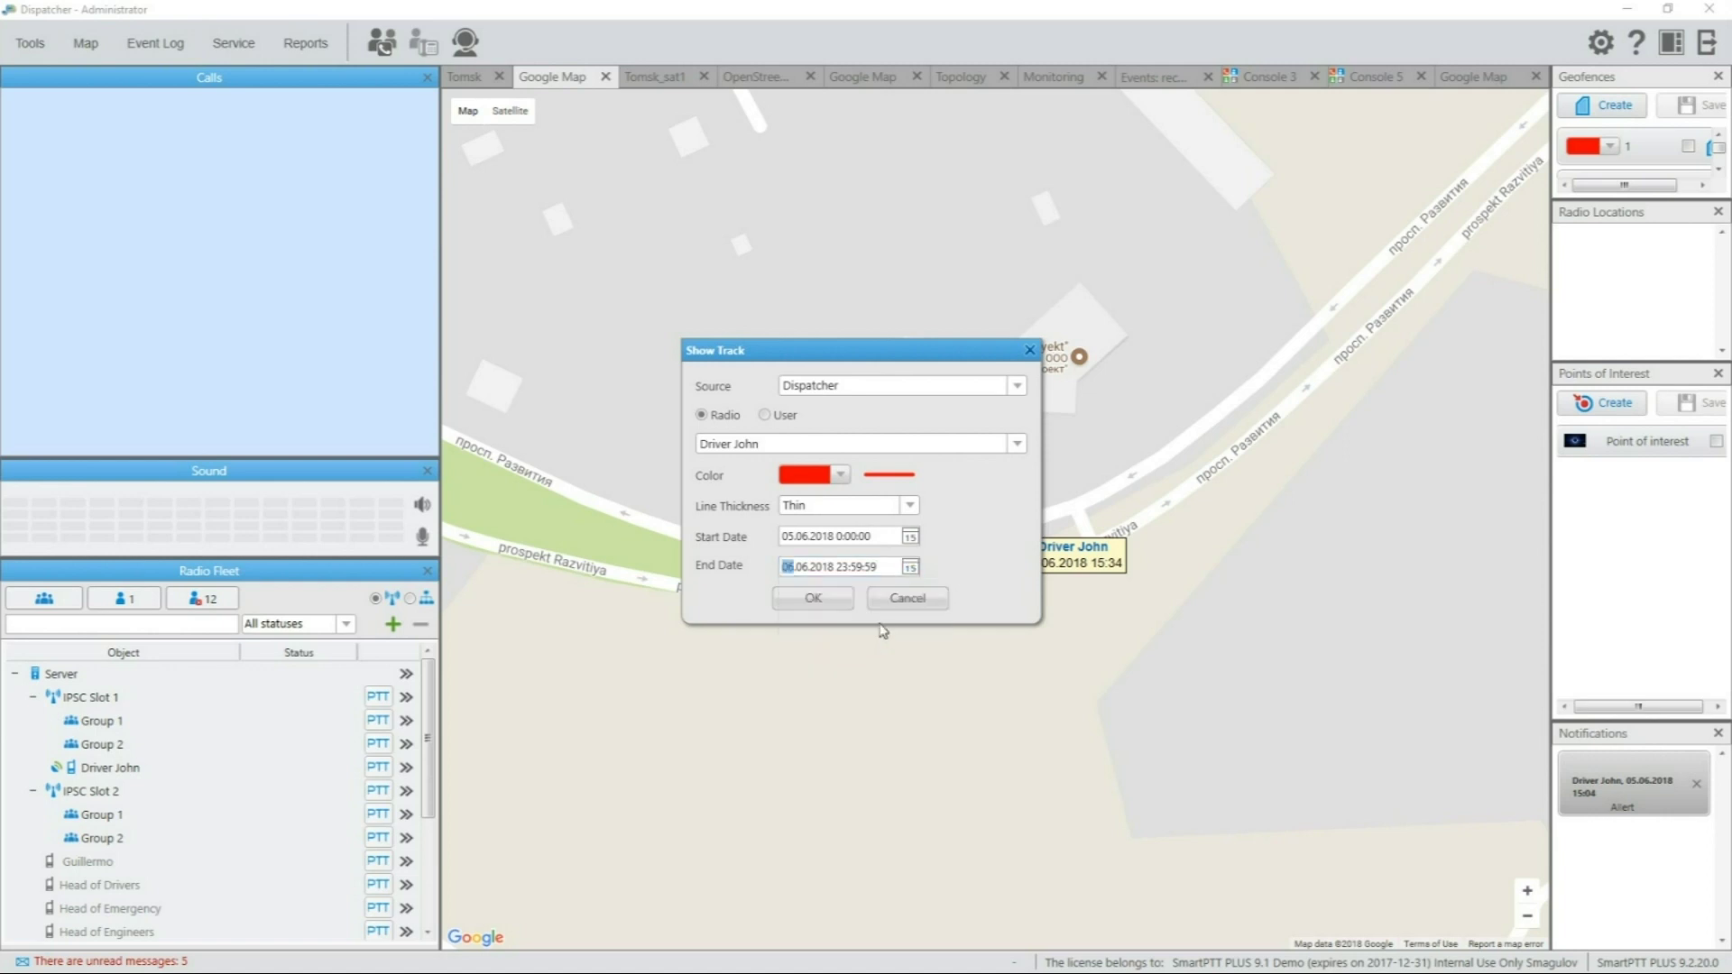
pyautogui.click(811, 597)
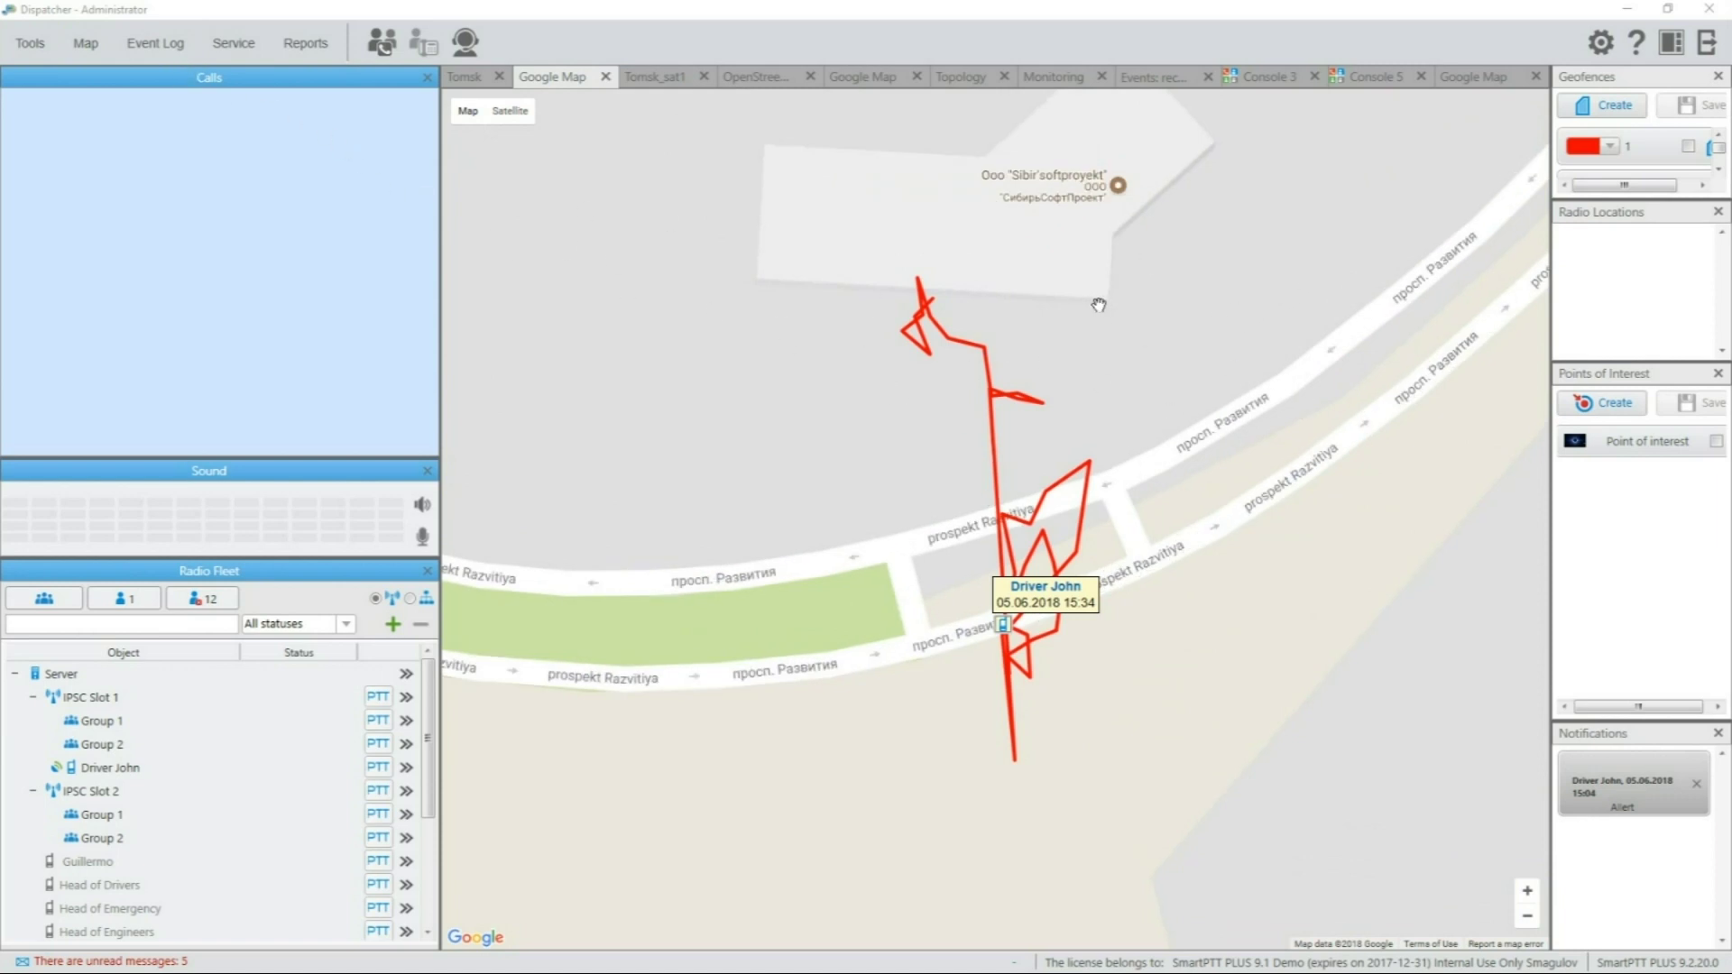
# Start Driver John's track animation, expand Track Details, and play it back
pyautogui.click(88, 44)
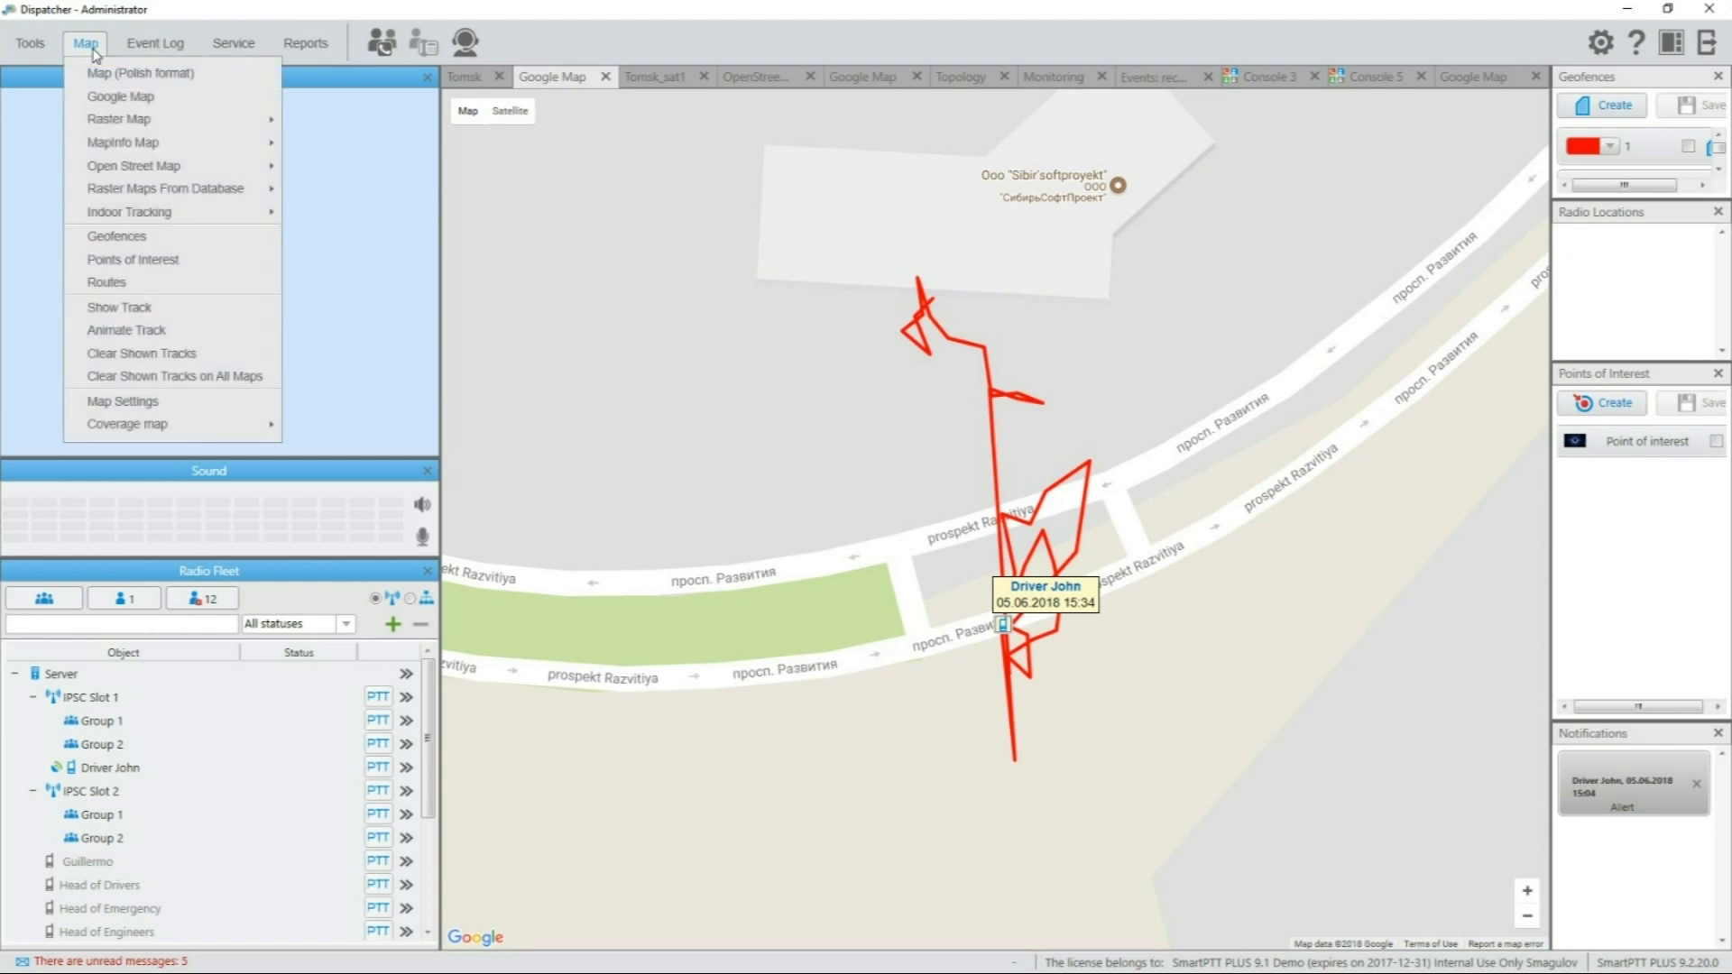
pyautogui.click(135, 331)
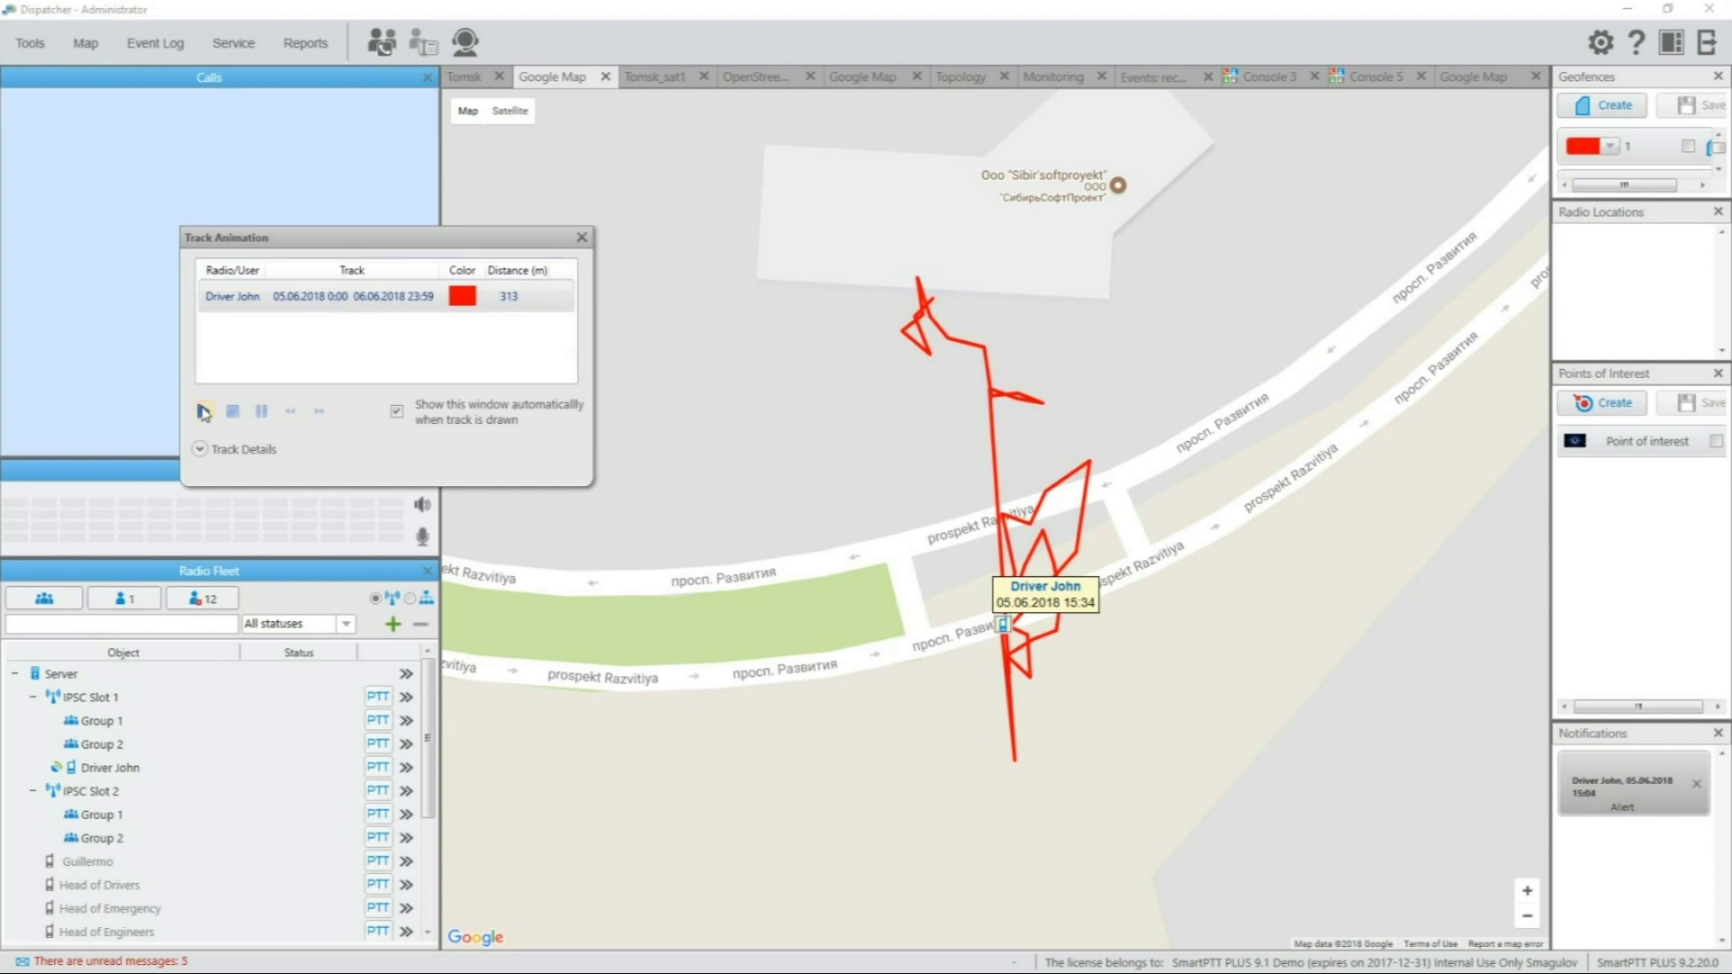
pyautogui.click(200, 454)
pyautogui.click(200, 450)
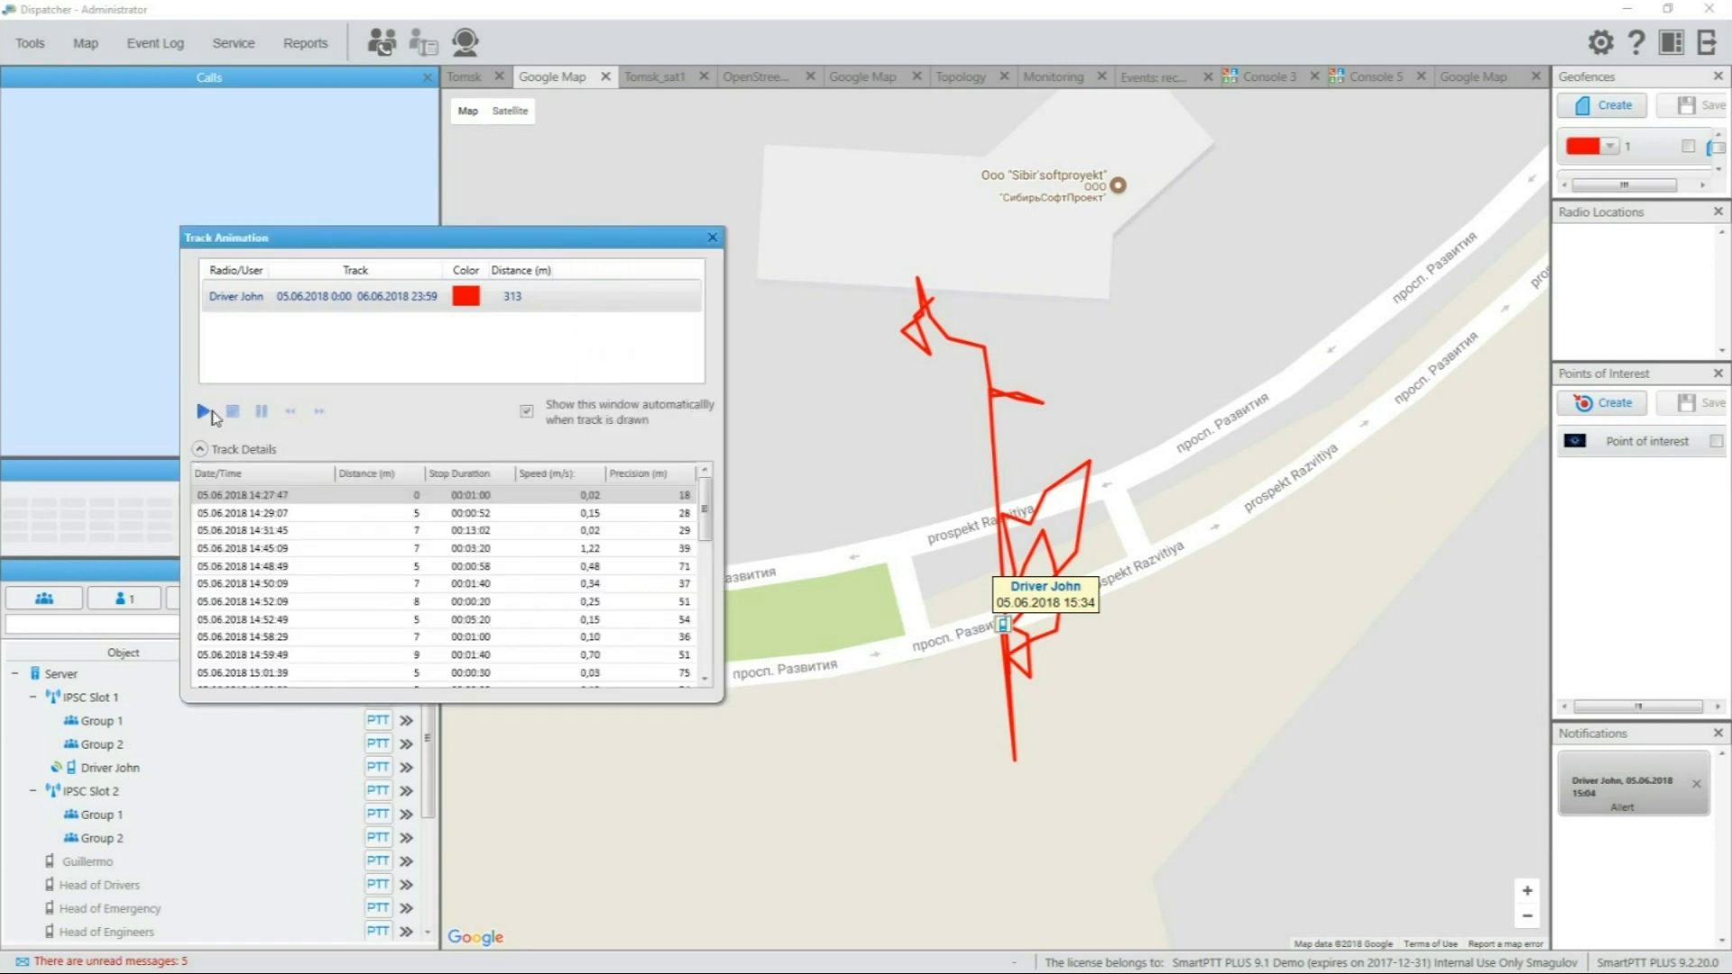
pyautogui.click(205, 412)
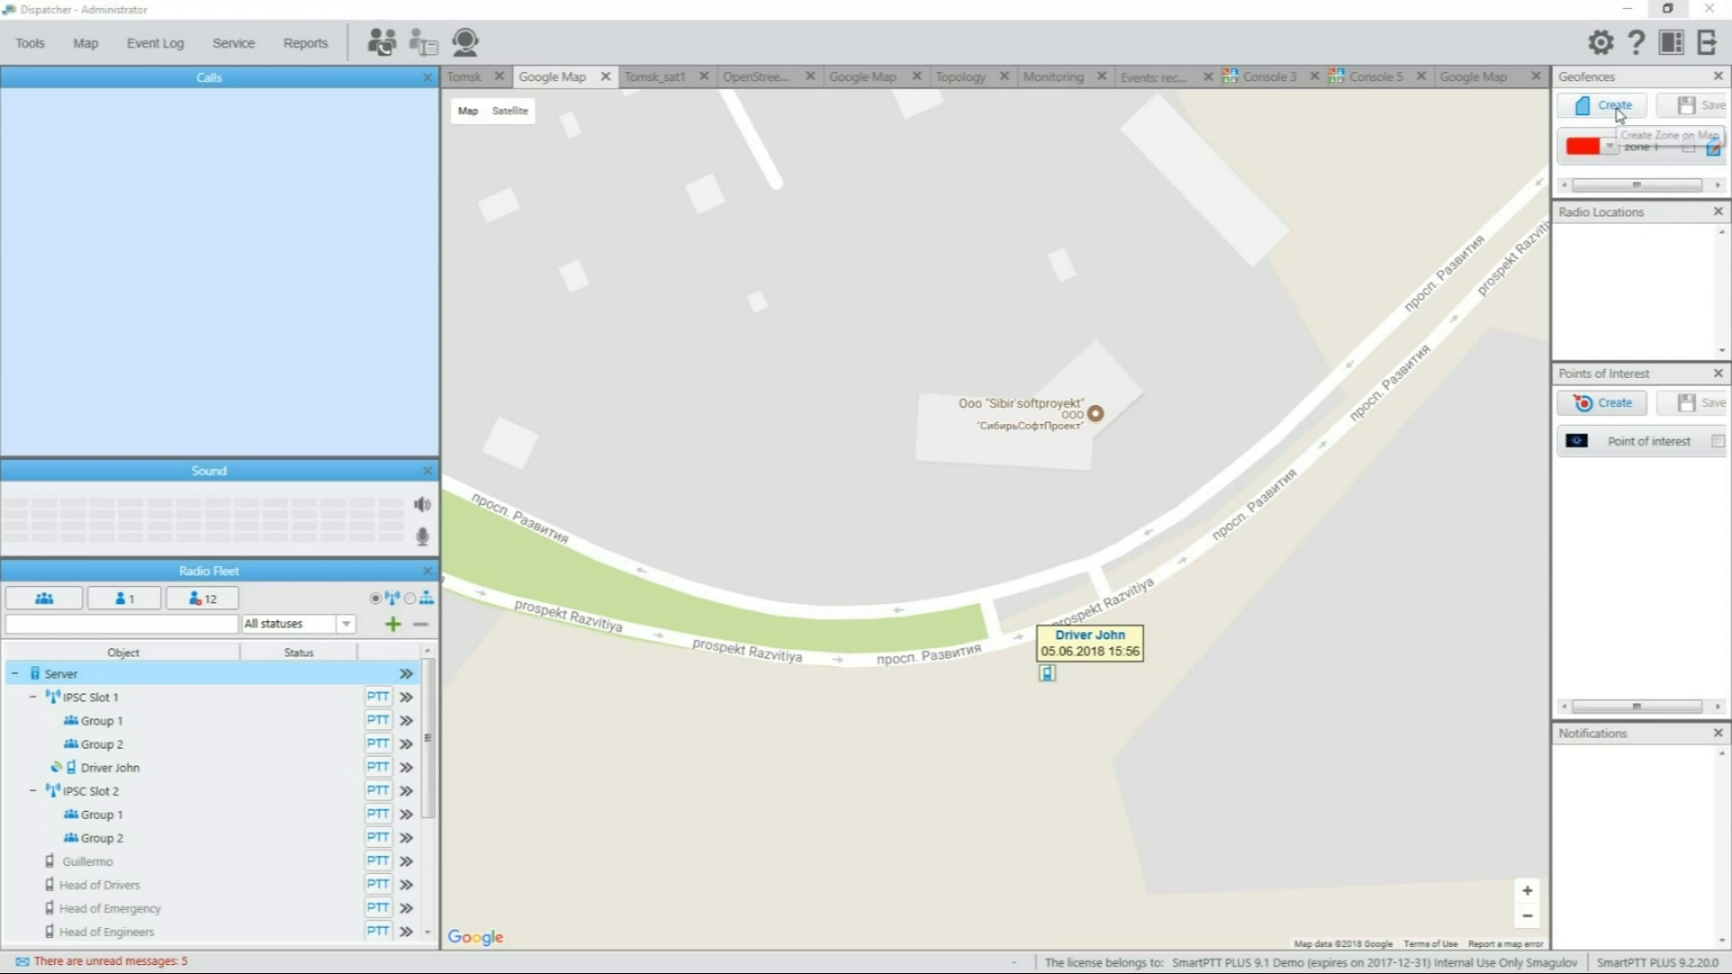
# Create red geofence 'zone 1' with four corners across prospekt Razvitiya and save it
pyautogui.click(1614, 106)
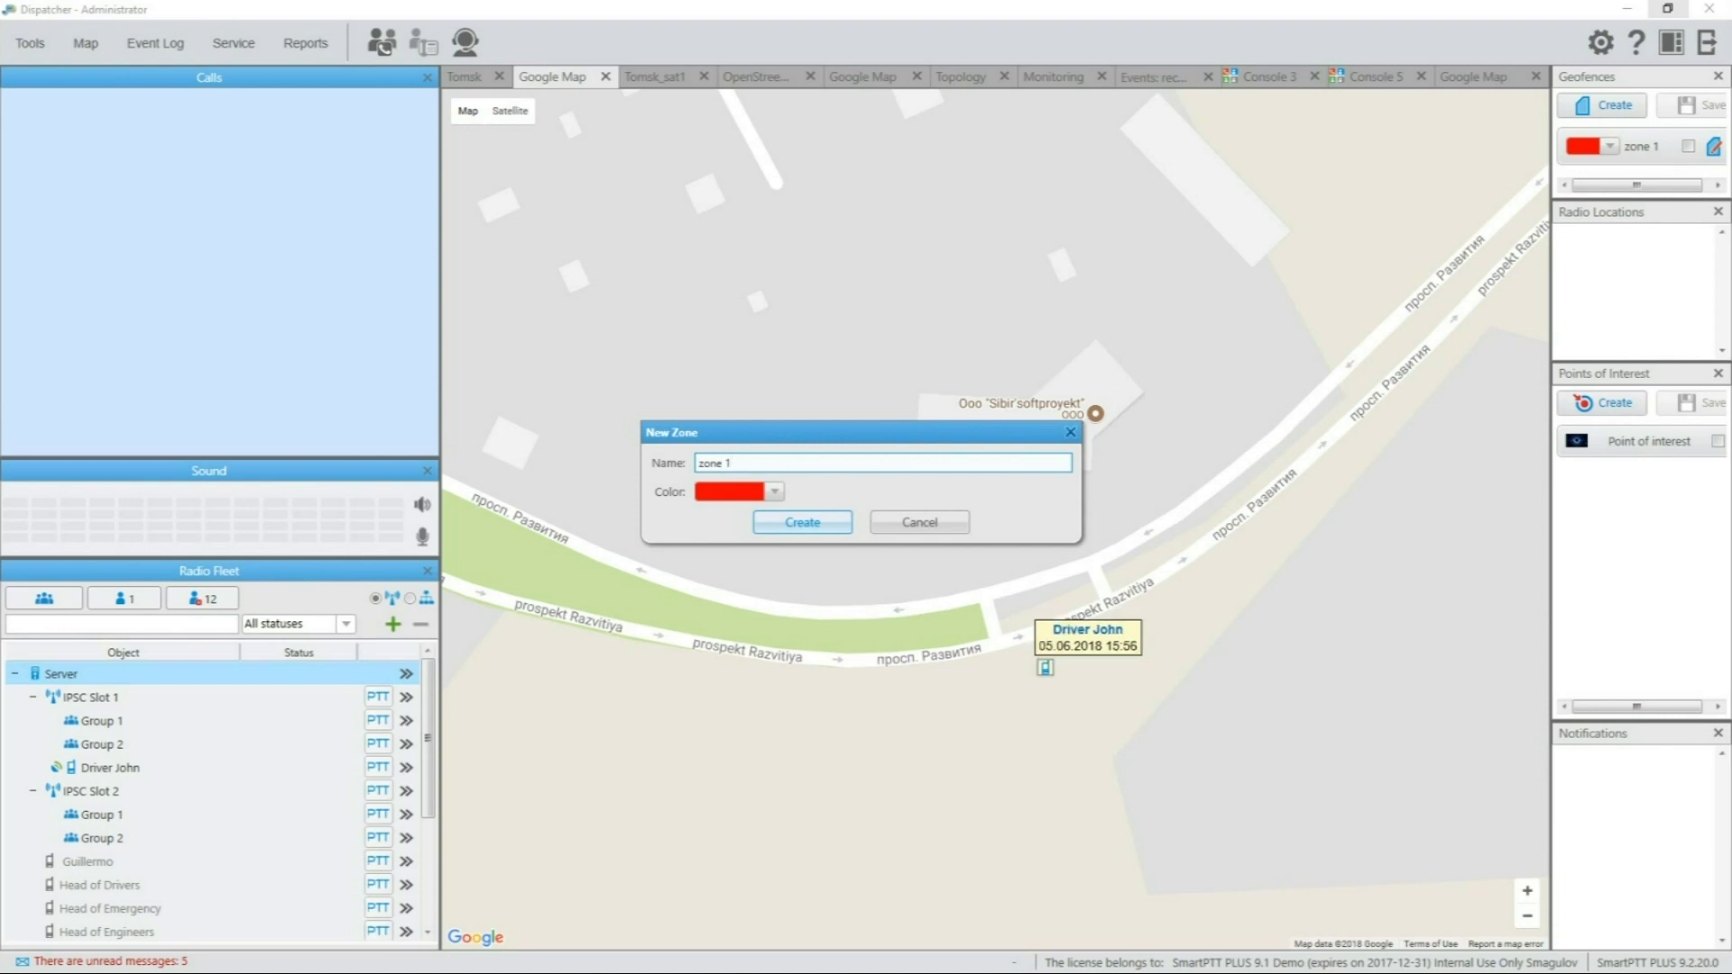
pyautogui.click(798, 523)
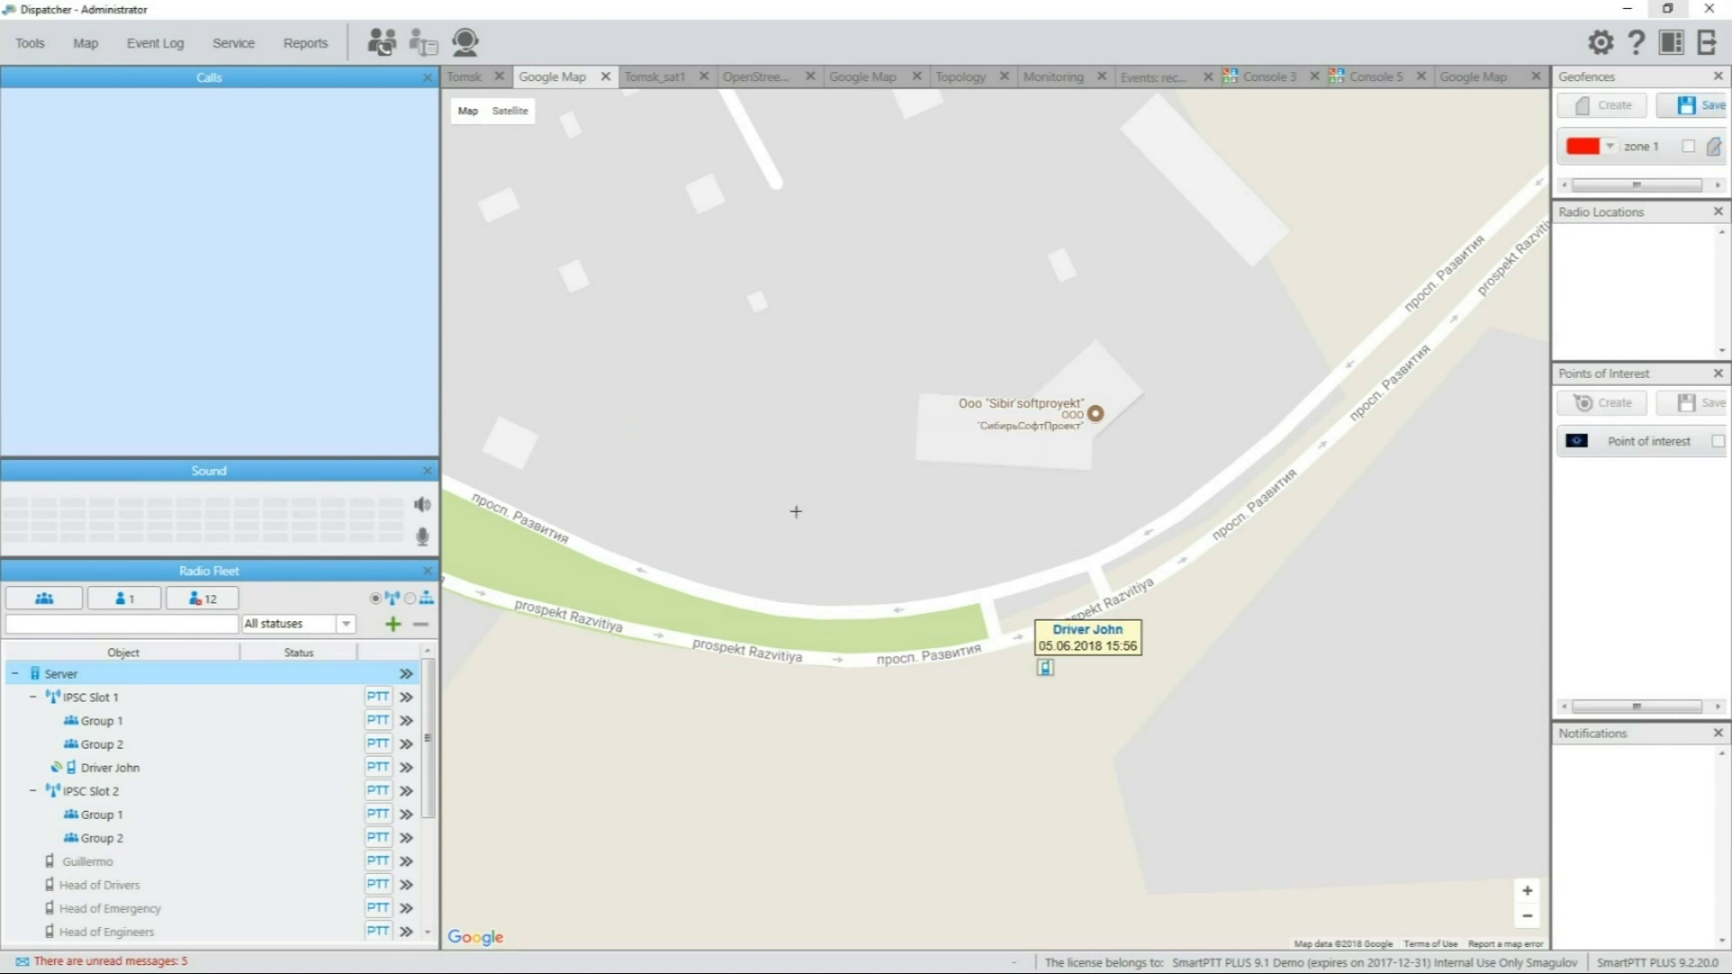
pyautogui.click(849, 511)
pyautogui.click(1112, 507)
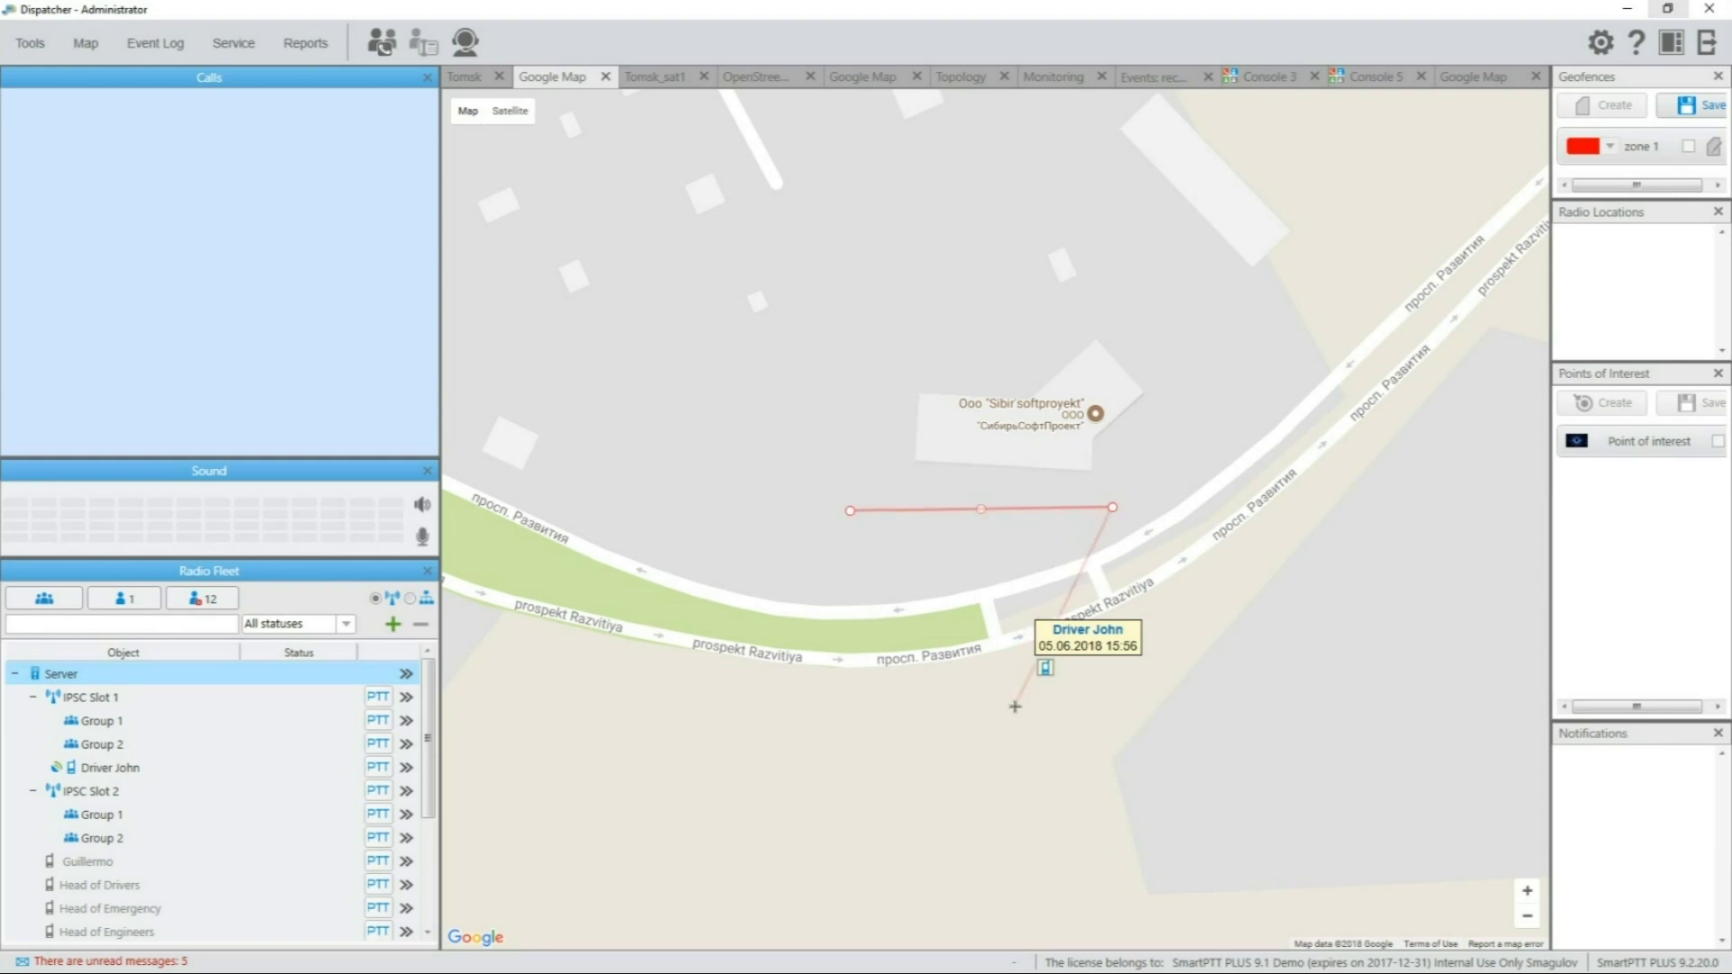
pyautogui.click(1014, 708)
pyautogui.click(881, 713)
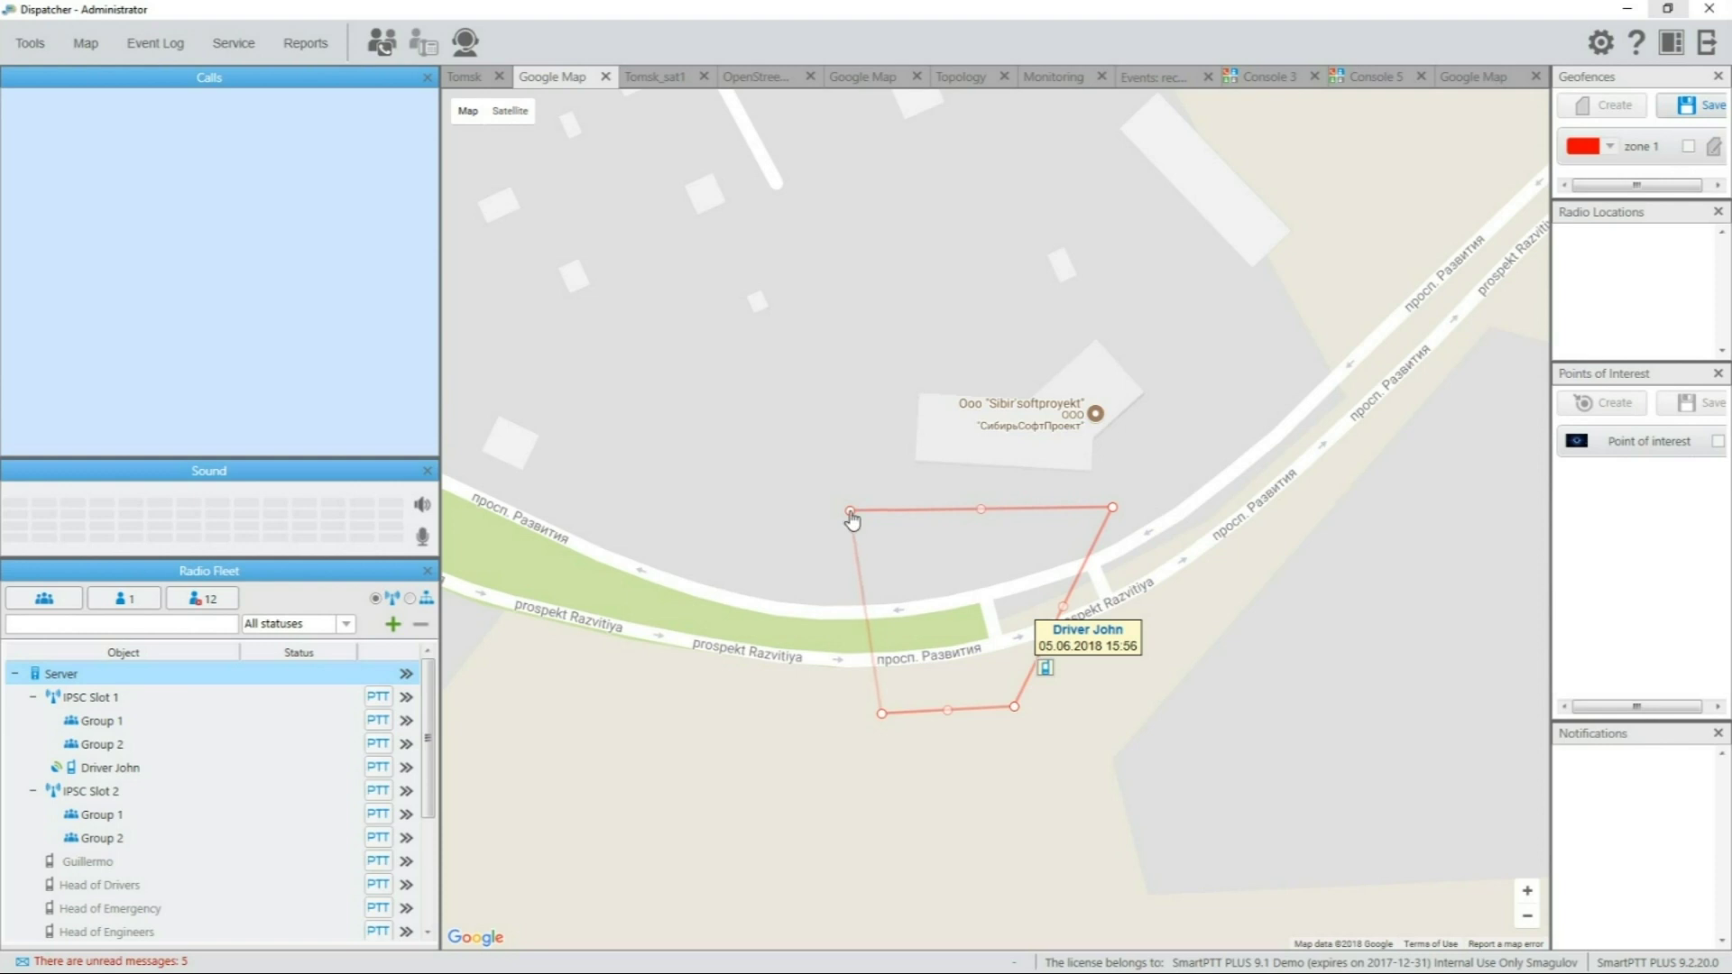
pyautogui.click(849, 510)
pyautogui.click(1703, 109)
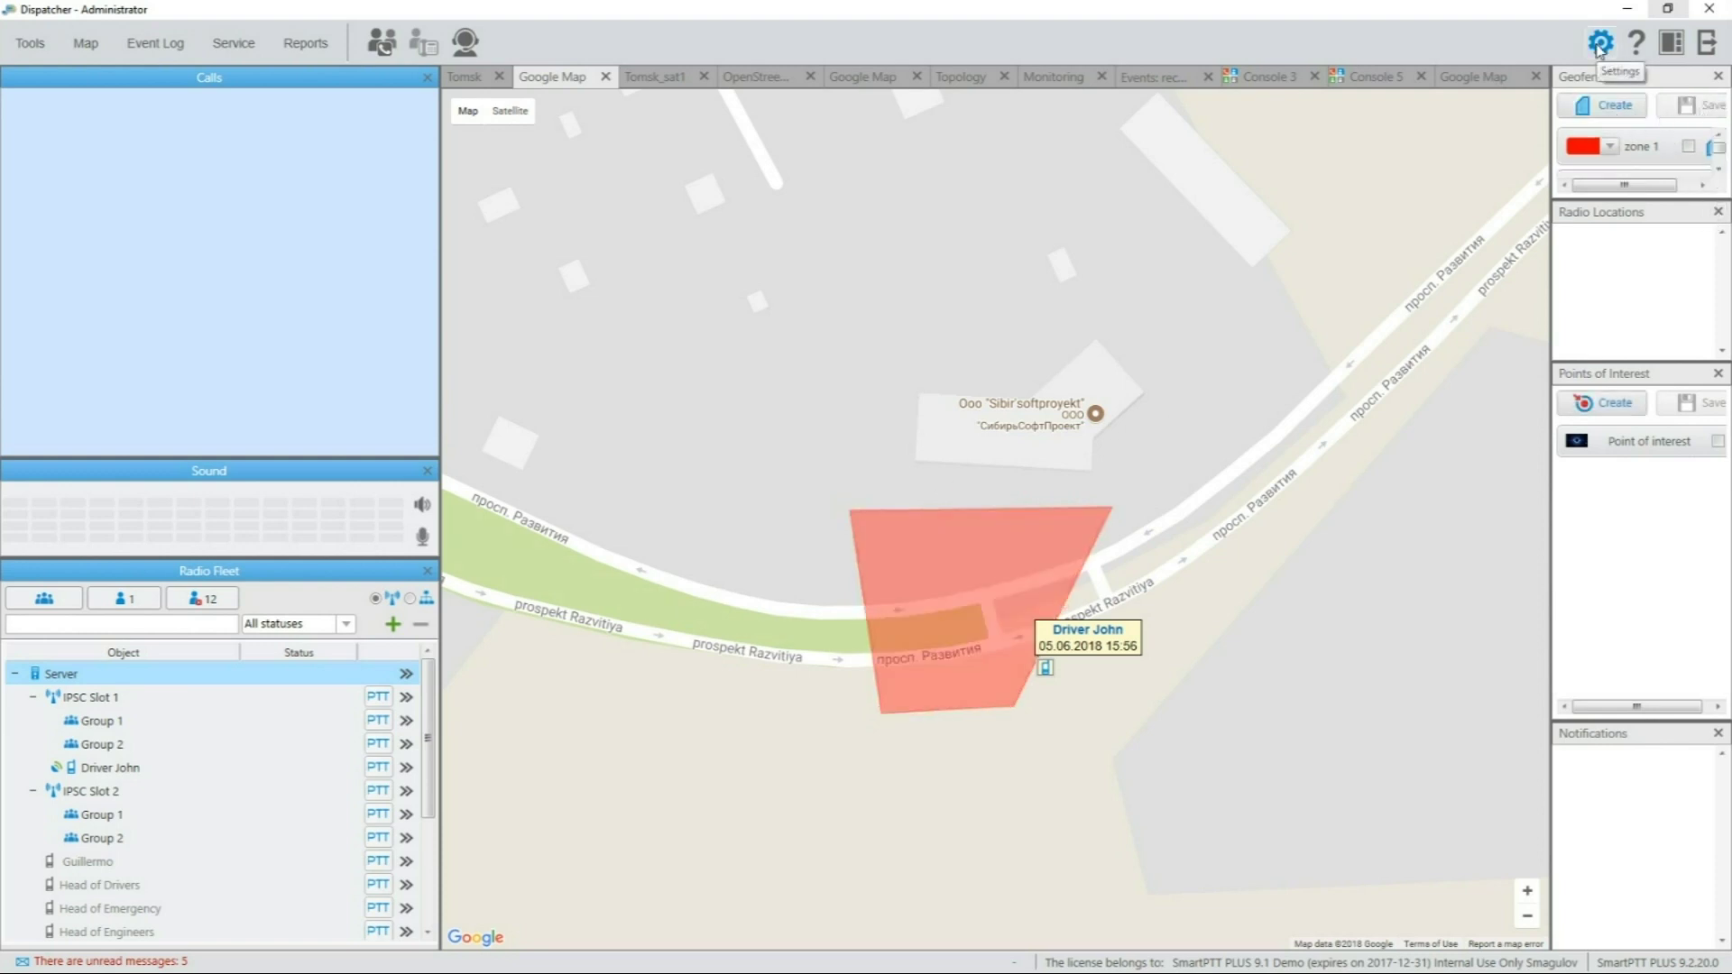
# Add a new positioning rule of type Zone/route entry
pyautogui.click(1599, 45)
pyautogui.moveTo(1564, 265)
pyautogui.click(1474, 291)
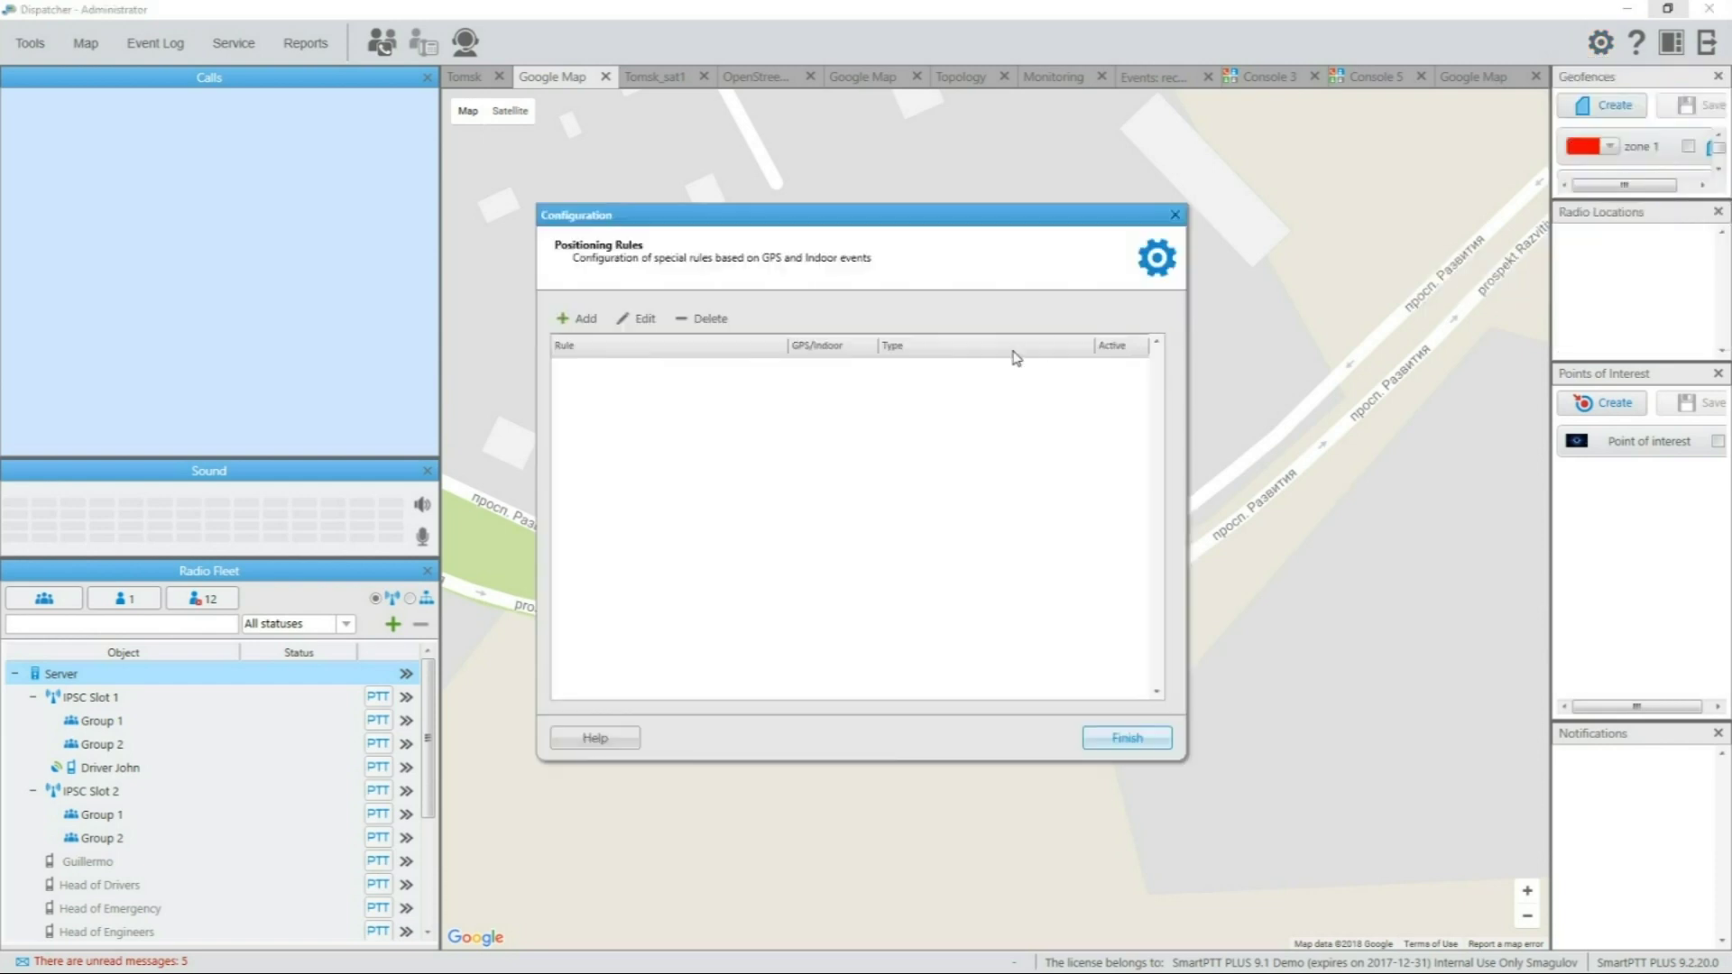
pyautogui.click(580, 318)
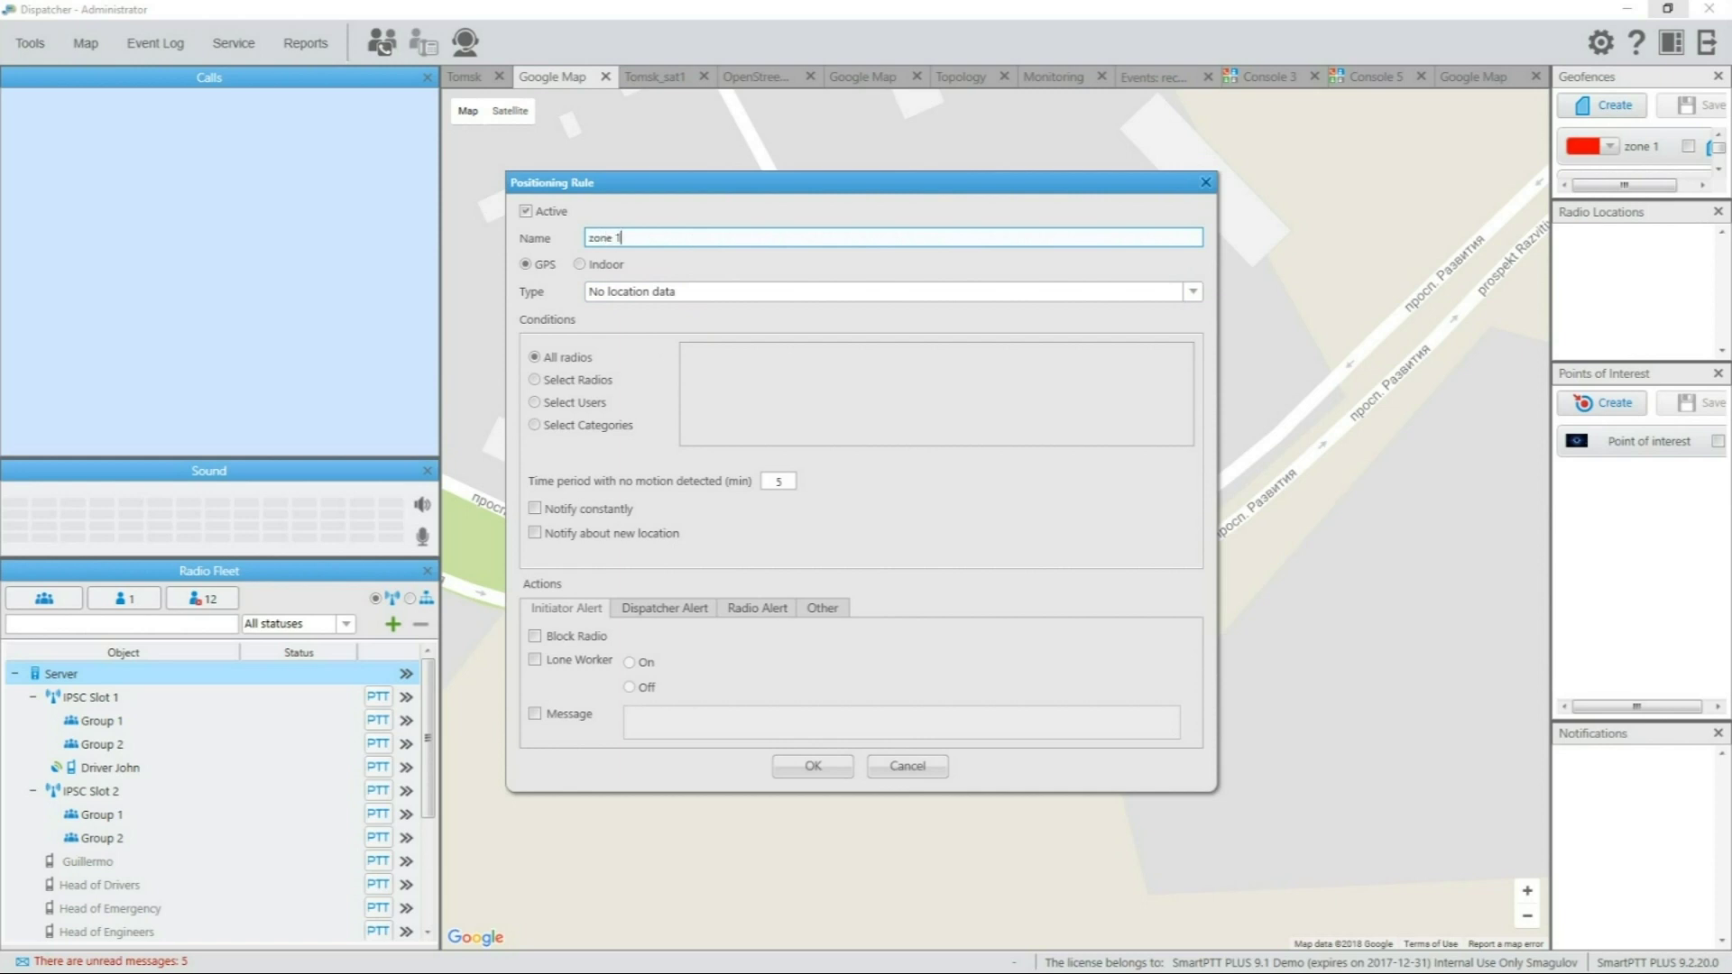
pyautogui.click(526, 264)
pyautogui.click(668, 293)
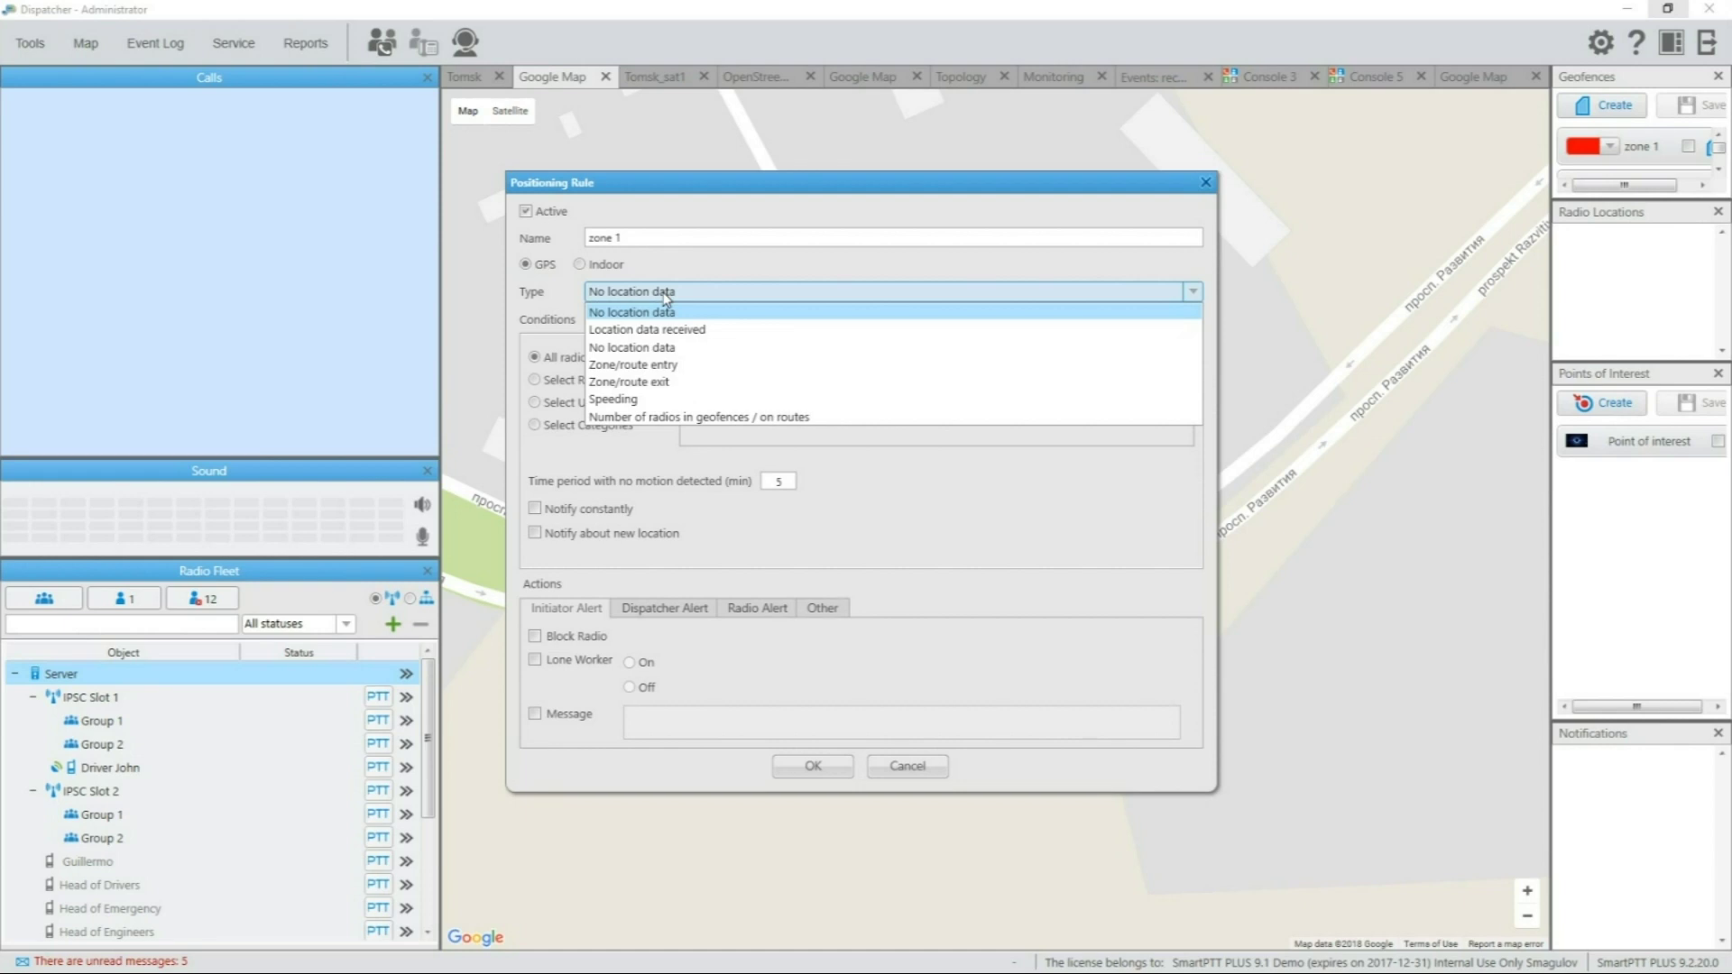
pyautogui.click(641, 364)
# Limit the rule to Driver John's radio and the zone 1 geofence
pyautogui.click(534, 380)
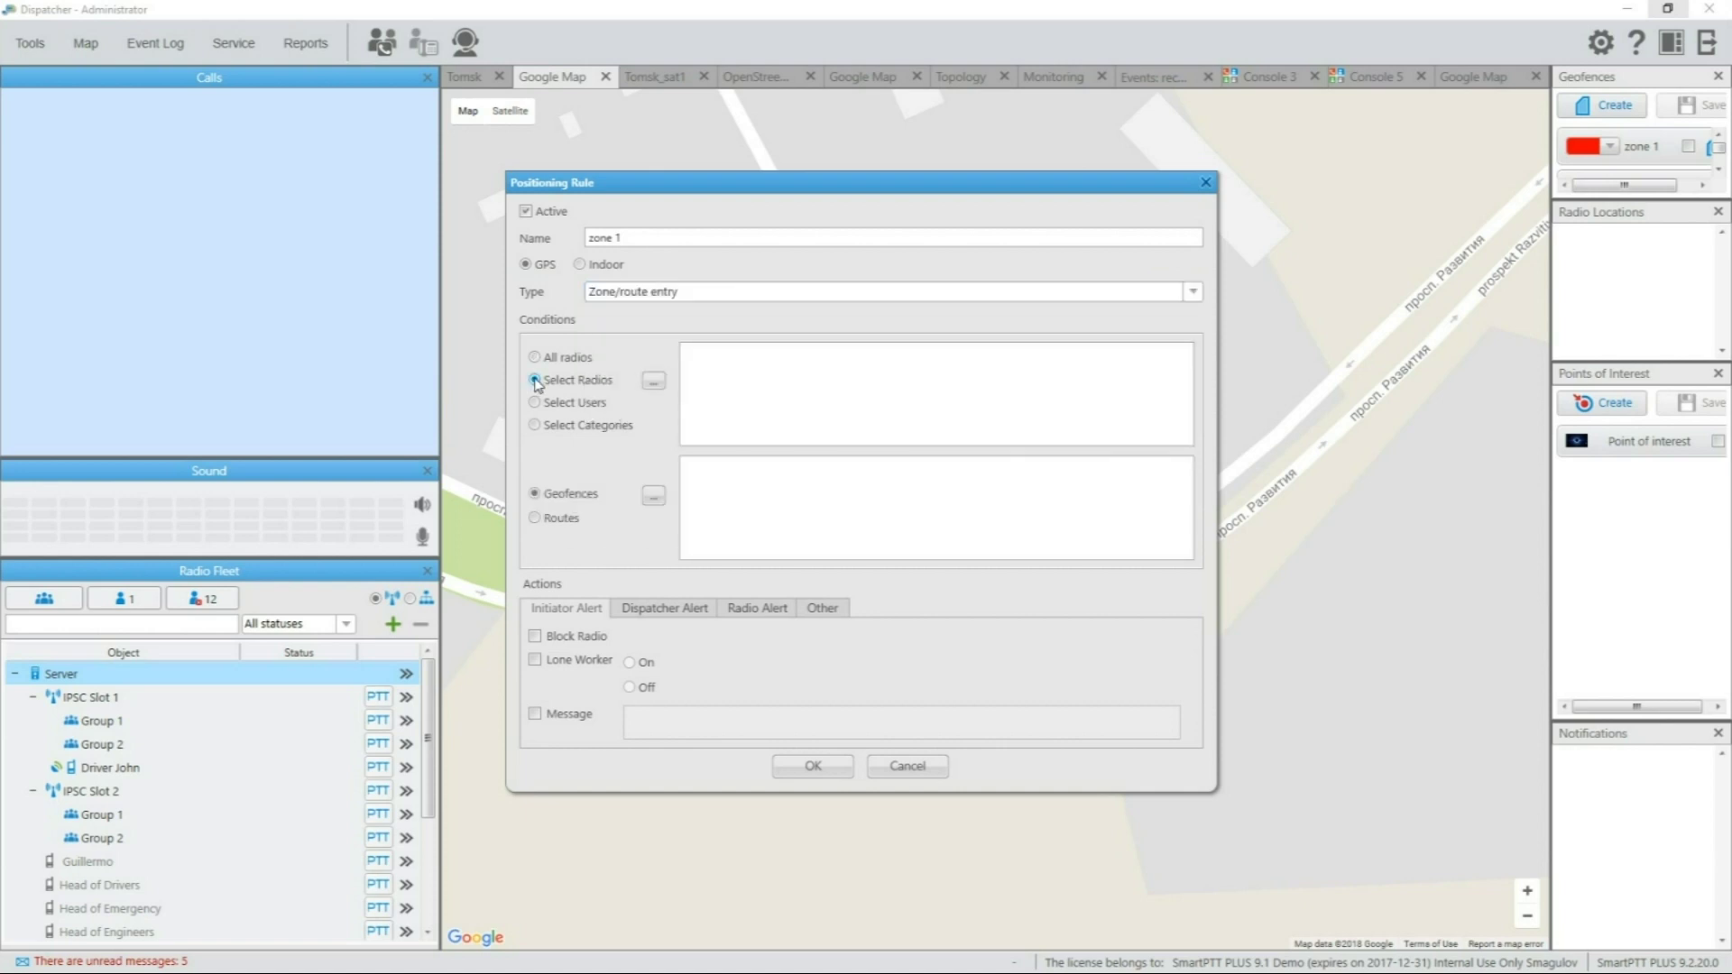
pyautogui.click(658, 386)
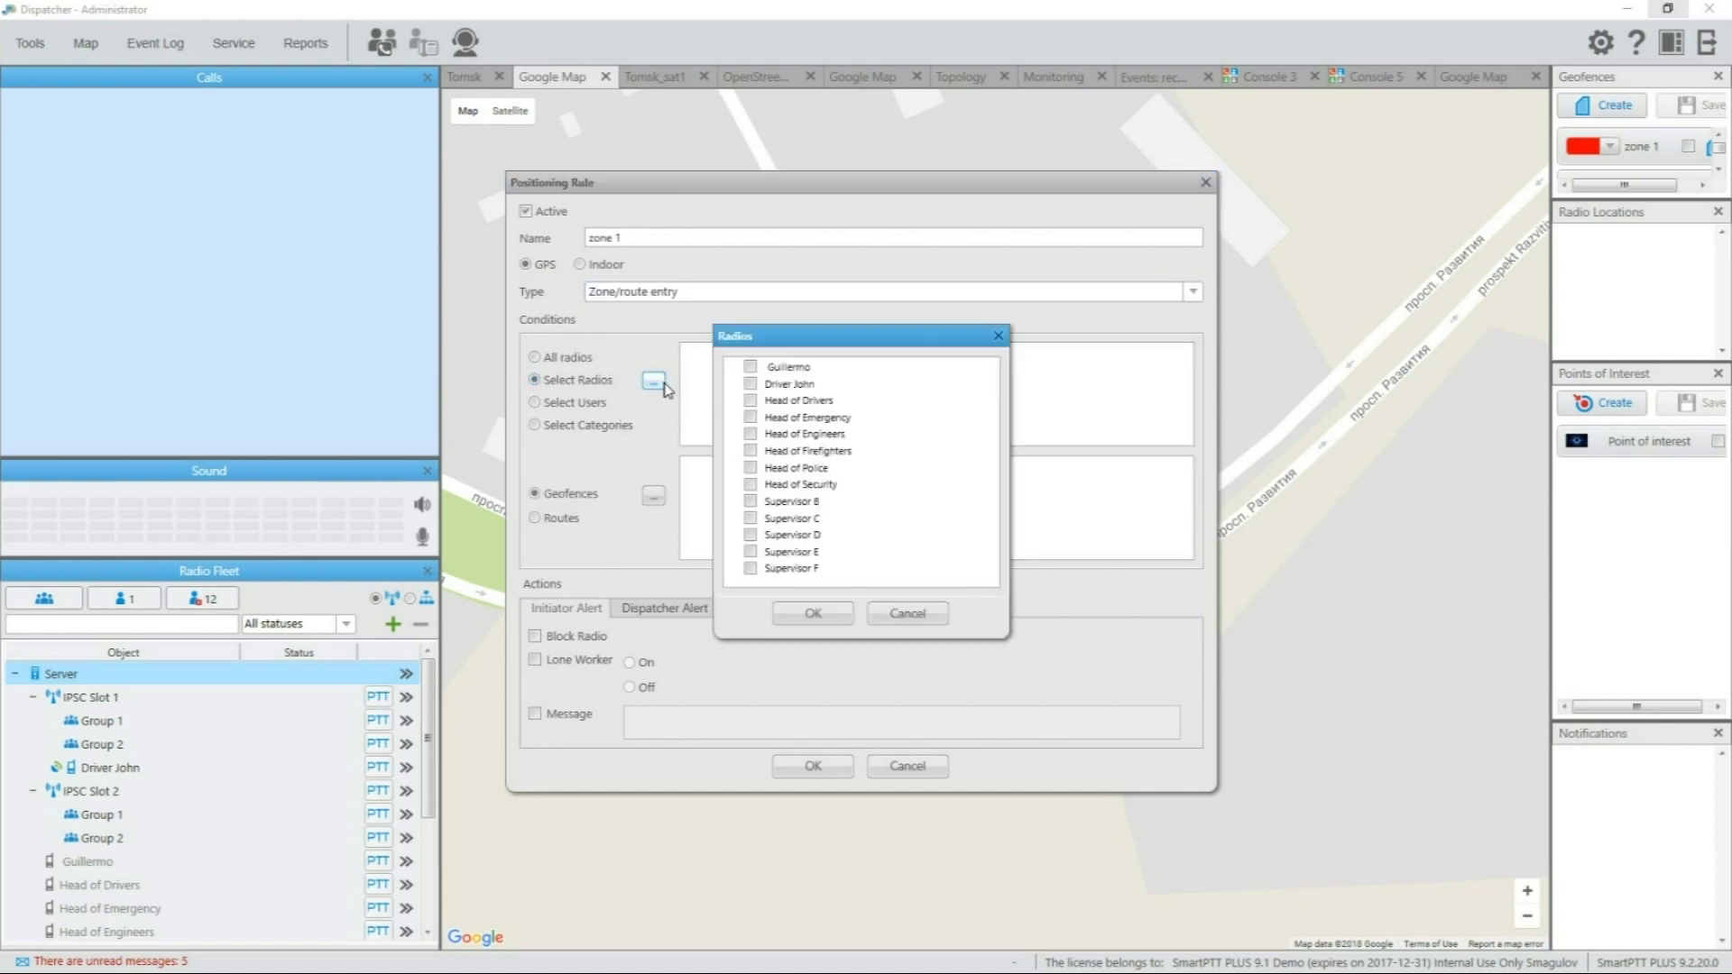
pyautogui.click(749, 384)
pyautogui.click(812, 613)
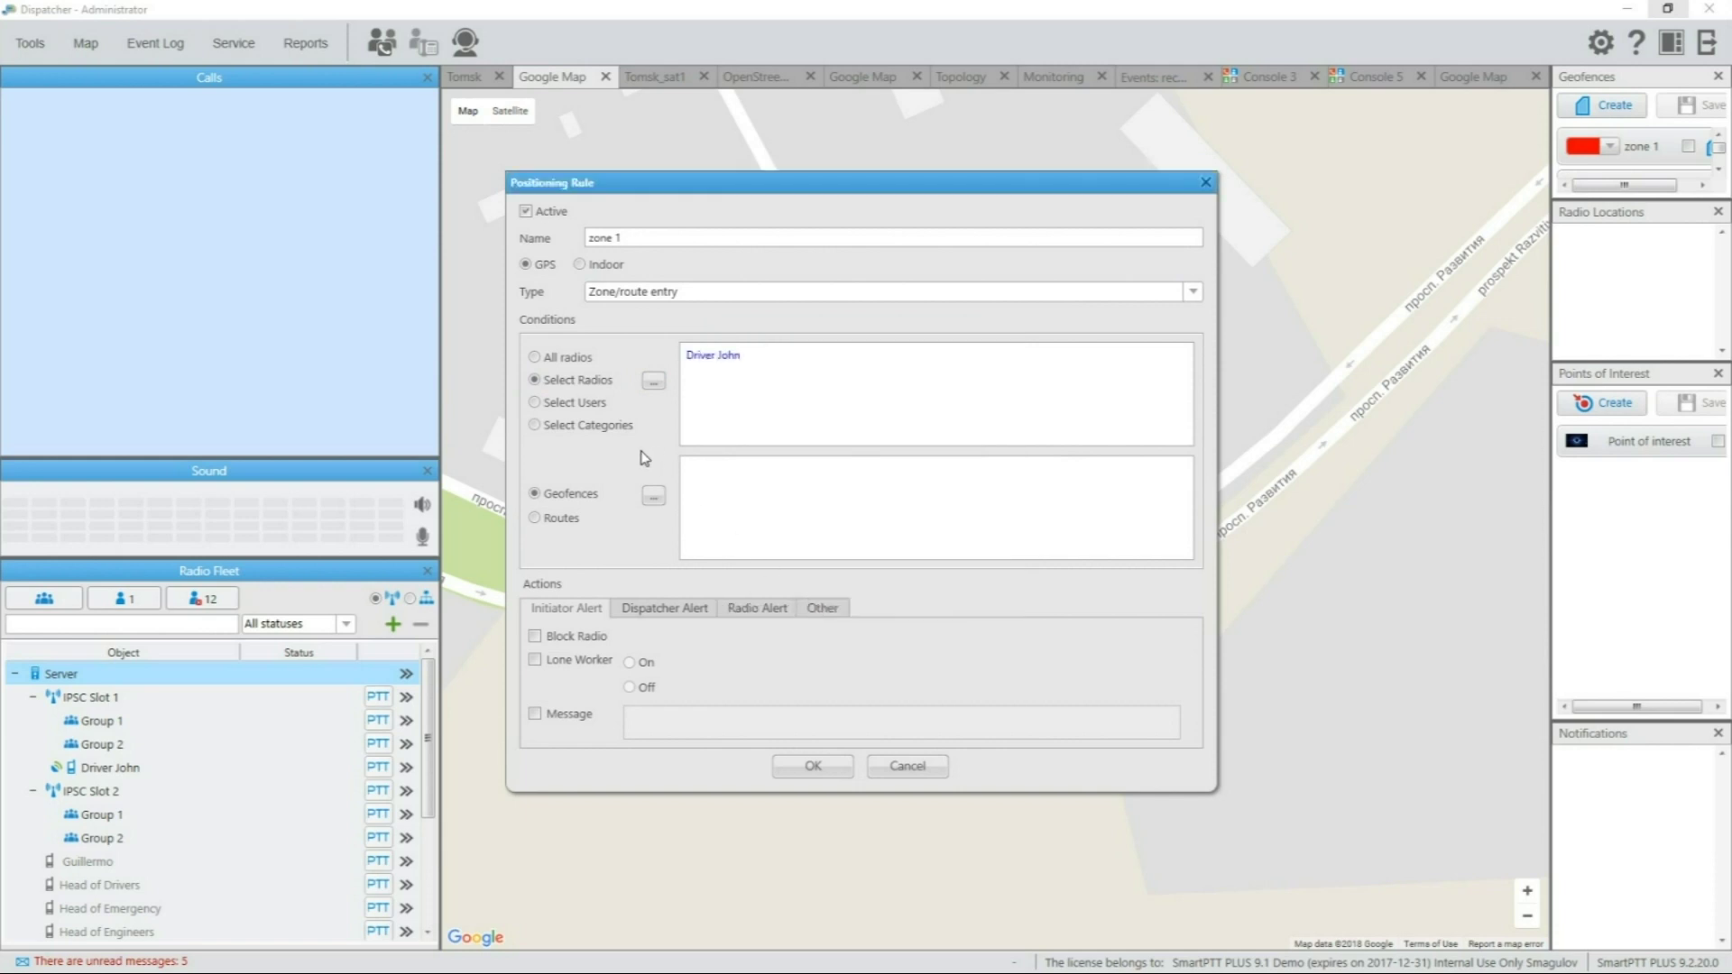
pyautogui.click(653, 498)
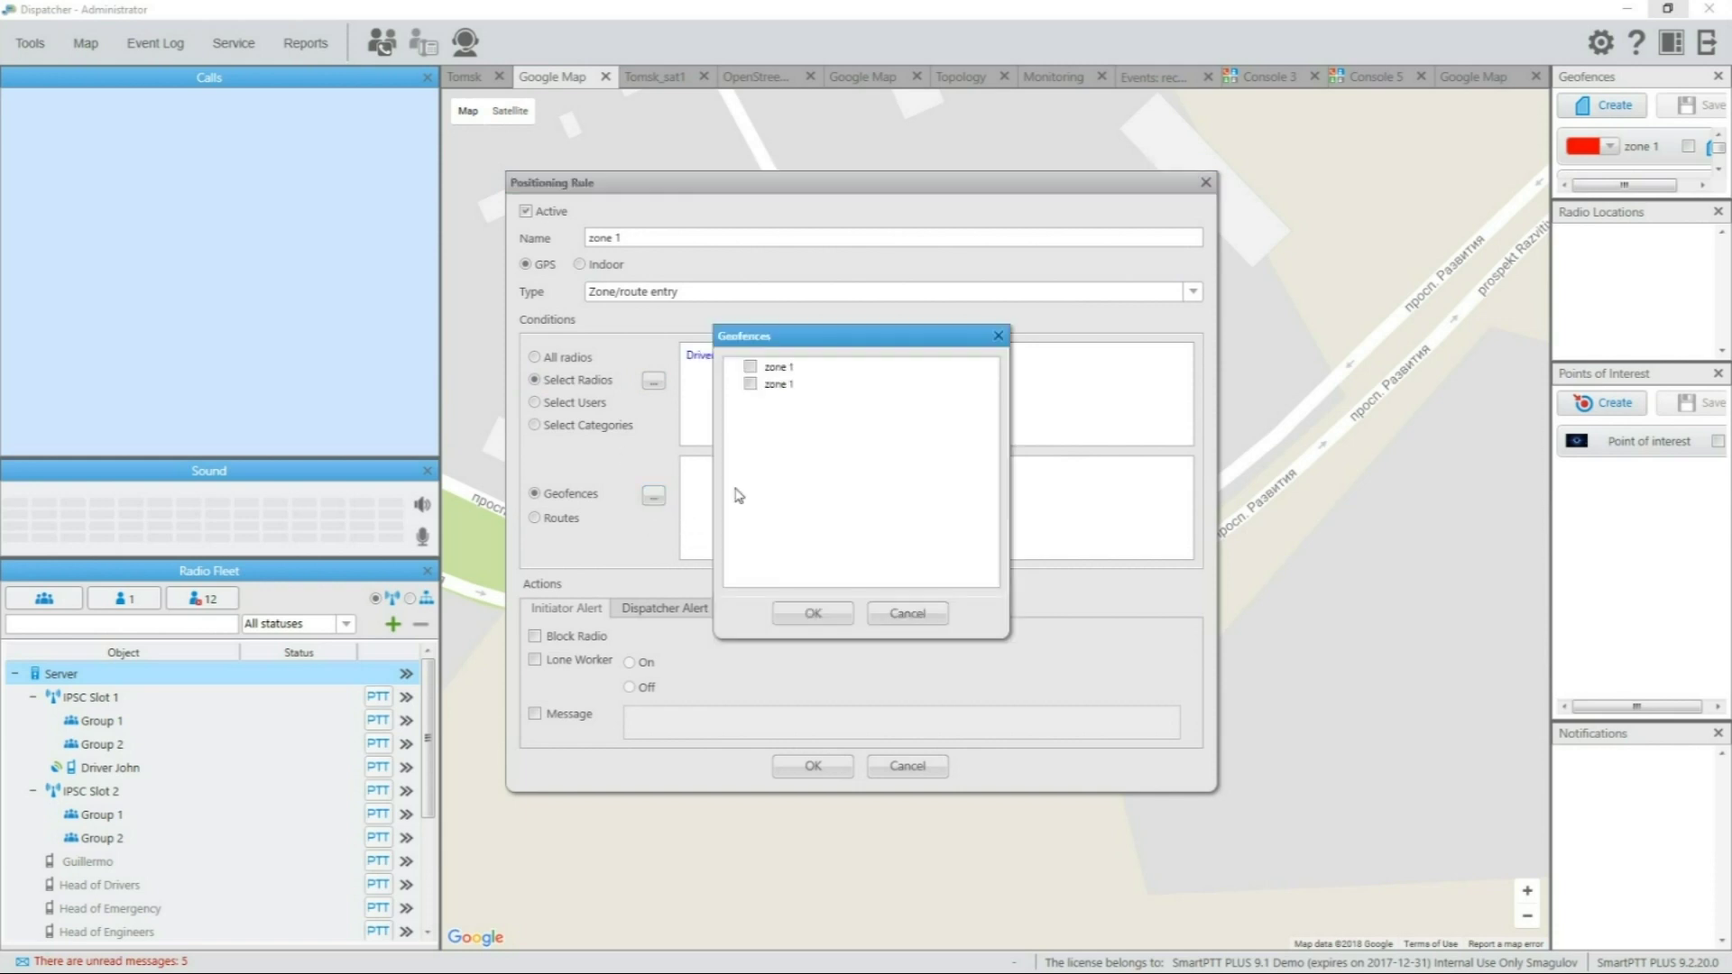
pyautogui.click(751, 385)
pyautogui.click(812, 615)
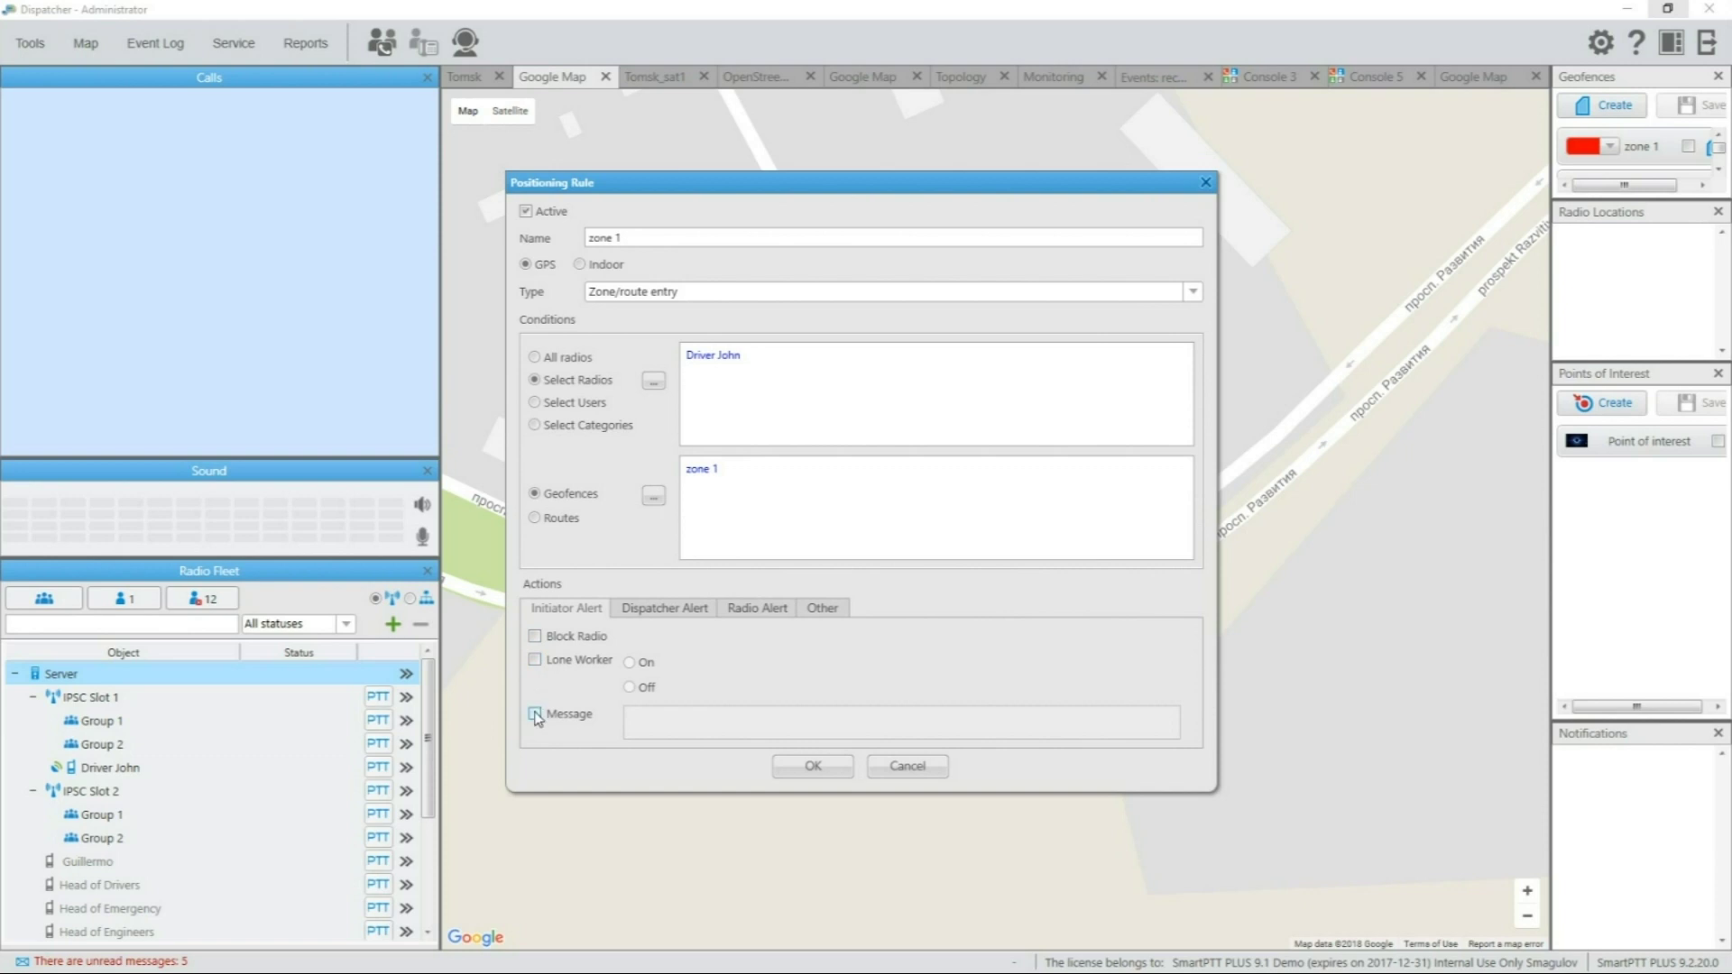
# Set the rule to send message 'alert', play buzzer.wav and set status Alert, then finish
pyautogui.click(575, 717)
pyautogui.click(651, 715)
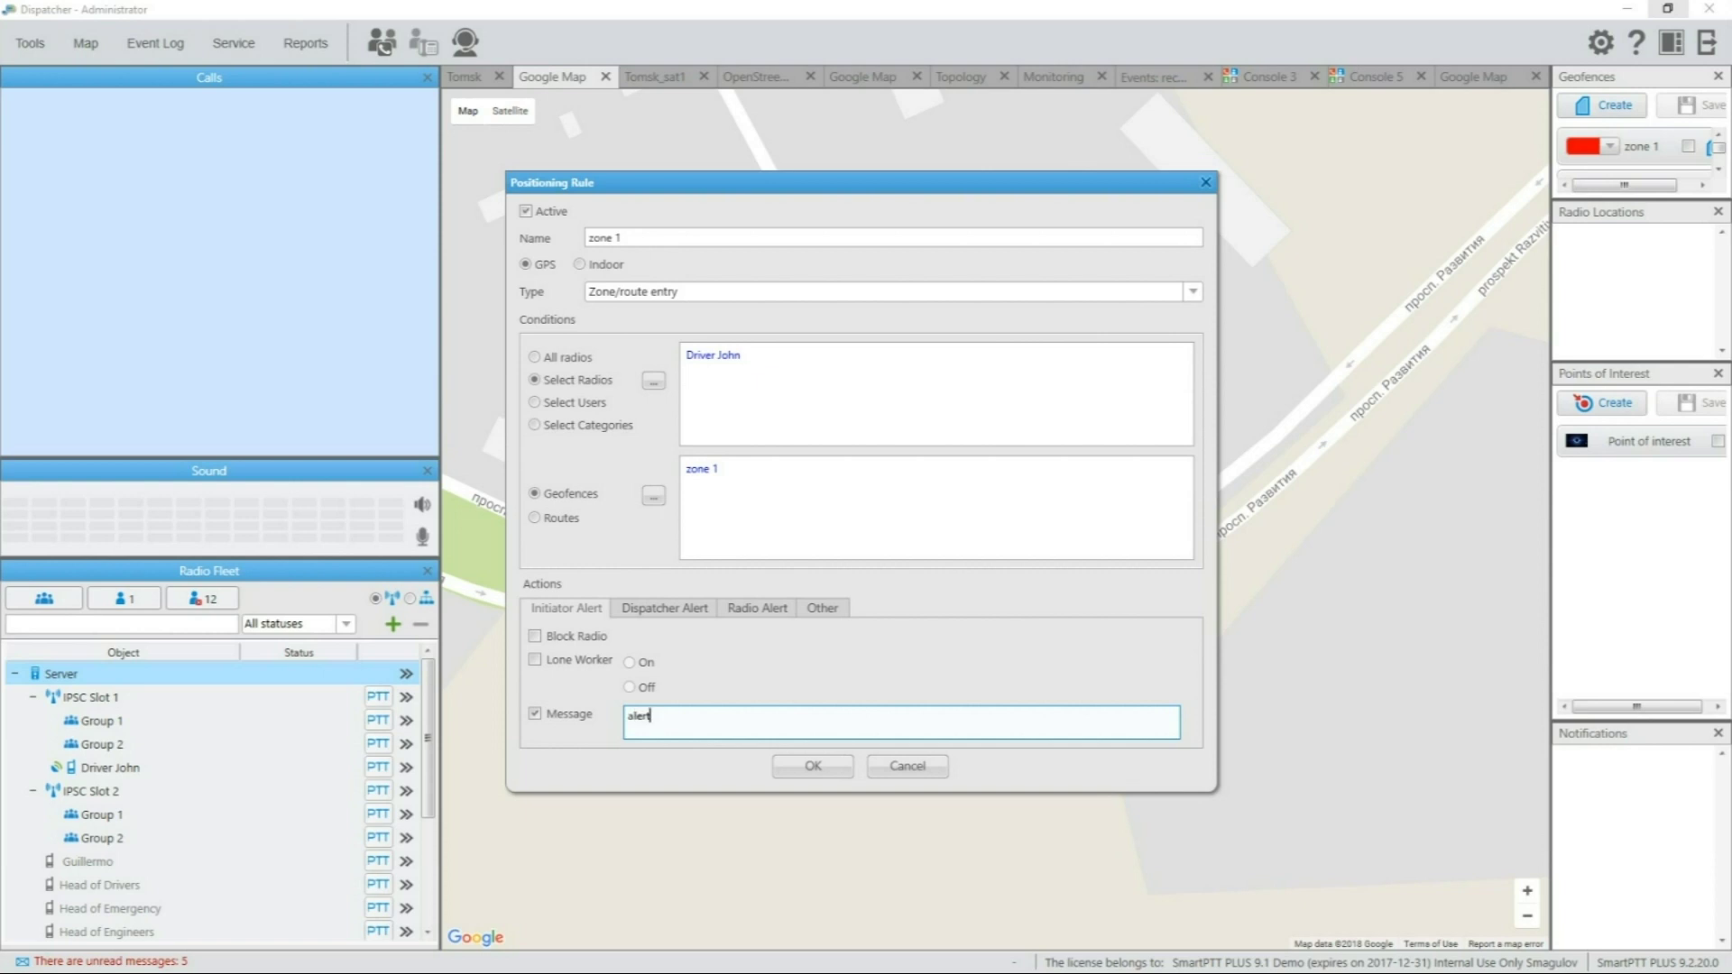
pyautogui.write('alert')
pyautogui.click(693, 610)
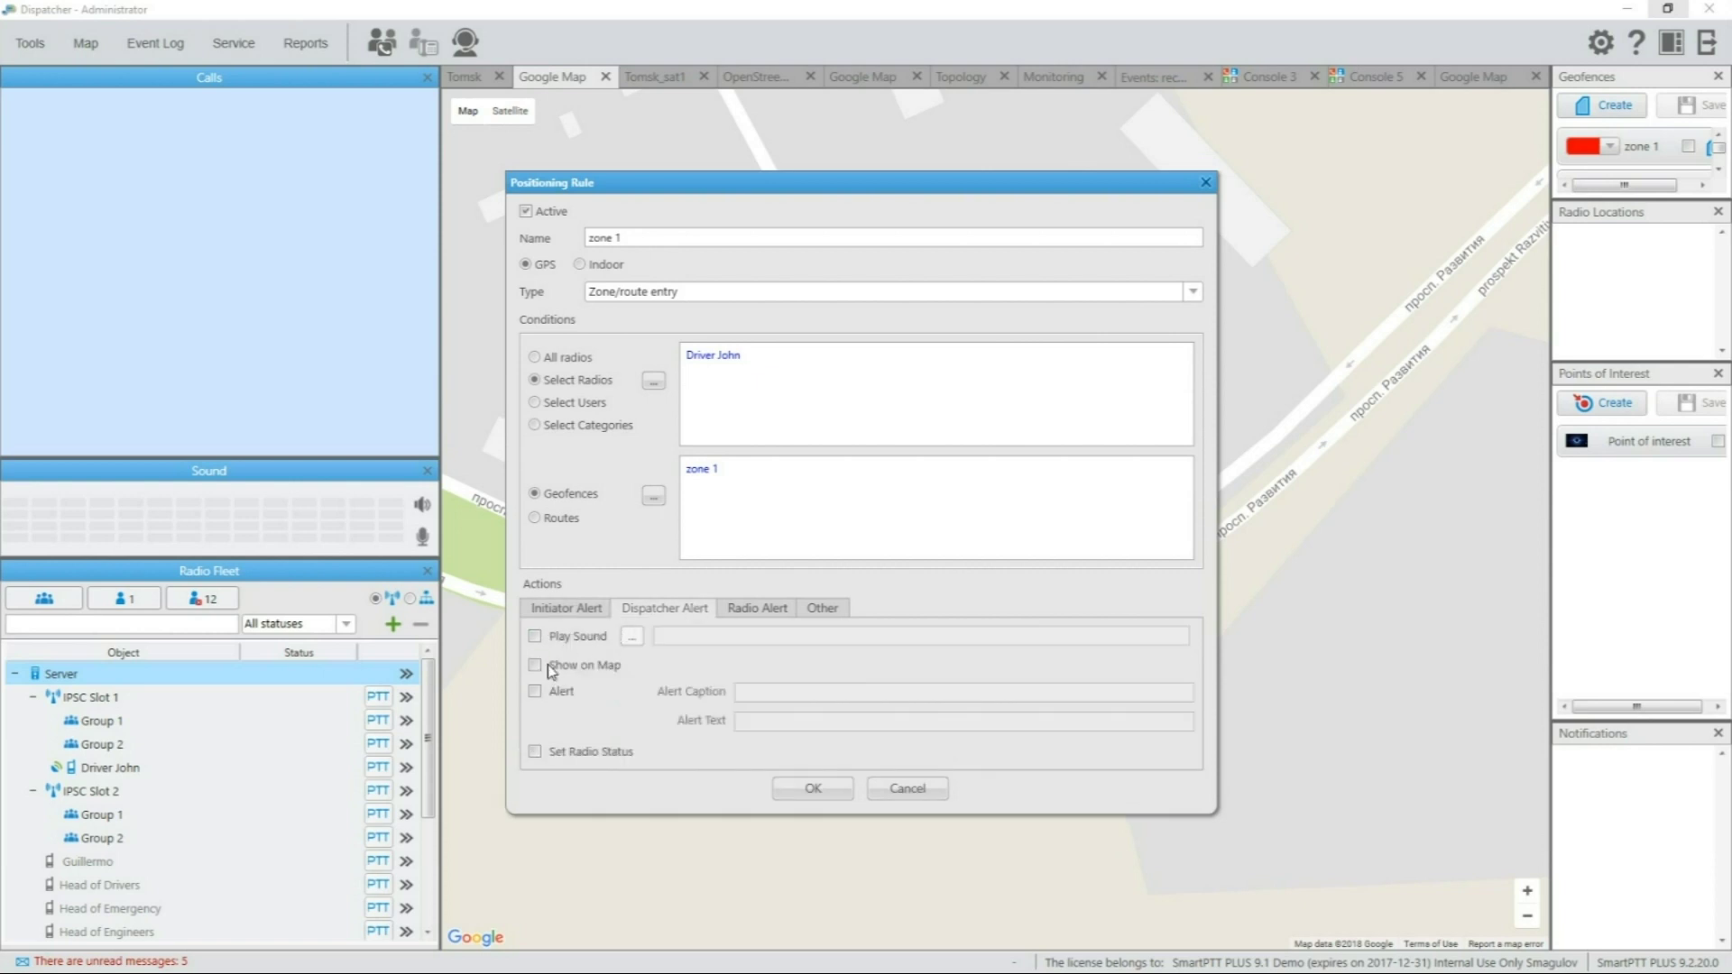
pyautogui.click(534, 637)
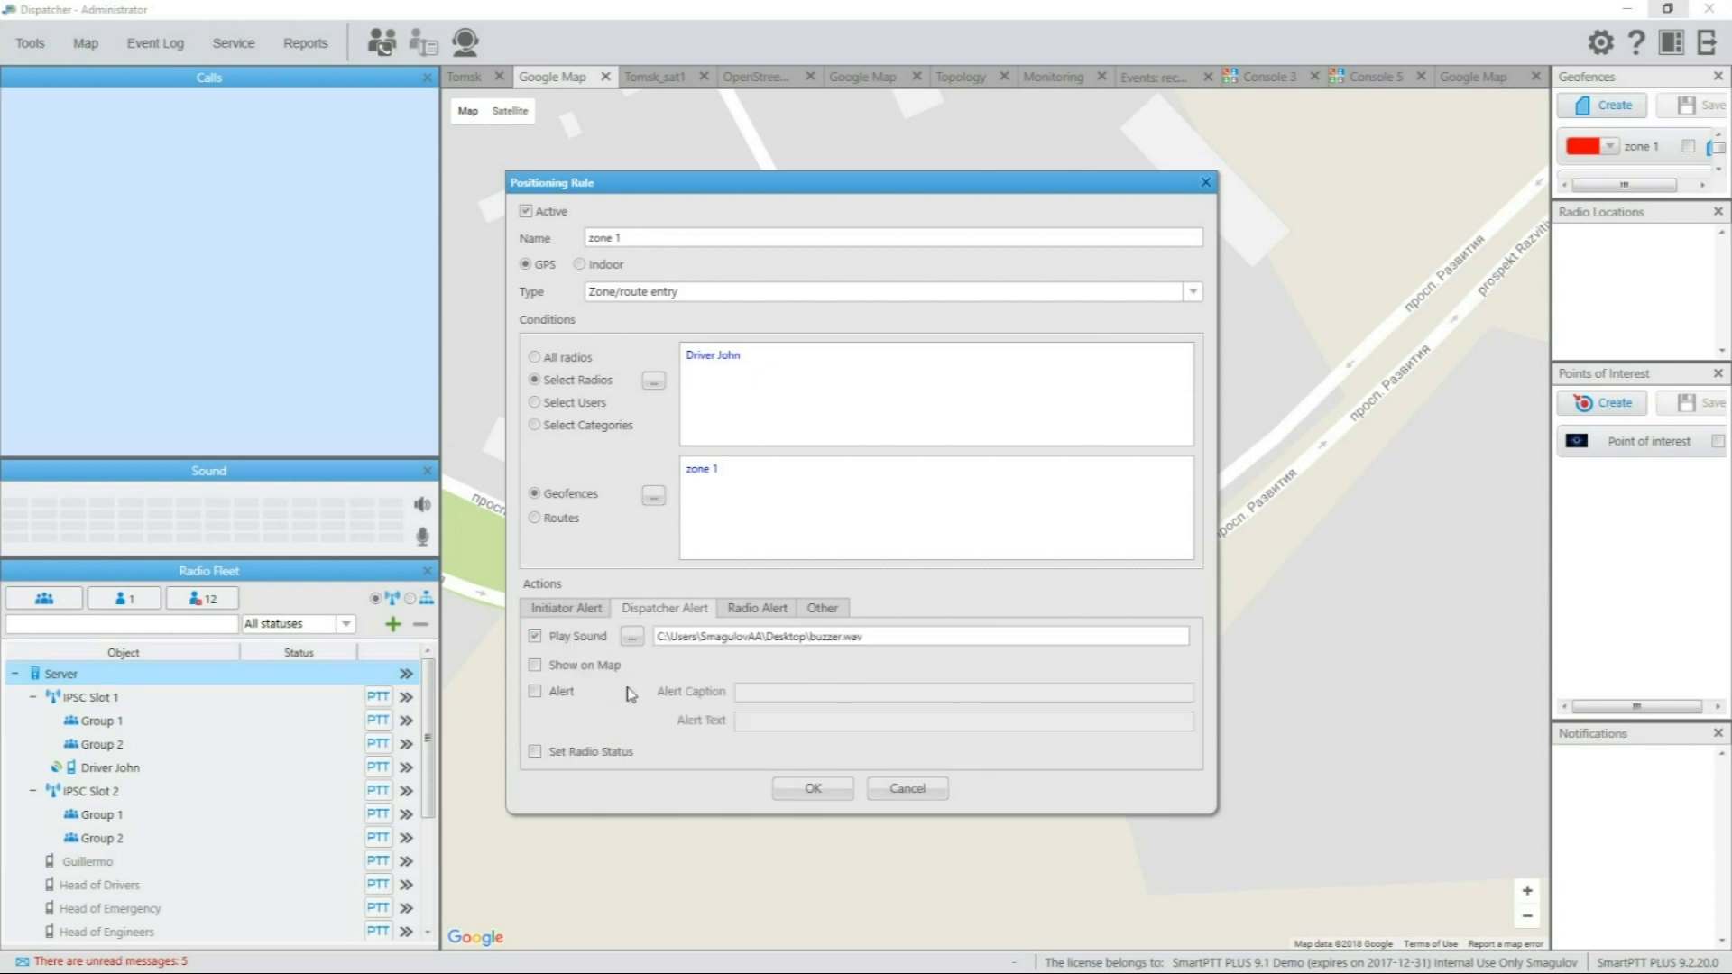
pyautogui.click(534, 692)
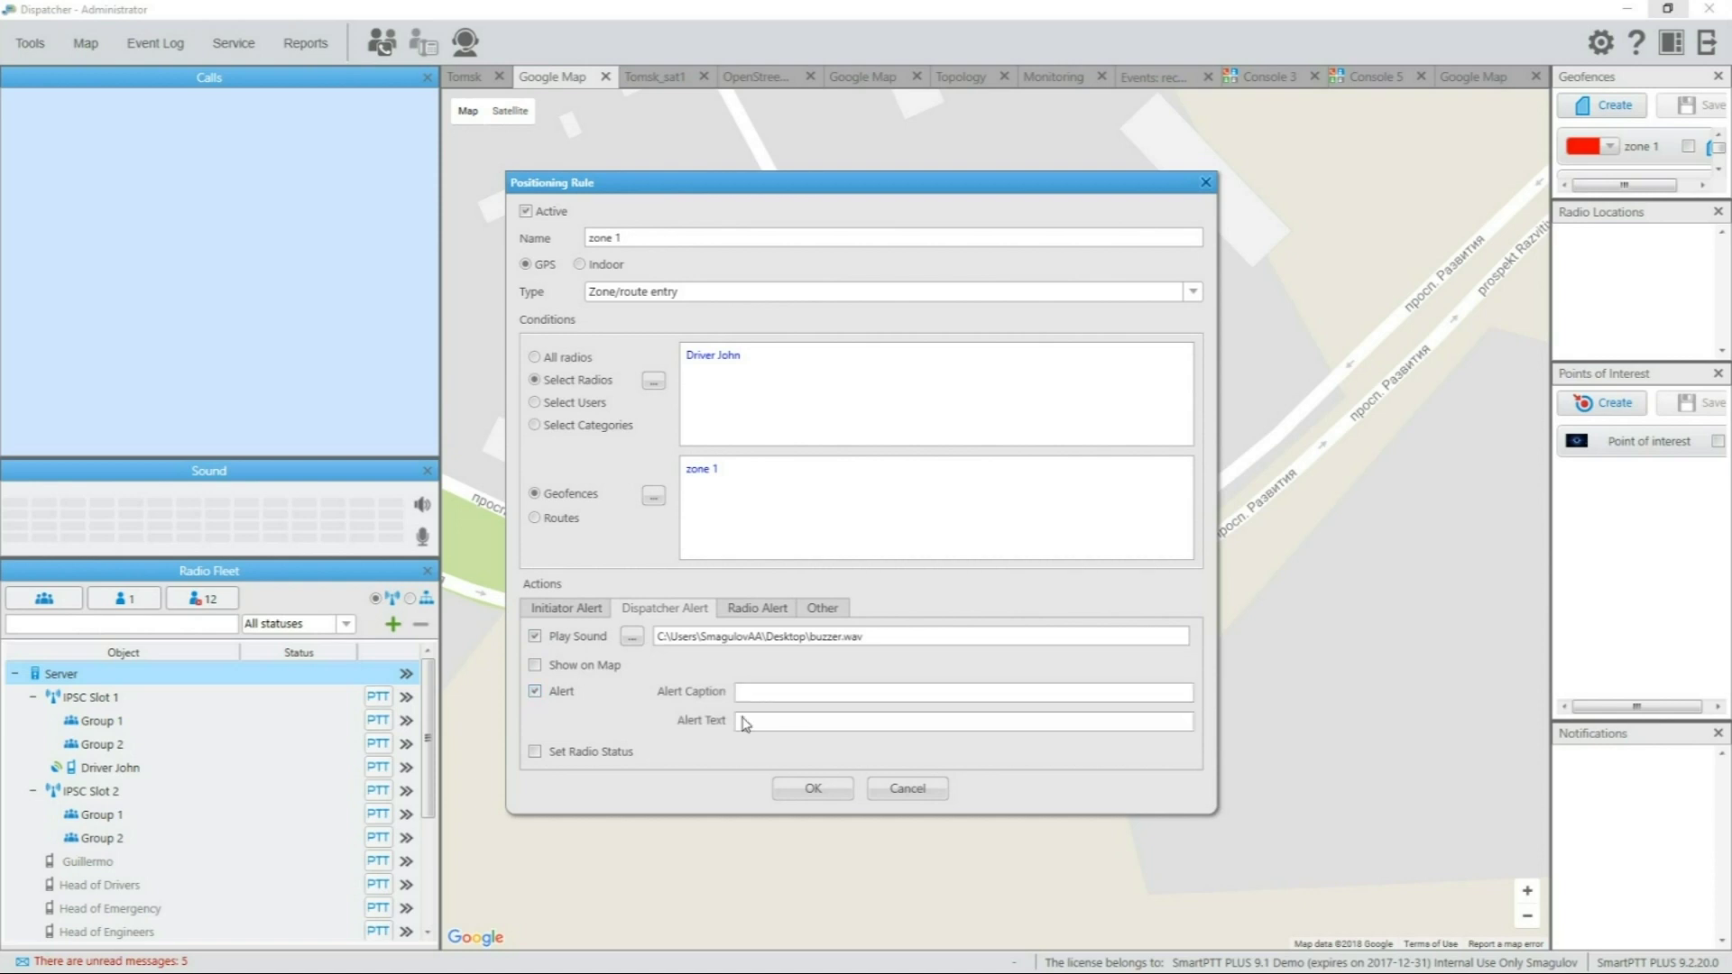
pyautogui.click(535, 692)
pyautogui.click(535, 752)
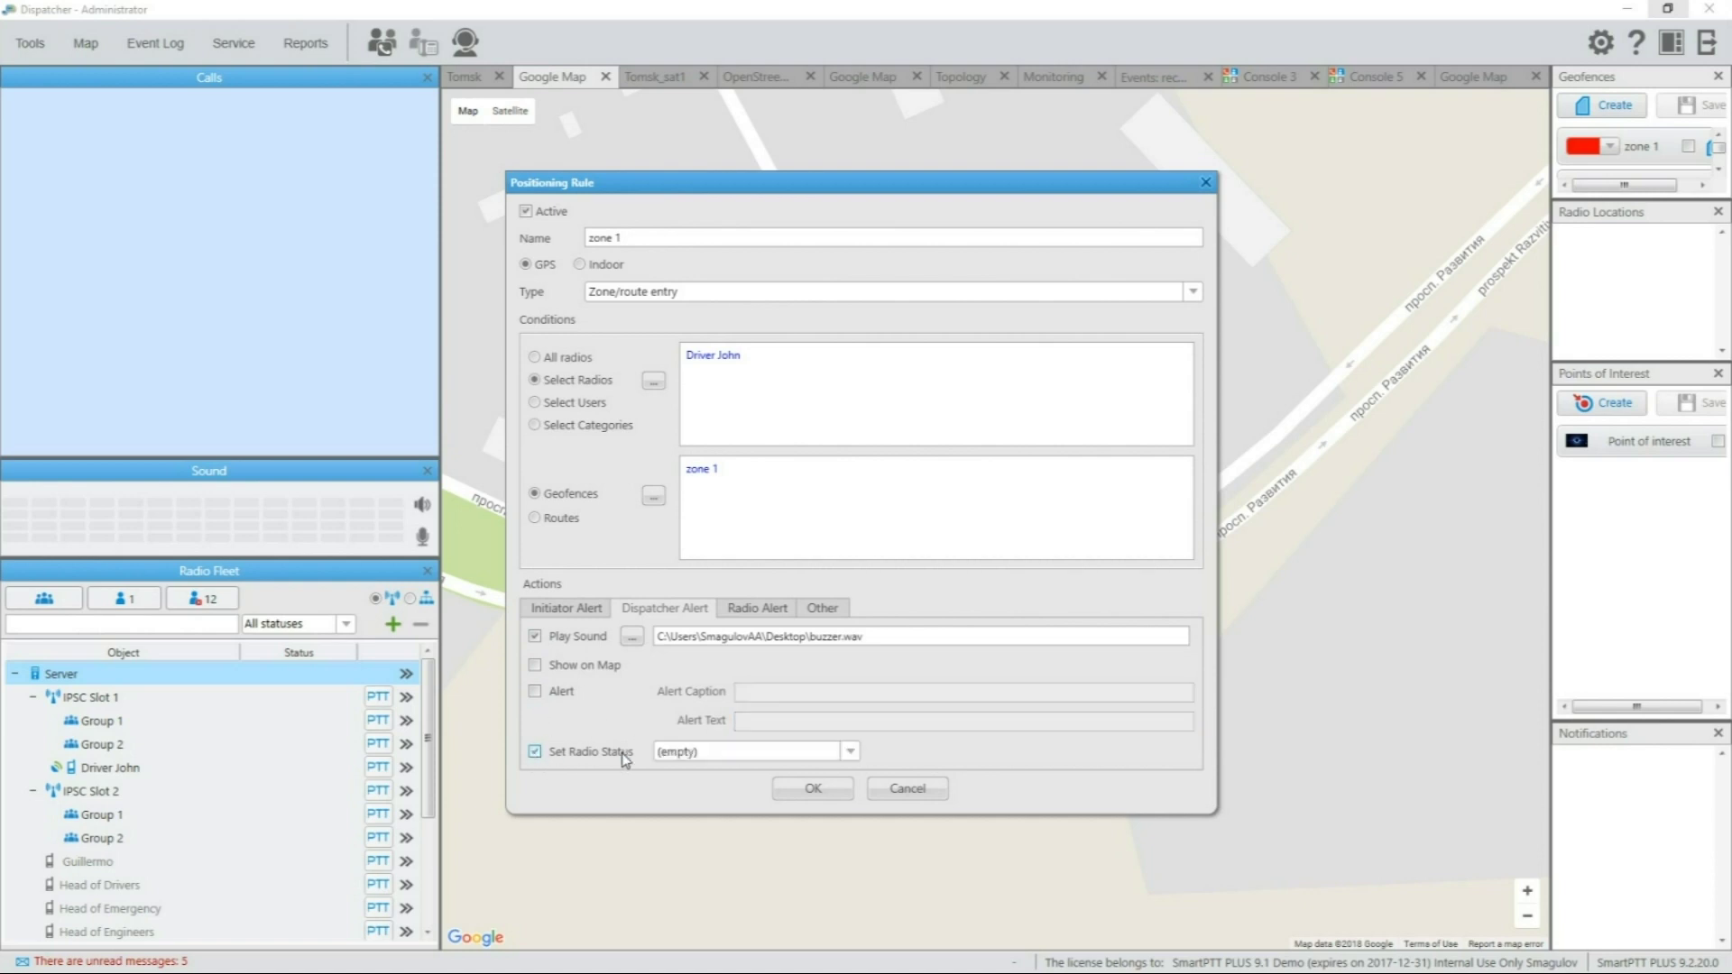
pyautogui.click(773, 751)
pyautogui.click(701, 794)
pyautogui.click(812, 789)
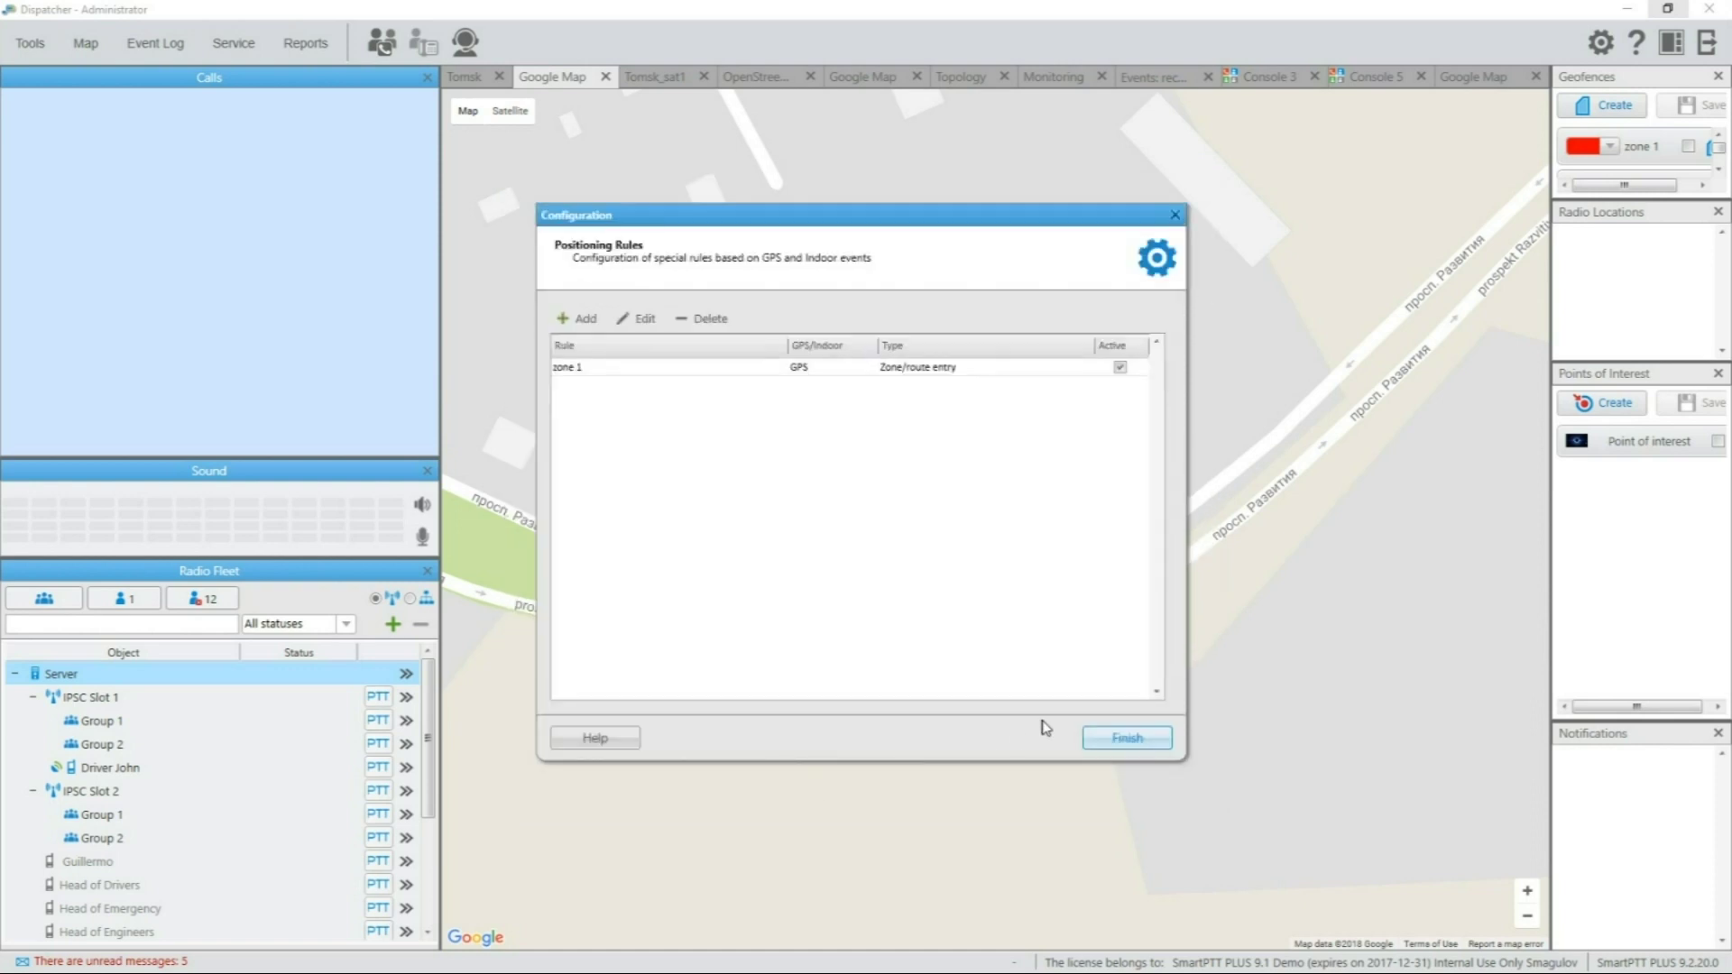
pyautogui.click(1113, 737)
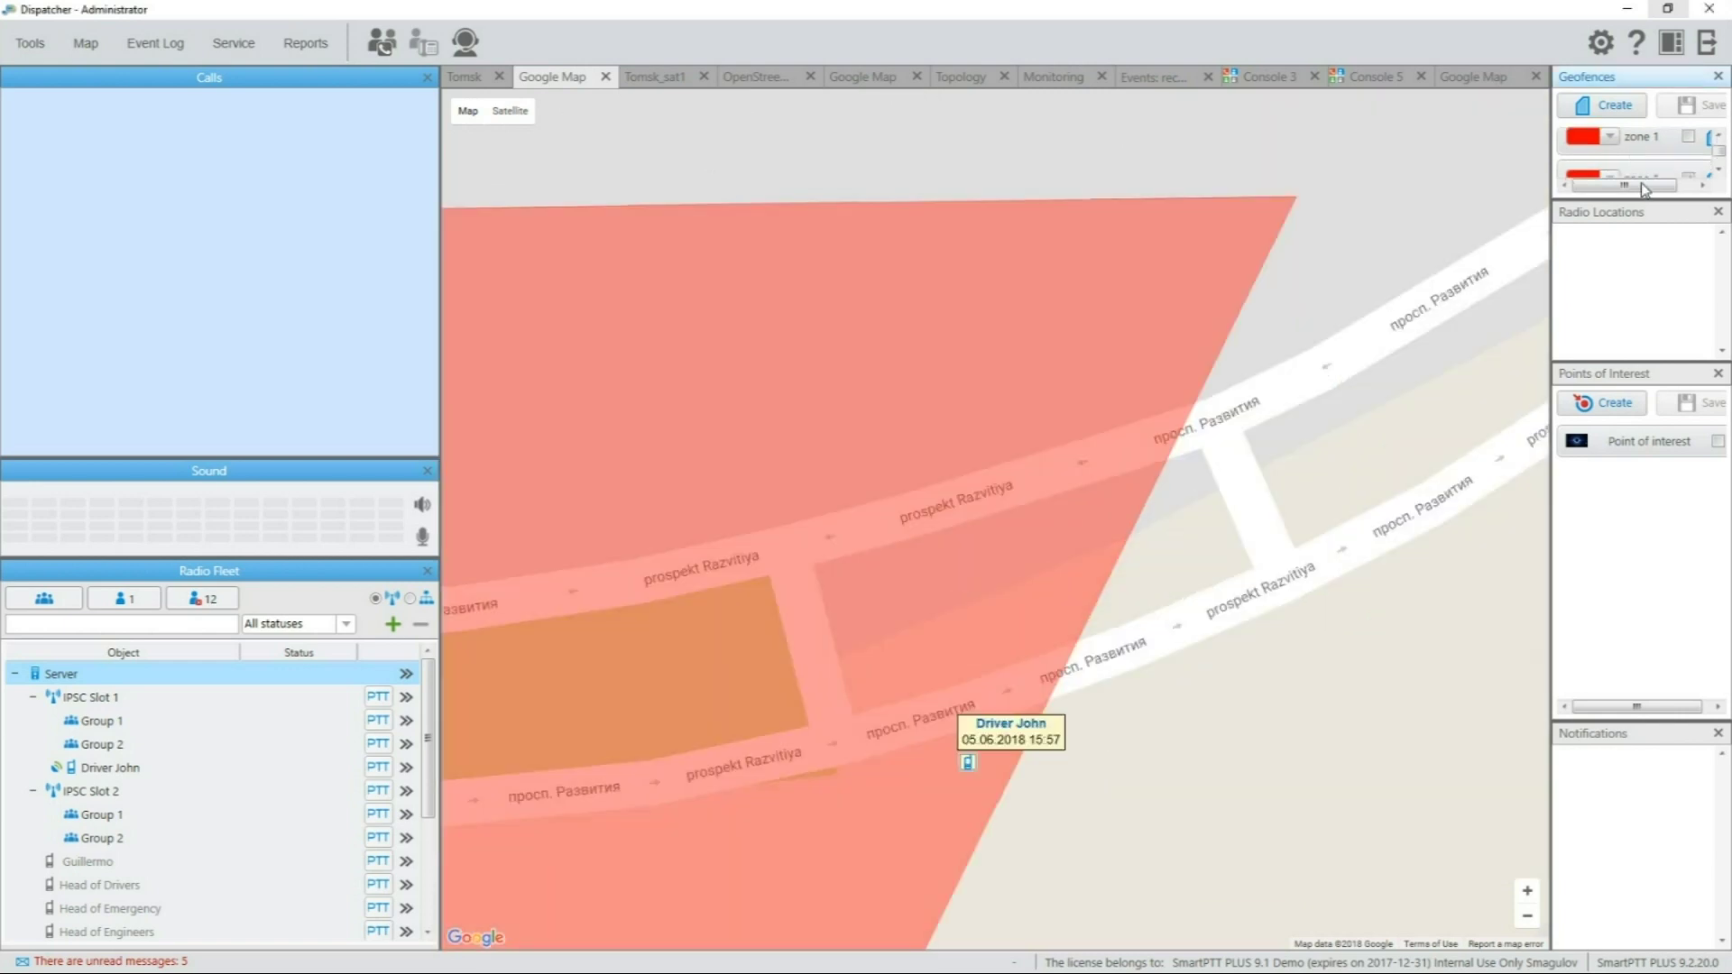
# Open zone 1 for editing, adjust the map around it, and save the geofence
pyautogui.click(1707, 172)
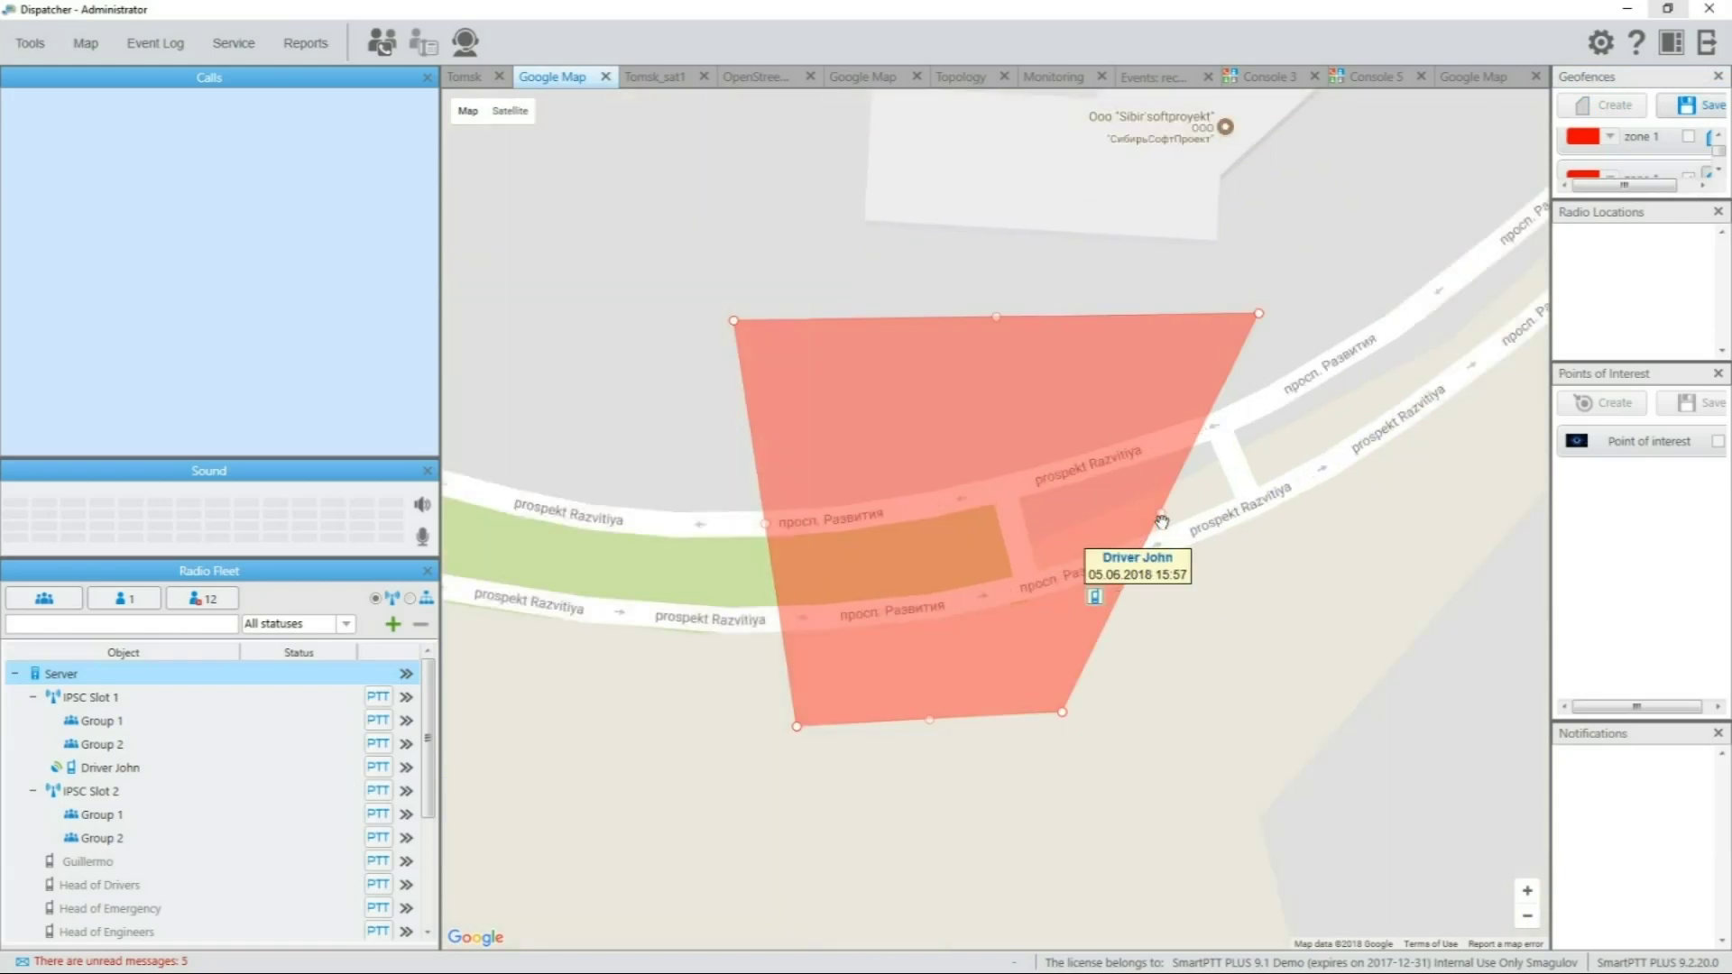
pyautogui.moveTo(1158, 519); pyautogui.dragTo(1039, 511)
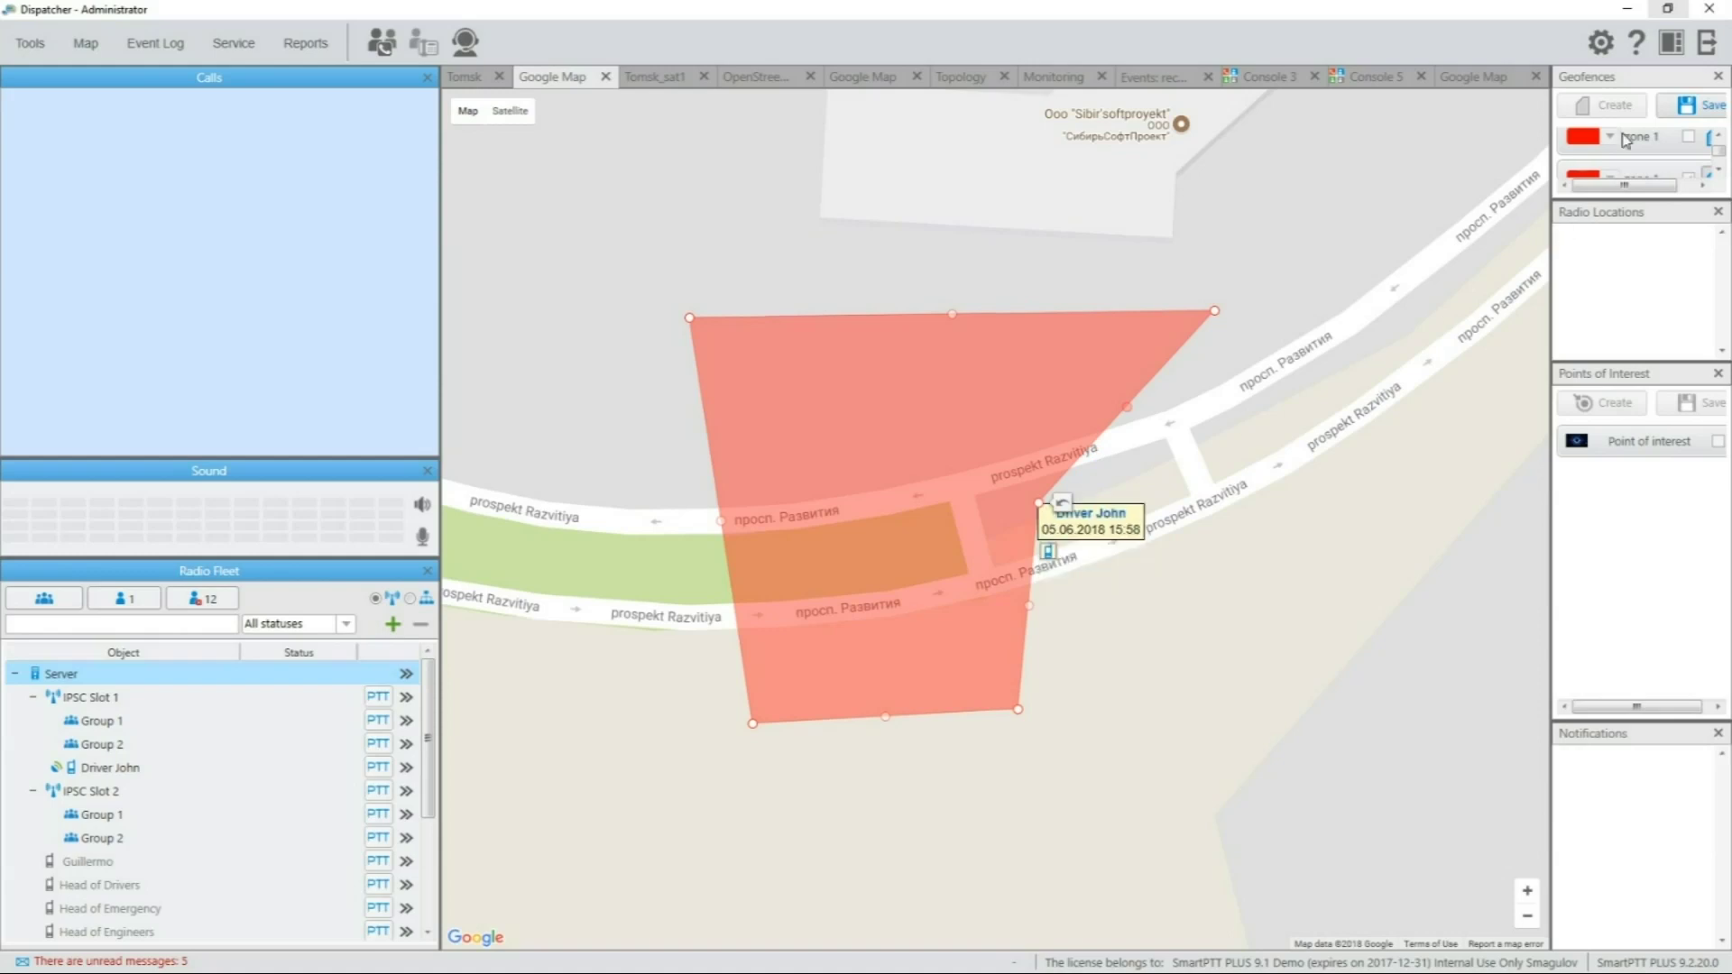
pyautogui.click(1683, 108)
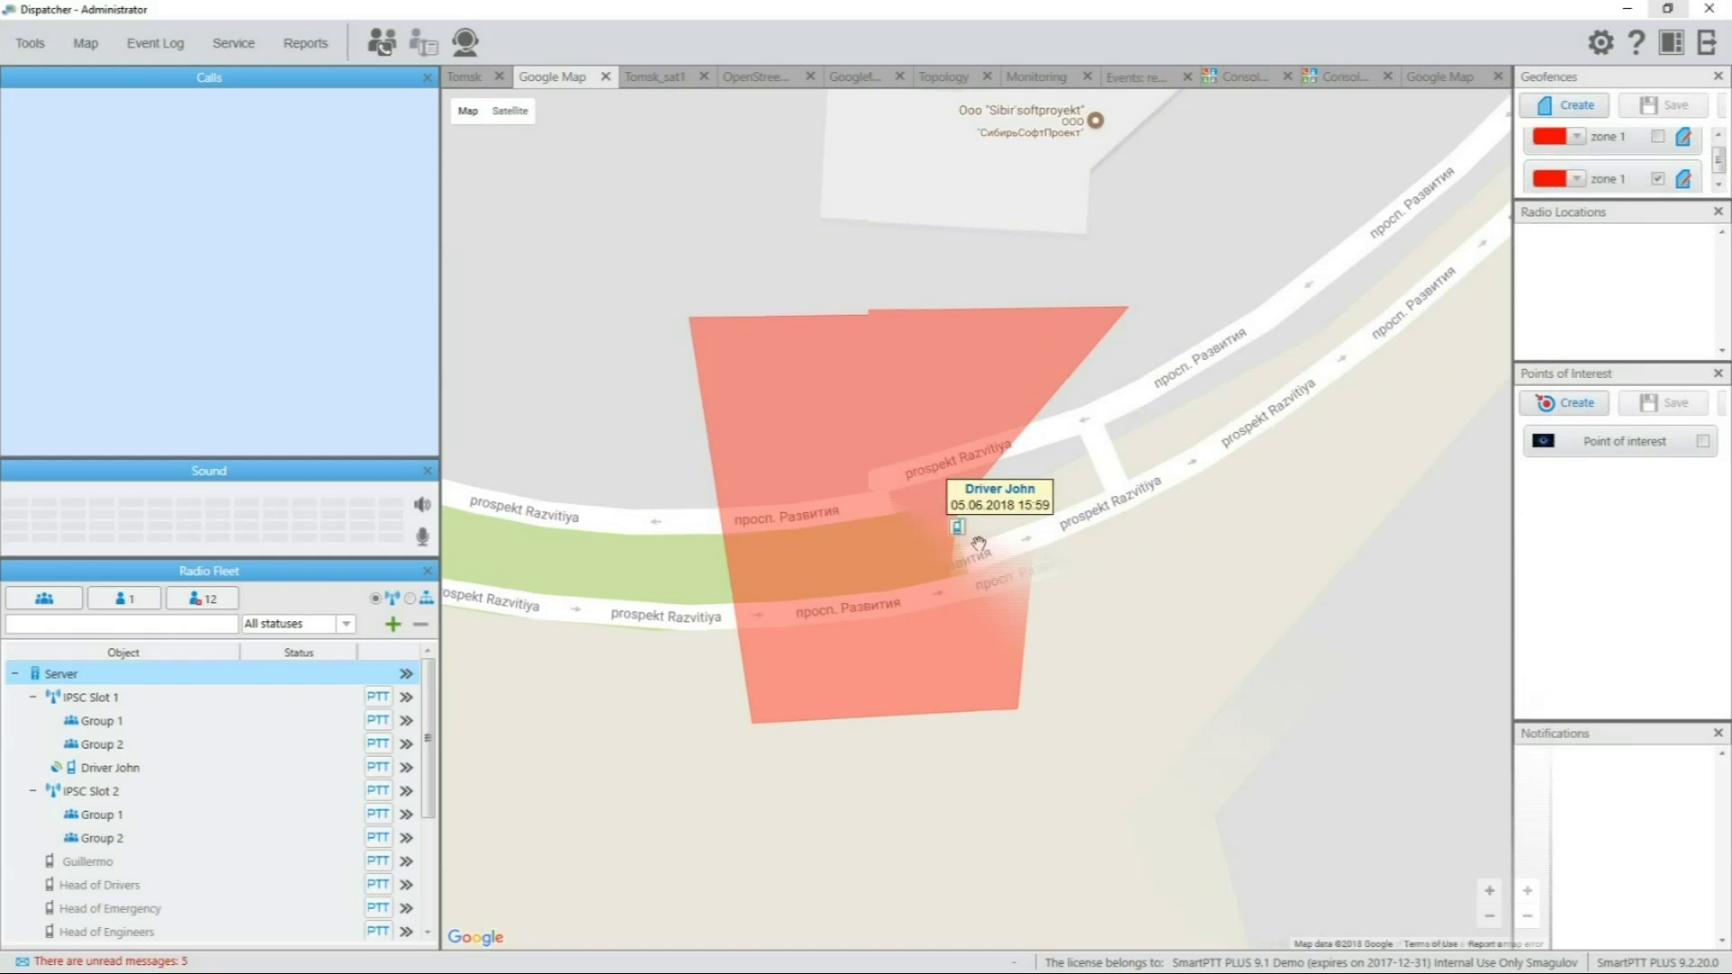
pyautogui.moveTo(1064, 547); pyautogui.dragTo(978, 544)
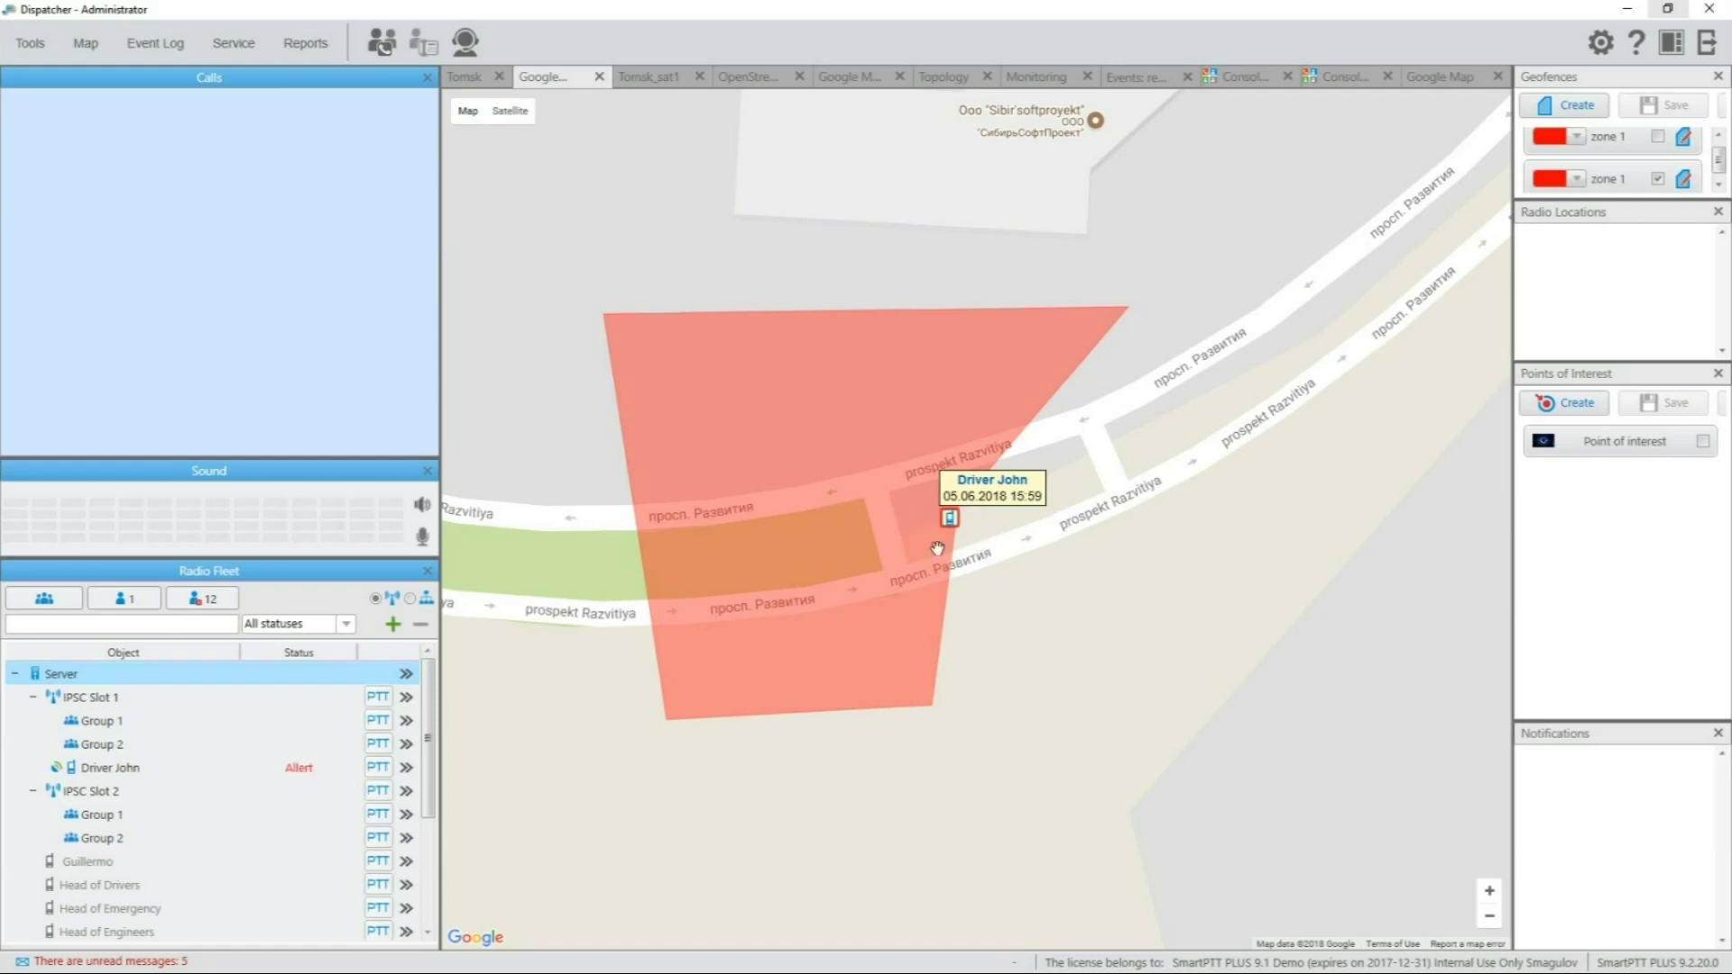
# Set Driver John's radio status to (empty) in Radio Properties and save
pyautogui.click(304, 771)
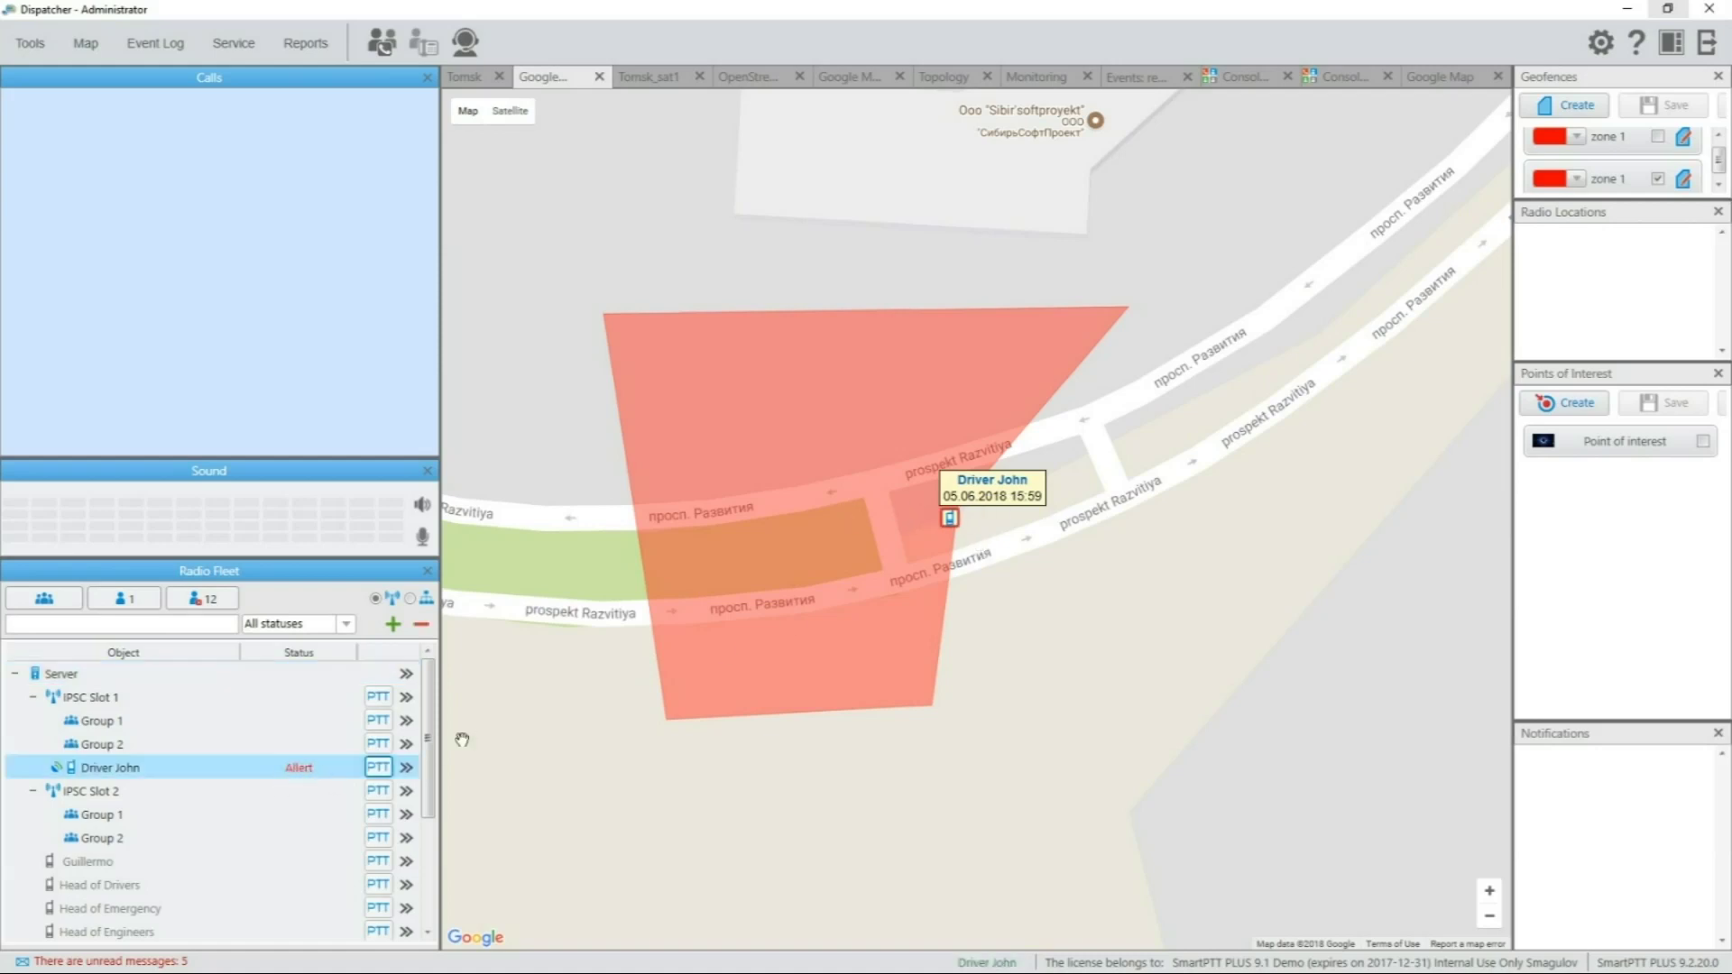
pyautogui.doubleClick(270, 773)
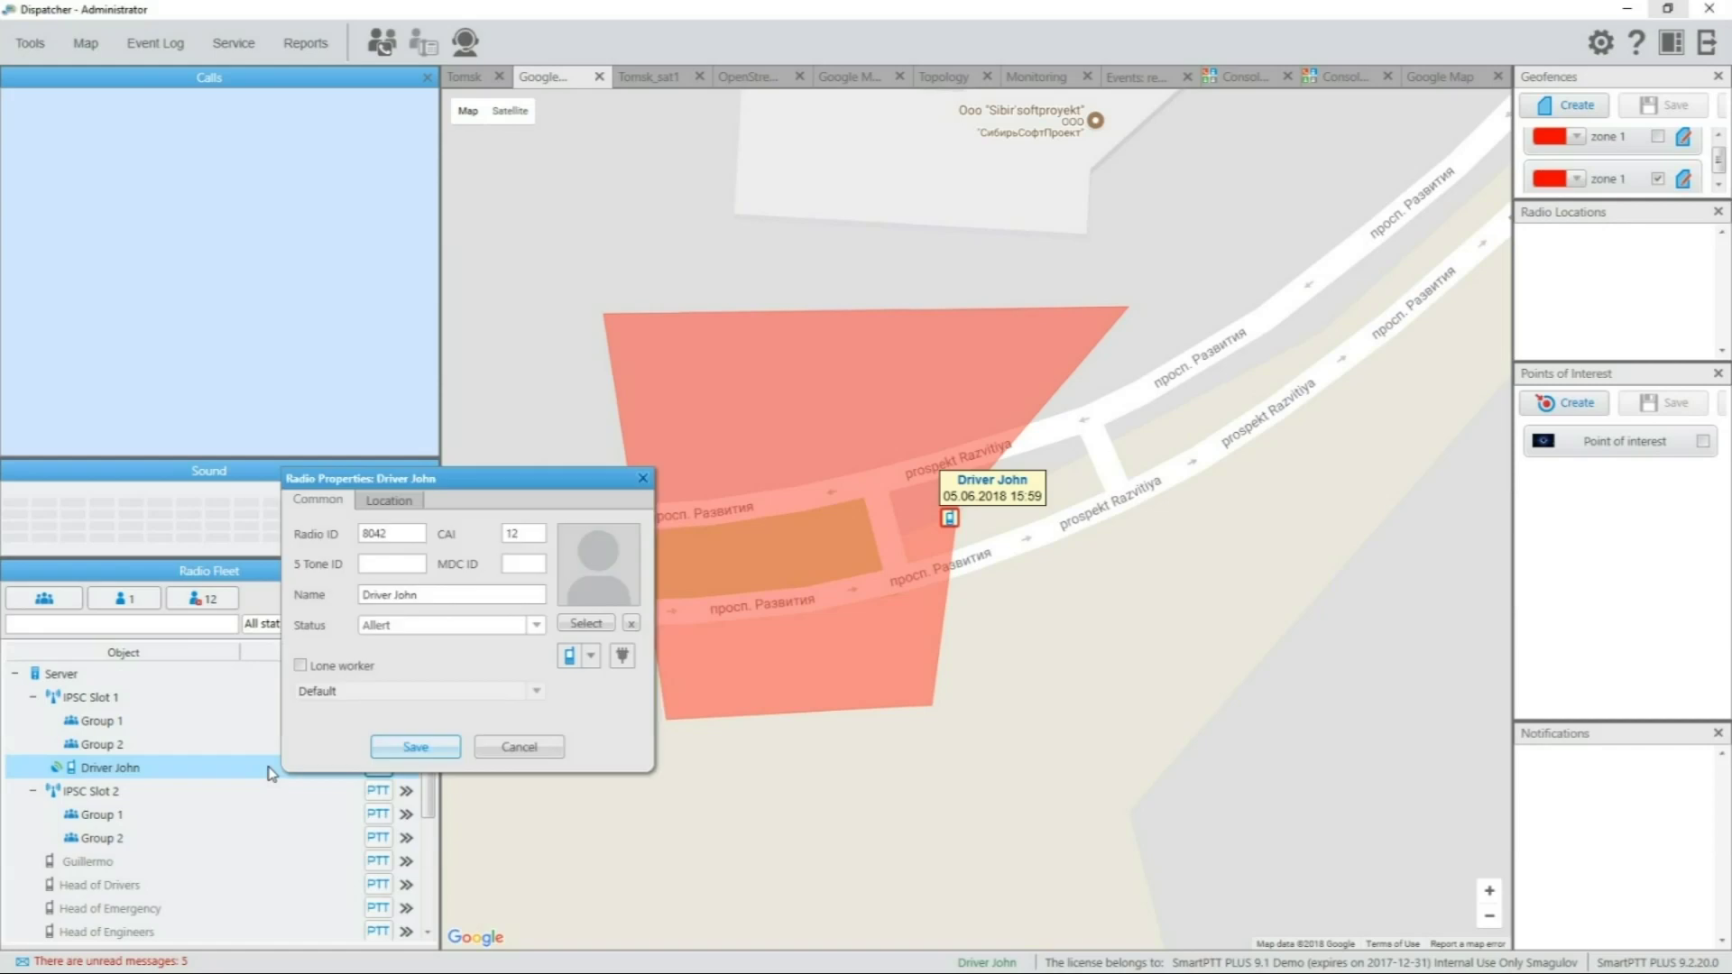
pyautogui.click(411, 627)
pyautogui.click(406, 643)
pyautogui.click(396, 747)
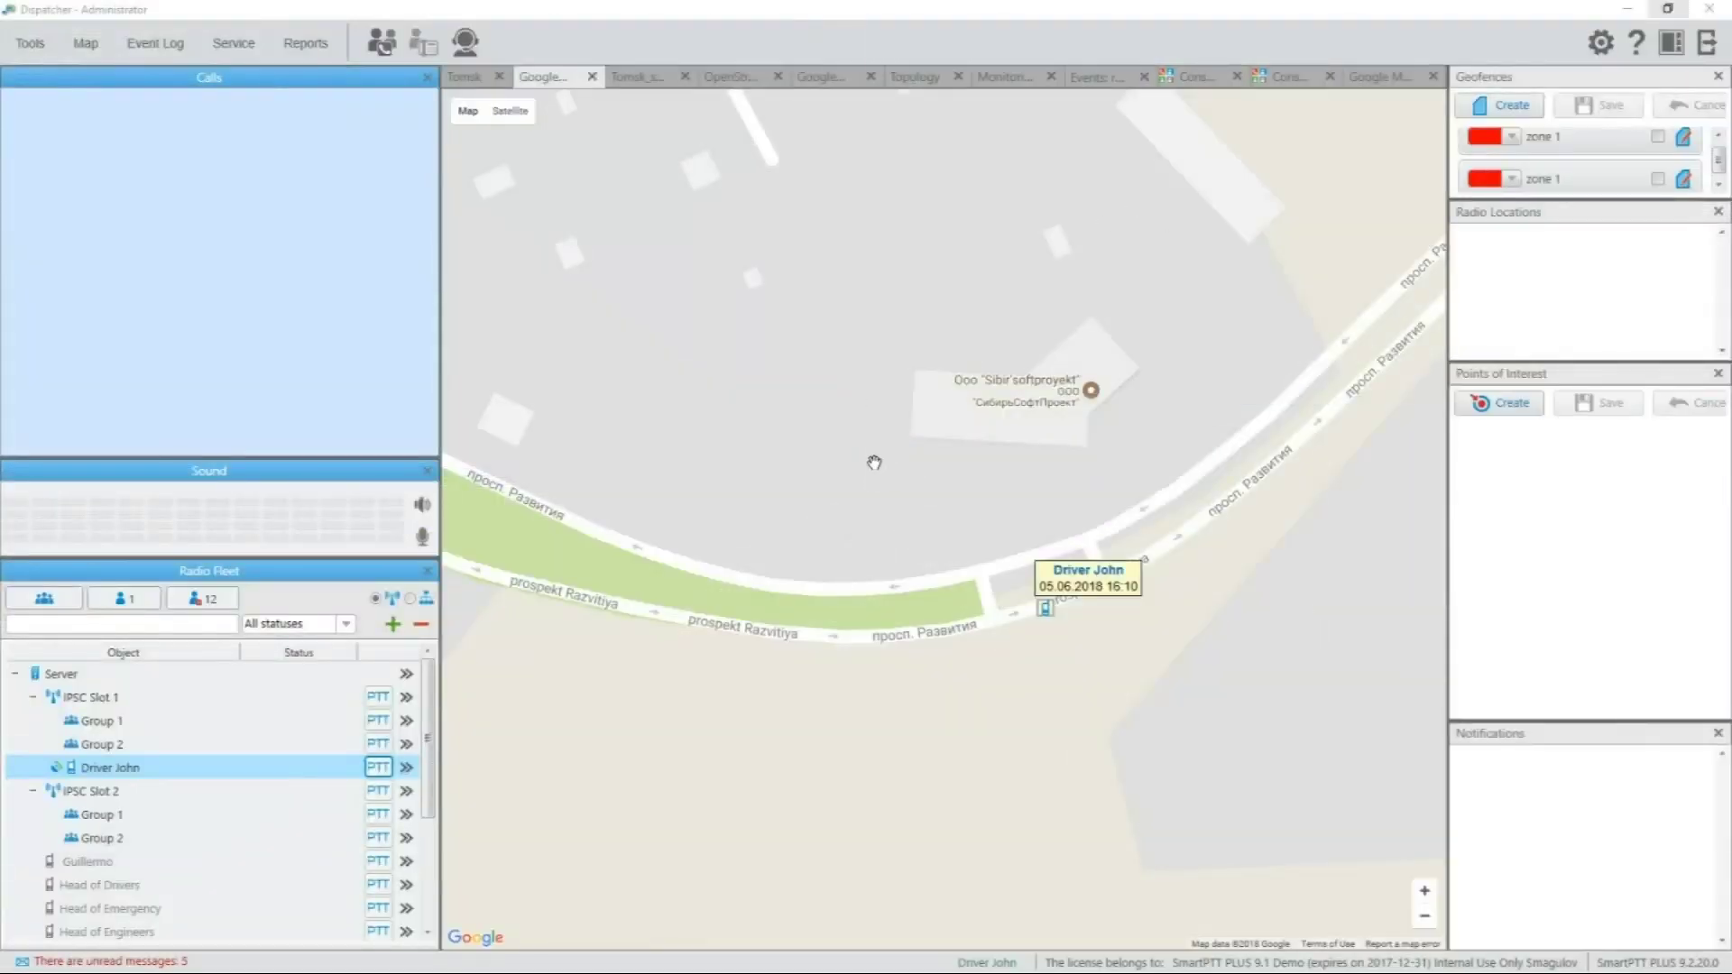
# Create a point of interest with a space image beside the Sibir softproyekt building and save it
pyautogui.moveTo(903, 465); pyautogui.dragTo(983, 487)
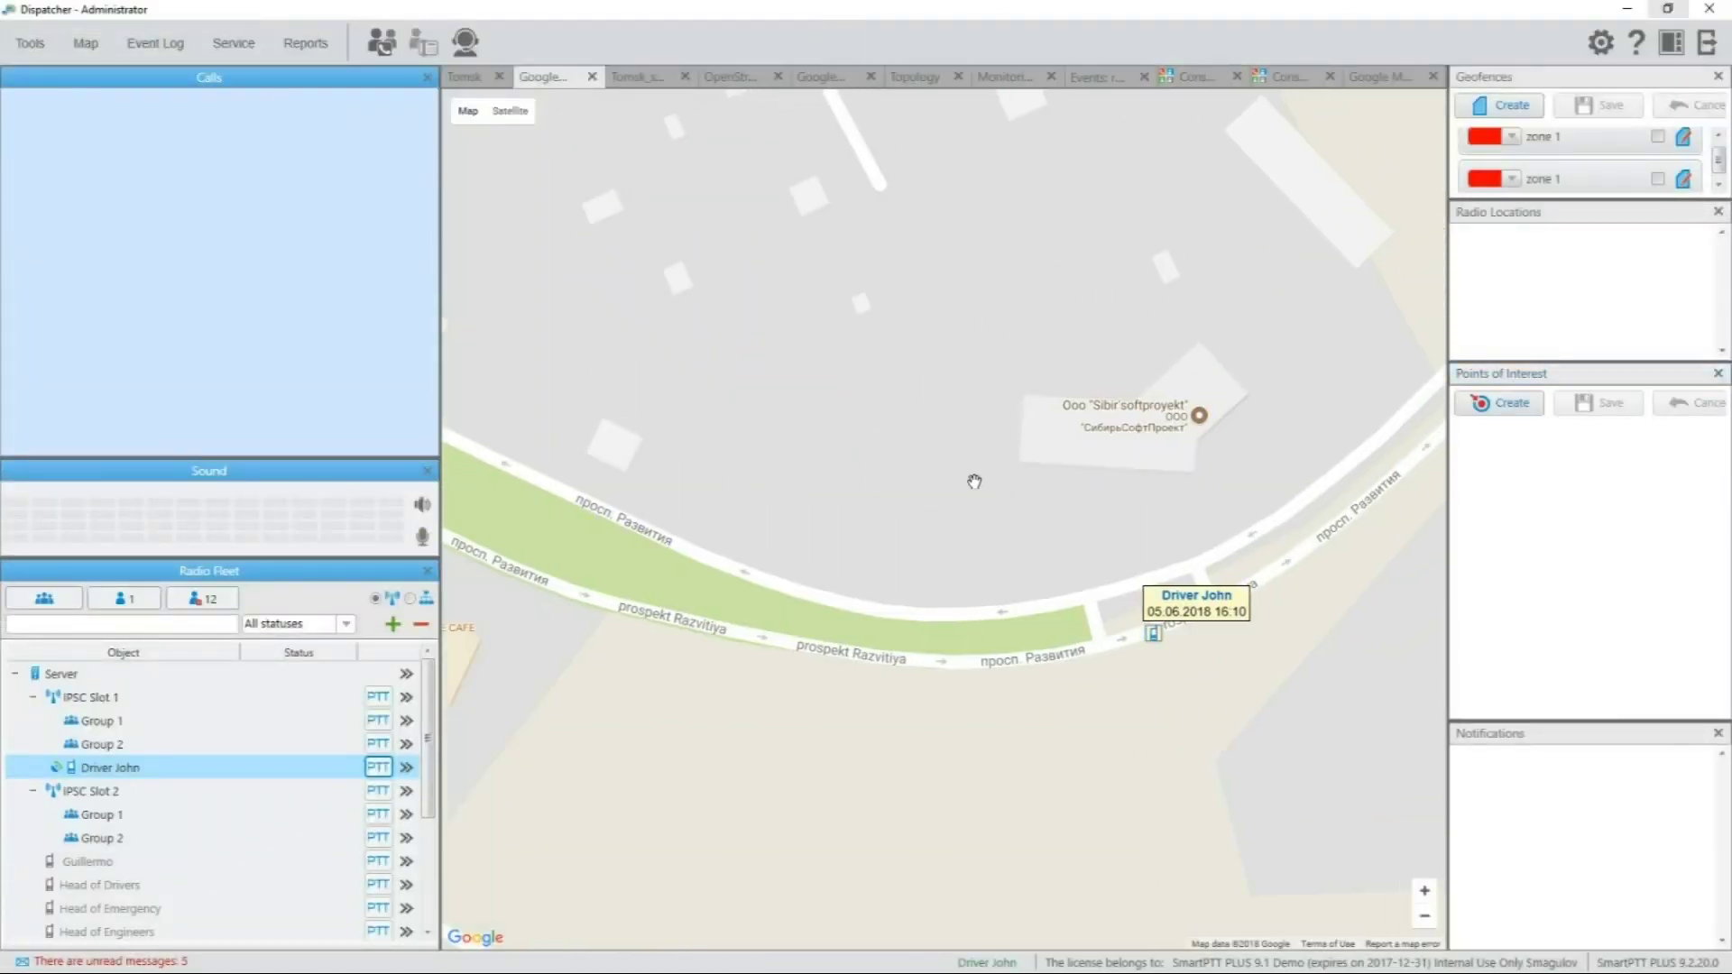
pyautogui.scroll(-1, 978, 478)
pyautogui.scroll(1, 1077, 484)
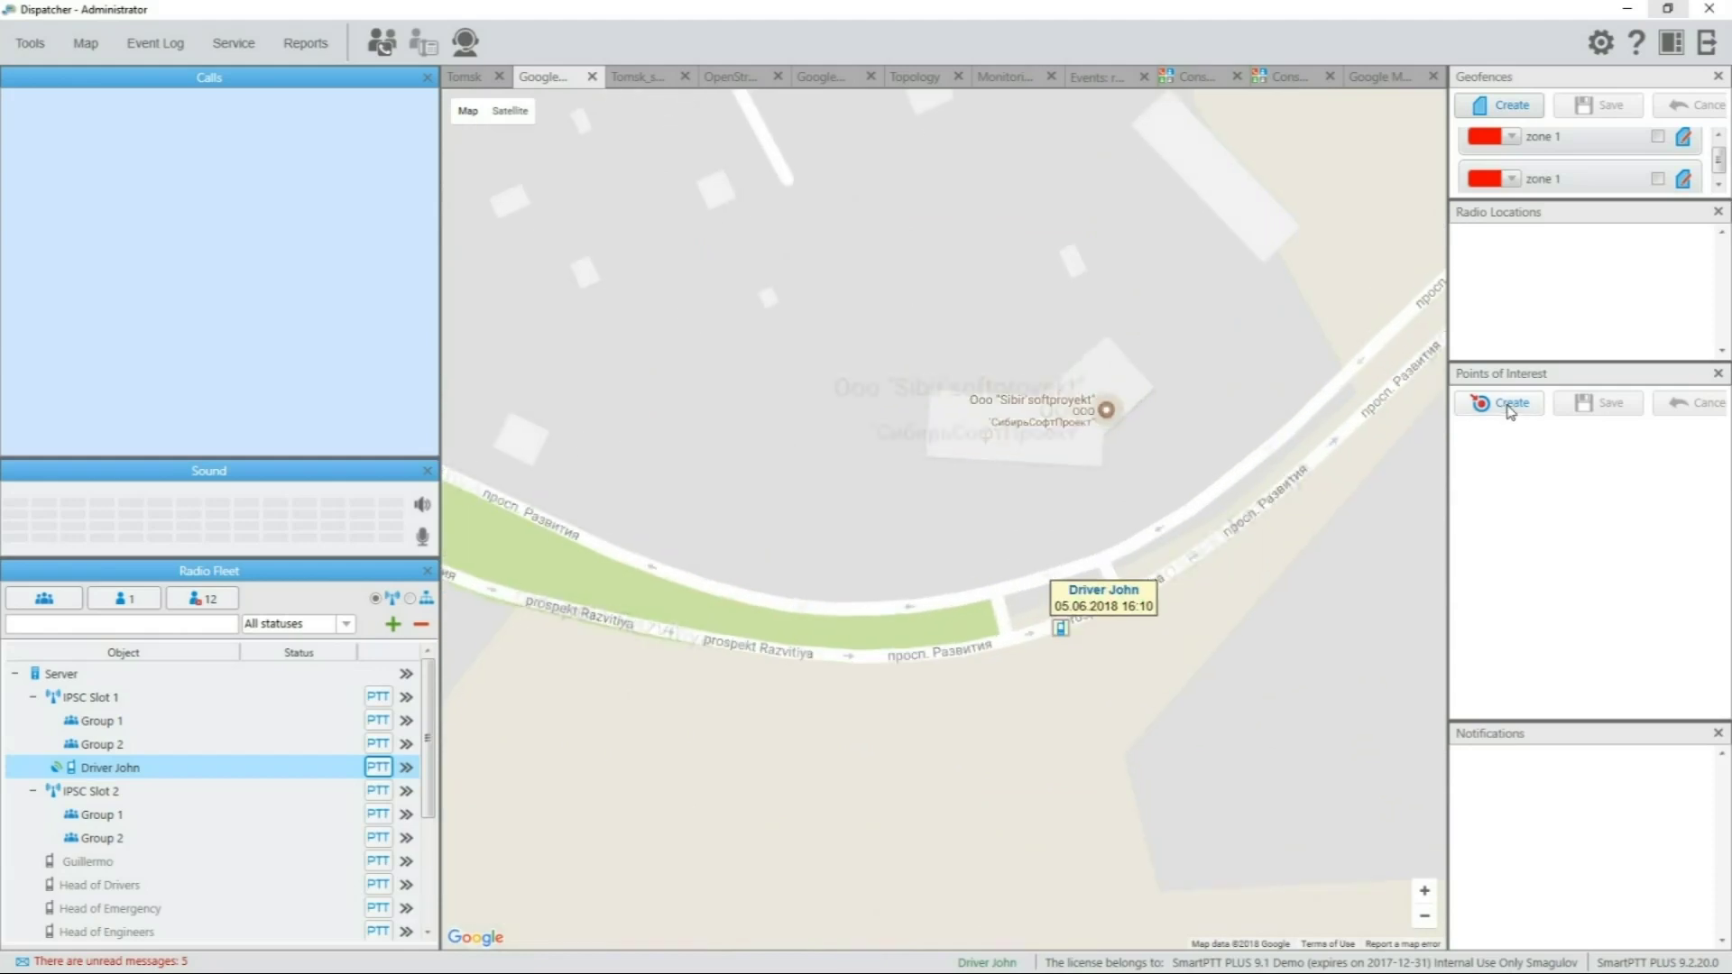
pyautogui.click(1510, 403)
pyautogui.click(1033, 488)
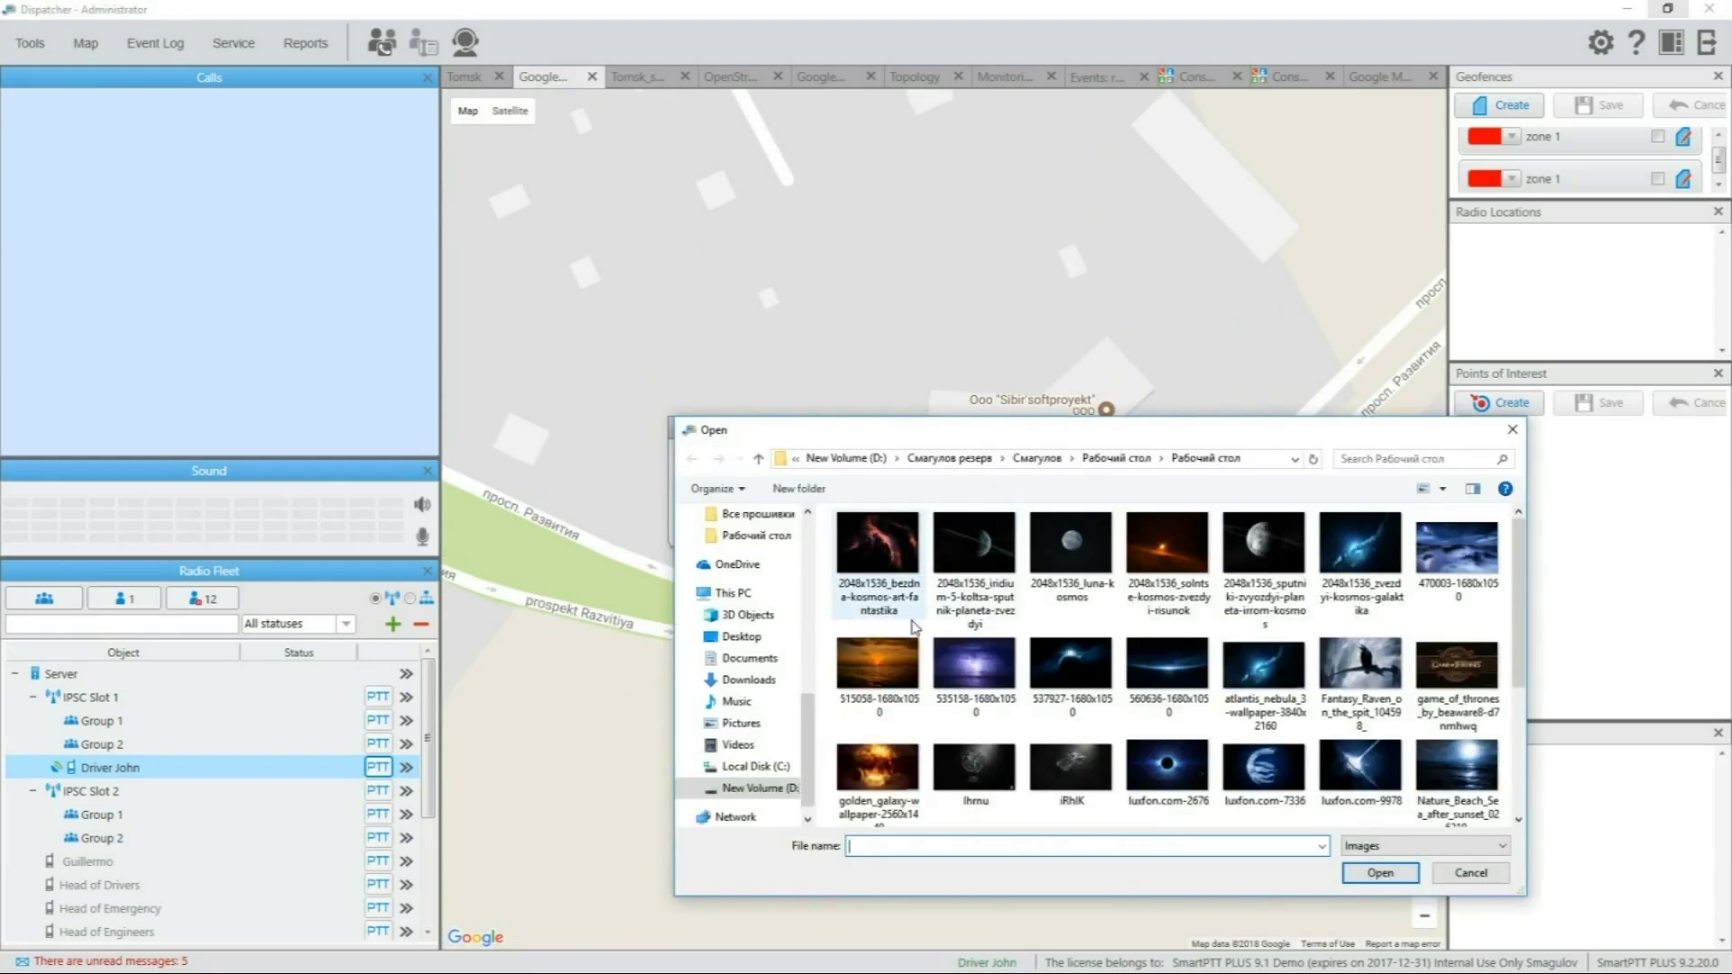
pyautogui.doubleClick(901, 663)
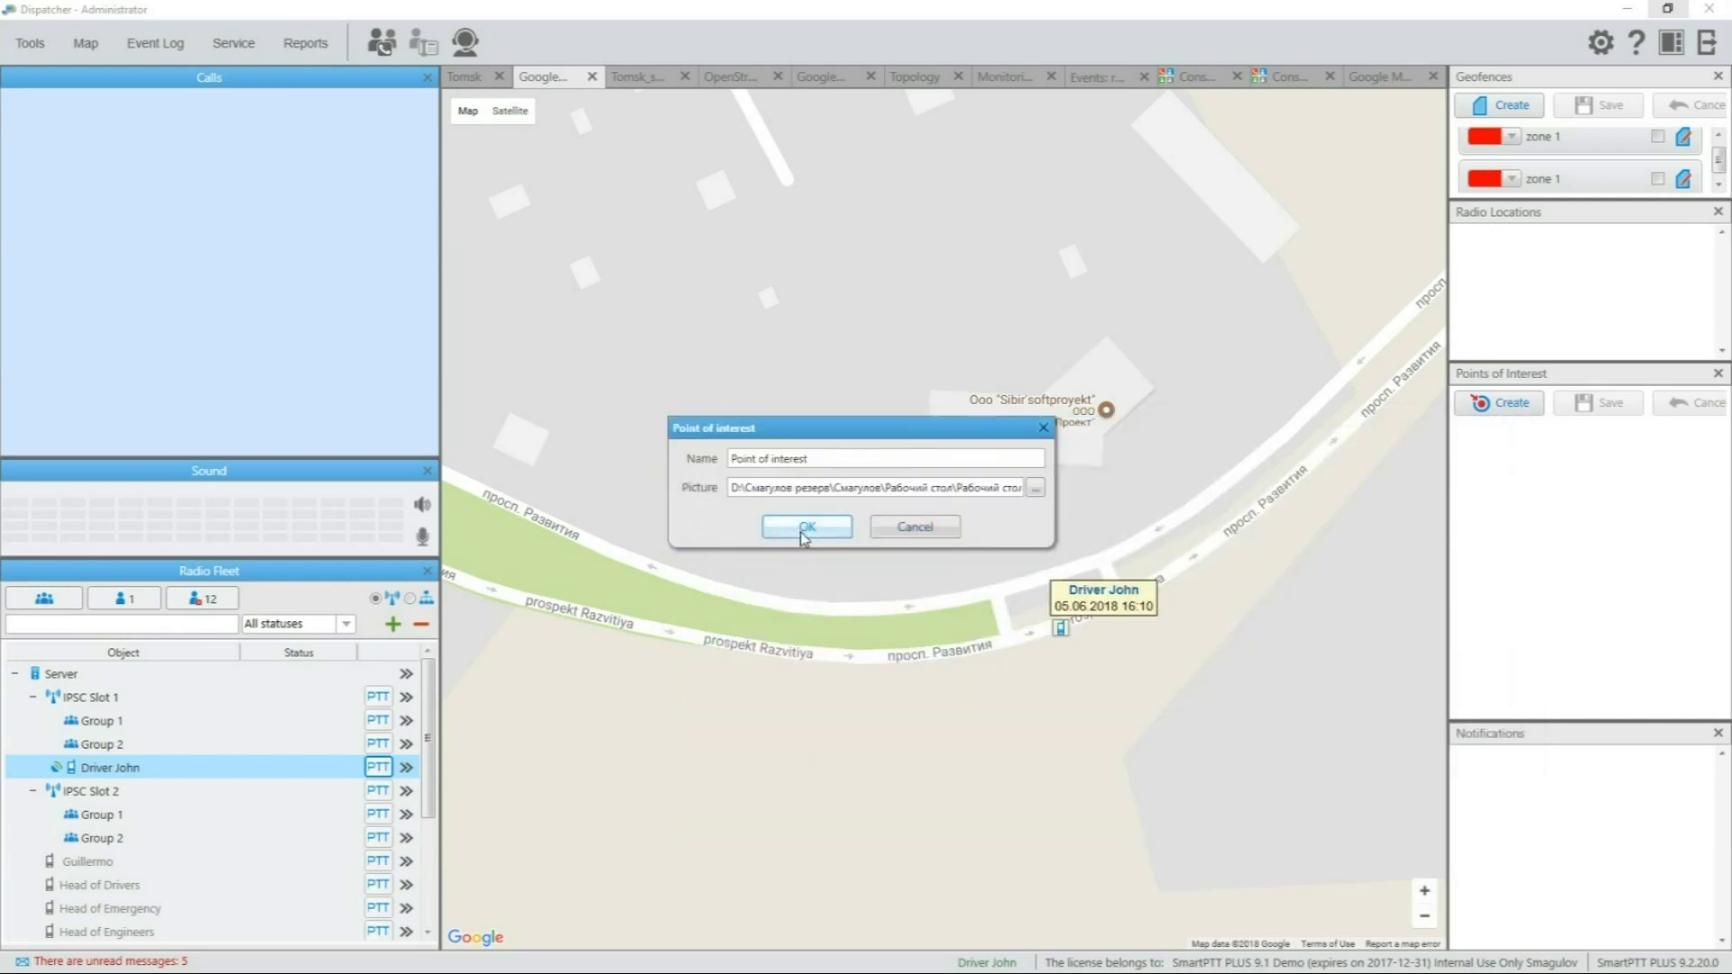
pyautogui.click(805, 534)
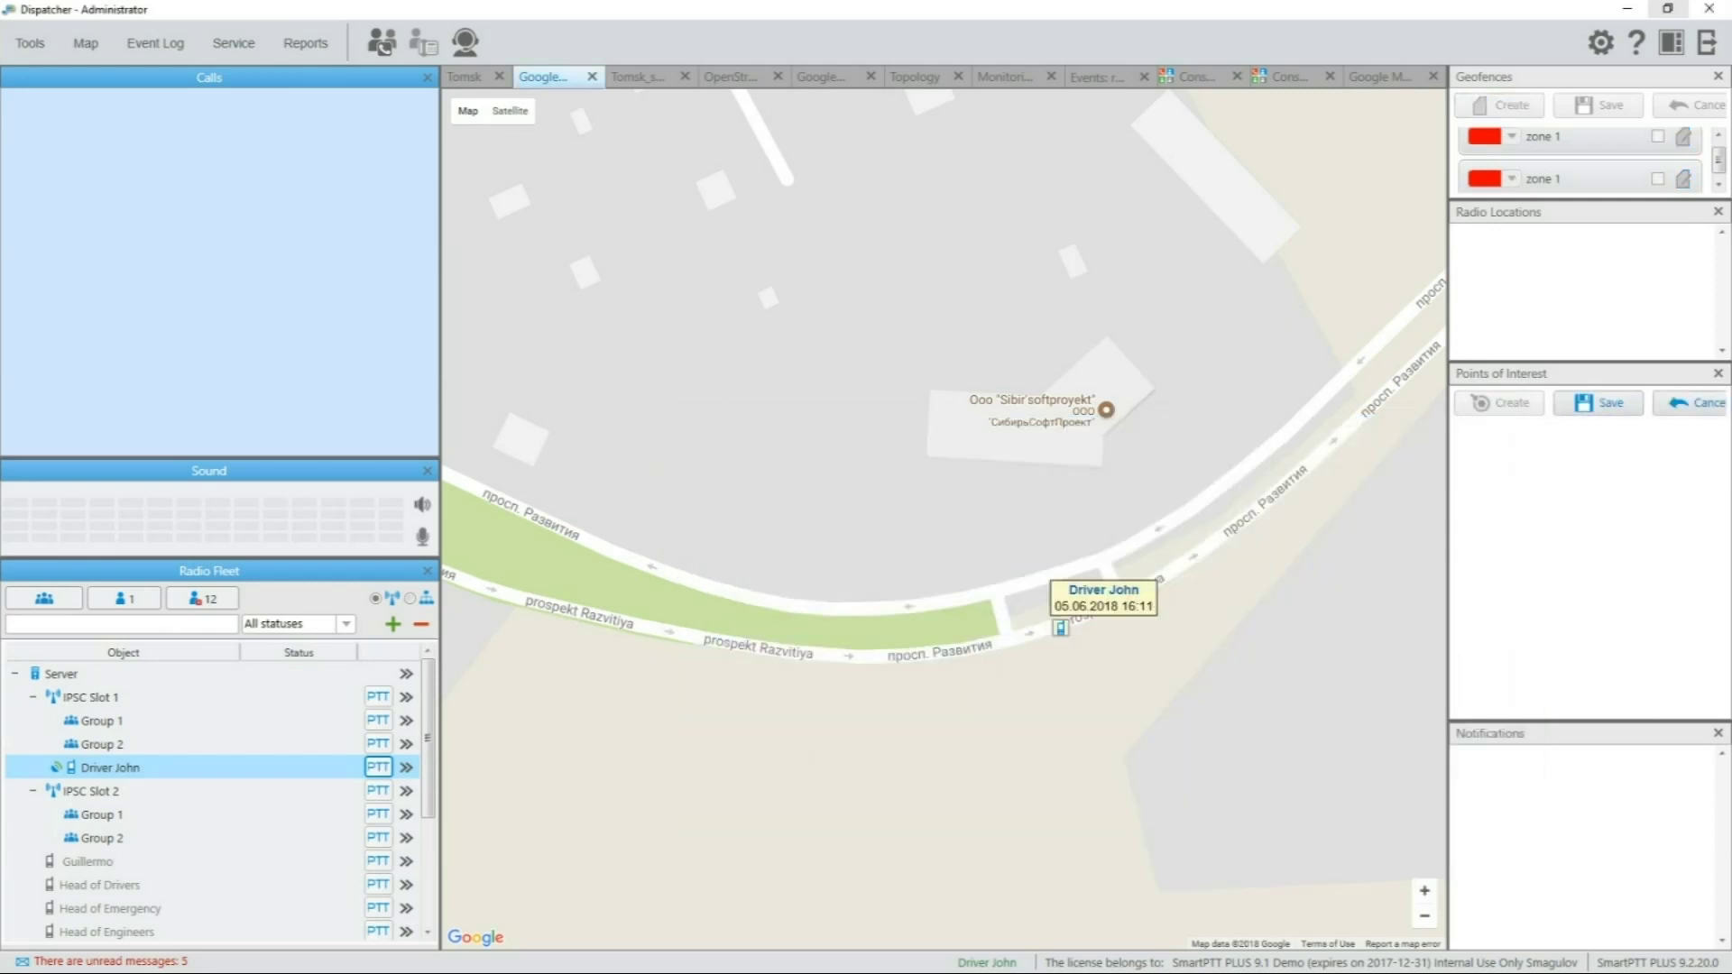
pyautogui.click(982, 492)
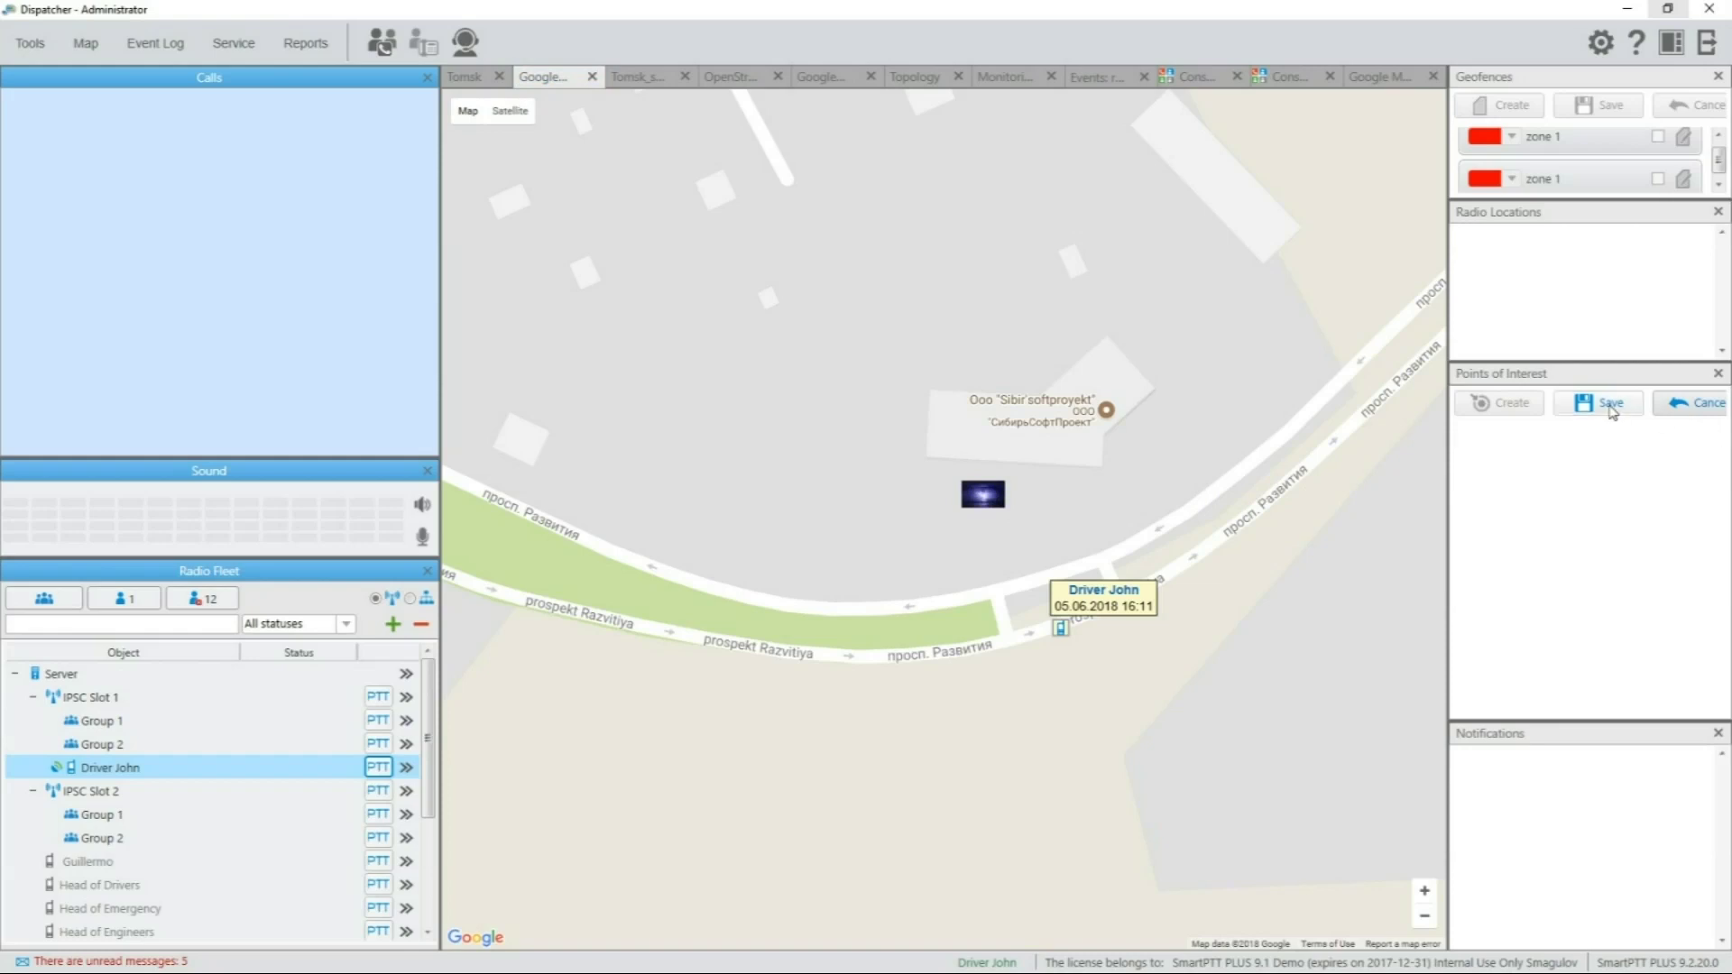
pyautogui.click(1611, 406)
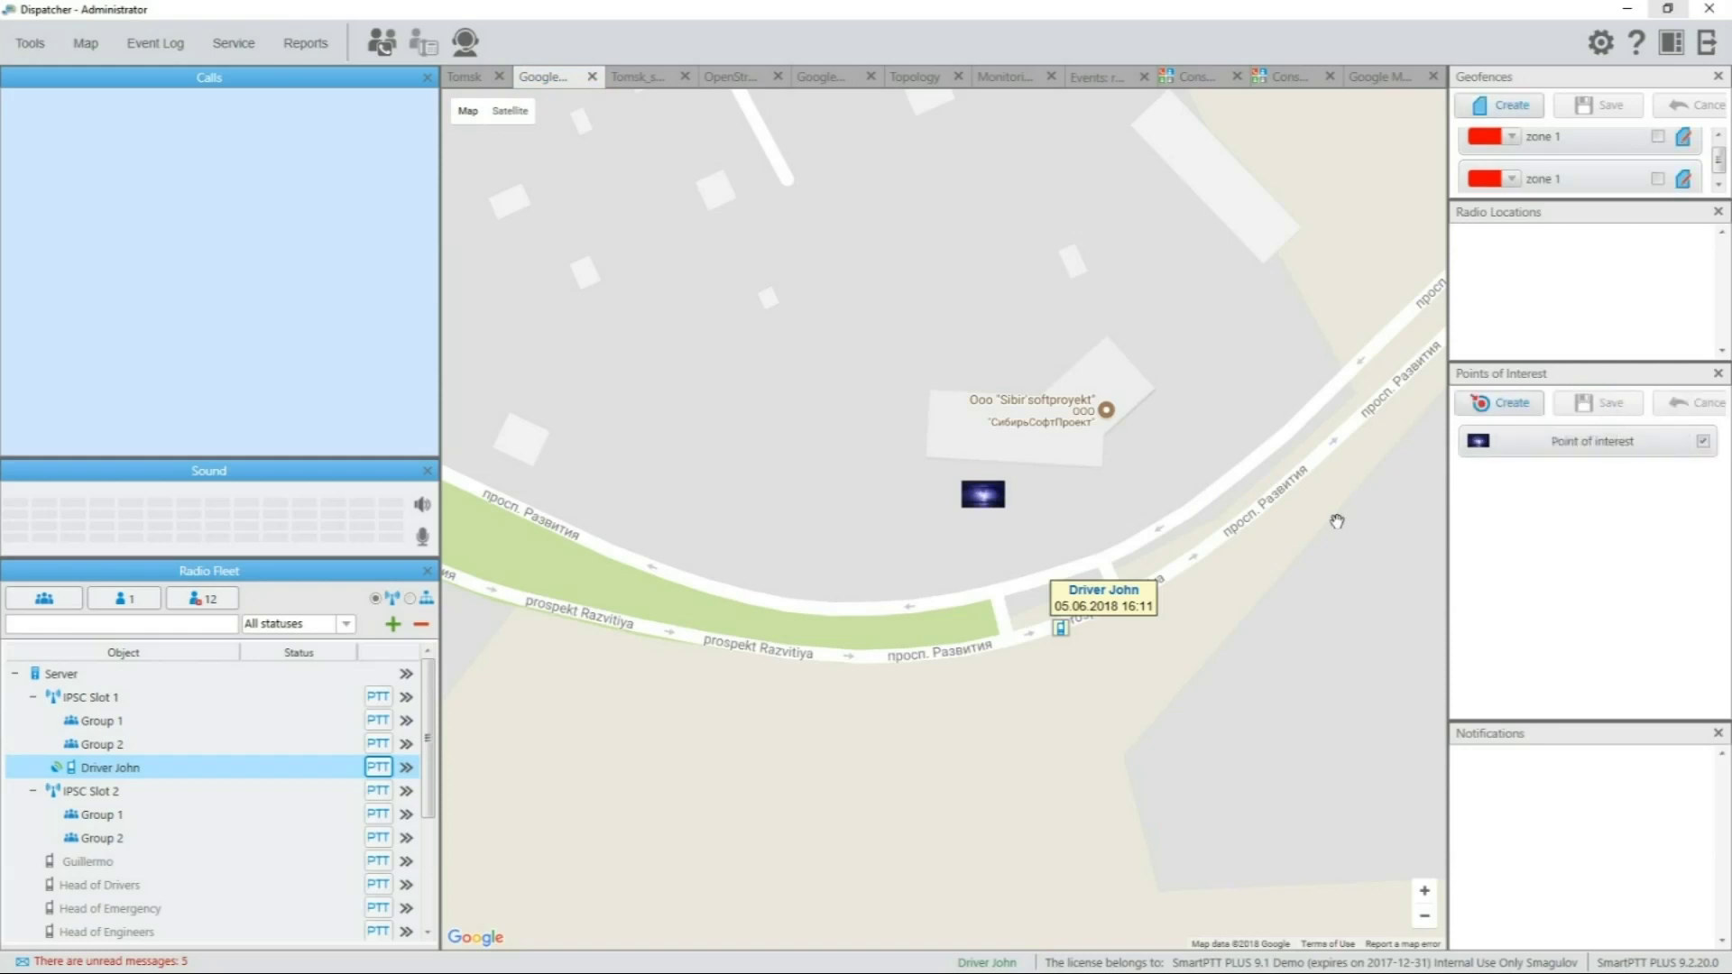
# Centre the map on the space-image point of interest beside Sibir softproyekt and zoom in close
pyautogui.scroll(-2, 1110, 500)
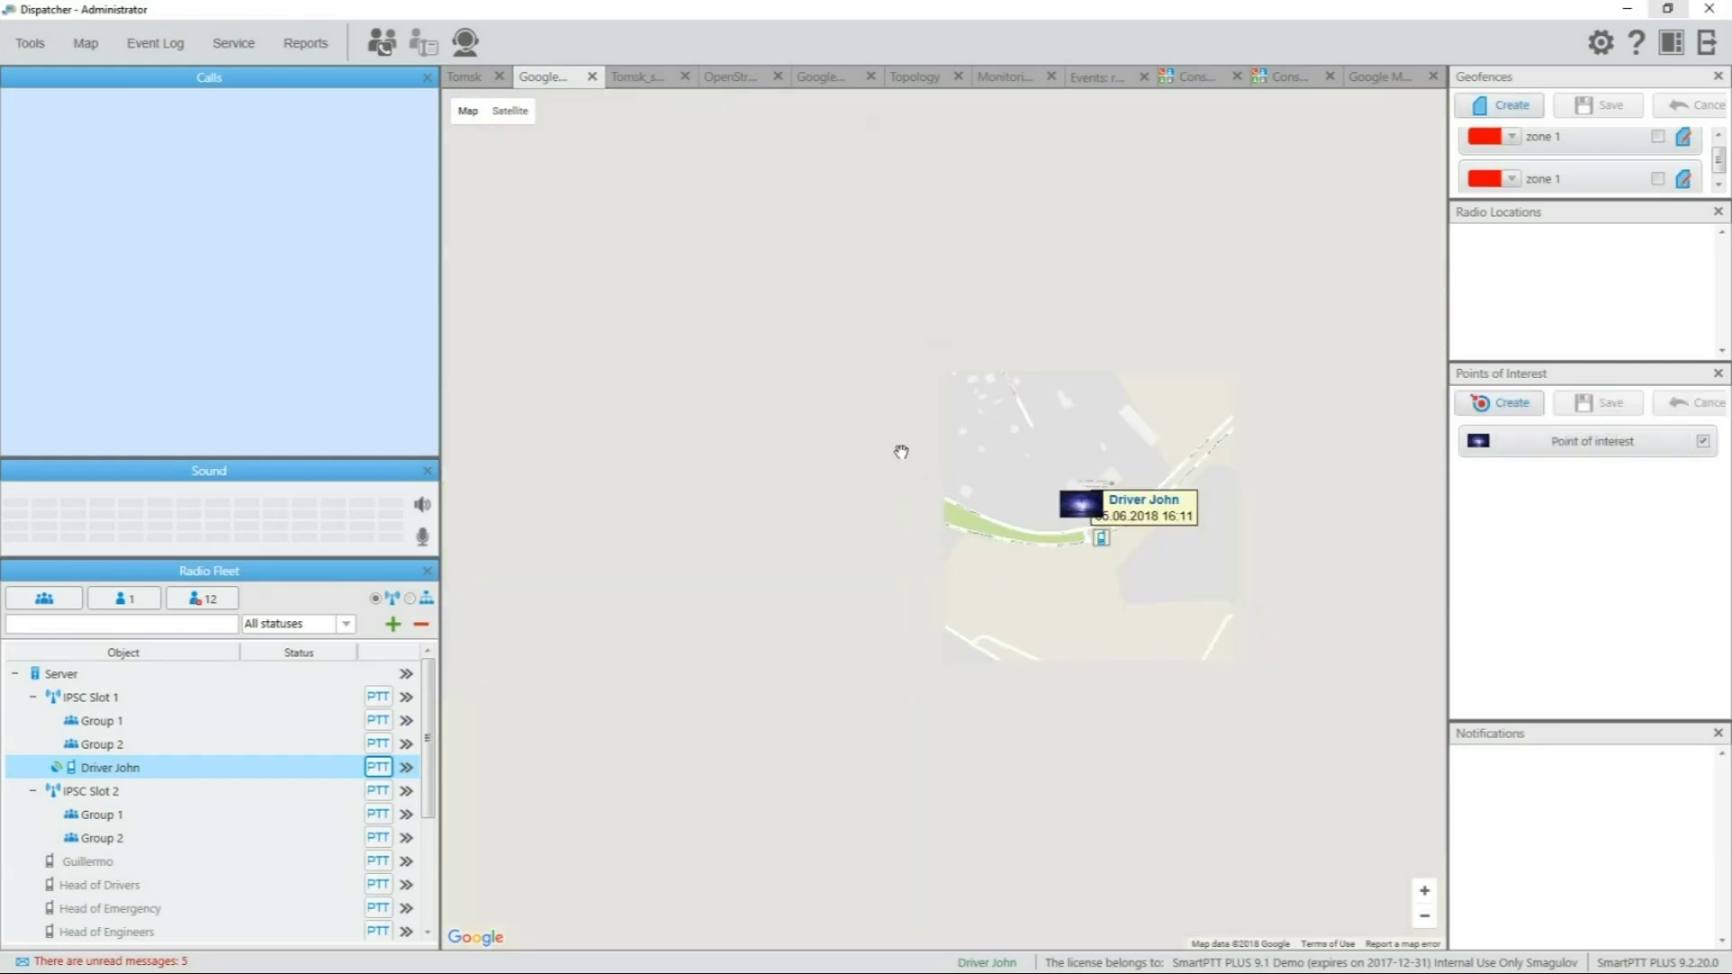
pyautogui.moveTo(901, 451); pyautogui.dragTo(936, 459)
pyautogui.moveTo(508, 390)
pyautogui.mouseDown()
pyautogui.moveTo(740, 379)
pyautogui.moveTo(826, 511)
pyautogui.mouseUp()
pyautogui.moveTo(988, 477); pyautogui.dragTo(1240, 436)
pyautogui.moveTo(1100, 464); pyautogui.dragTo(1264, 445)
pyautogui.moveTo(895, 520); pyautogui.dragTo(1163, 461)
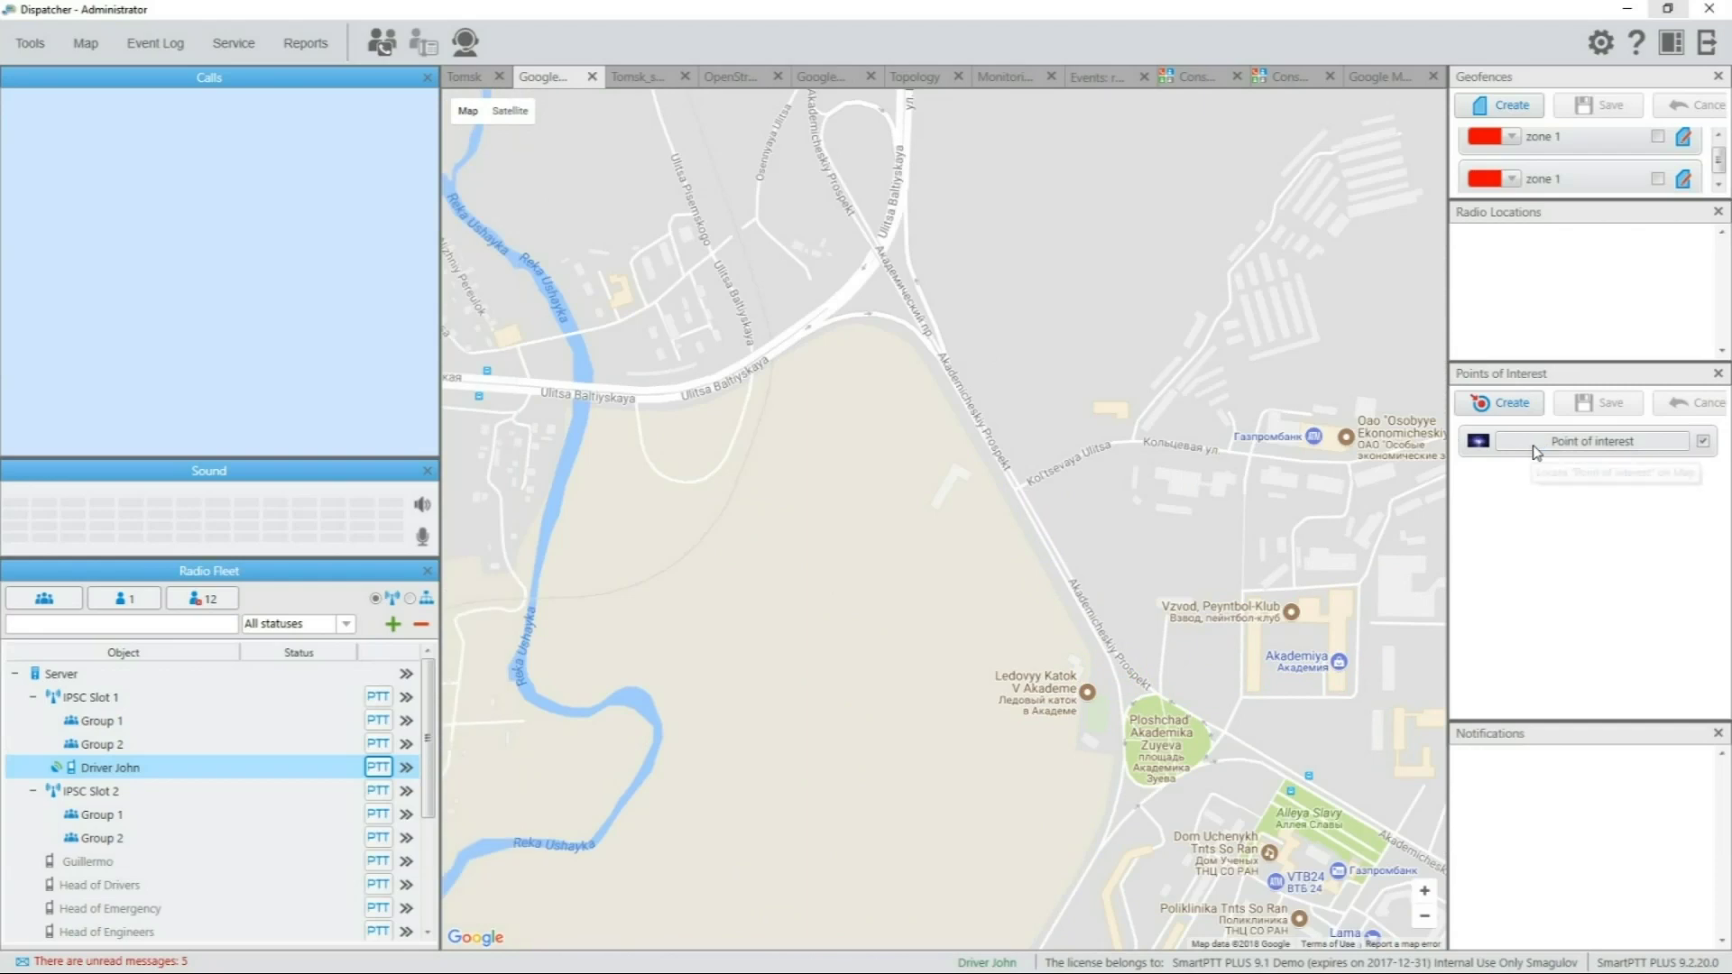
pyautogui.click(1541, 448)
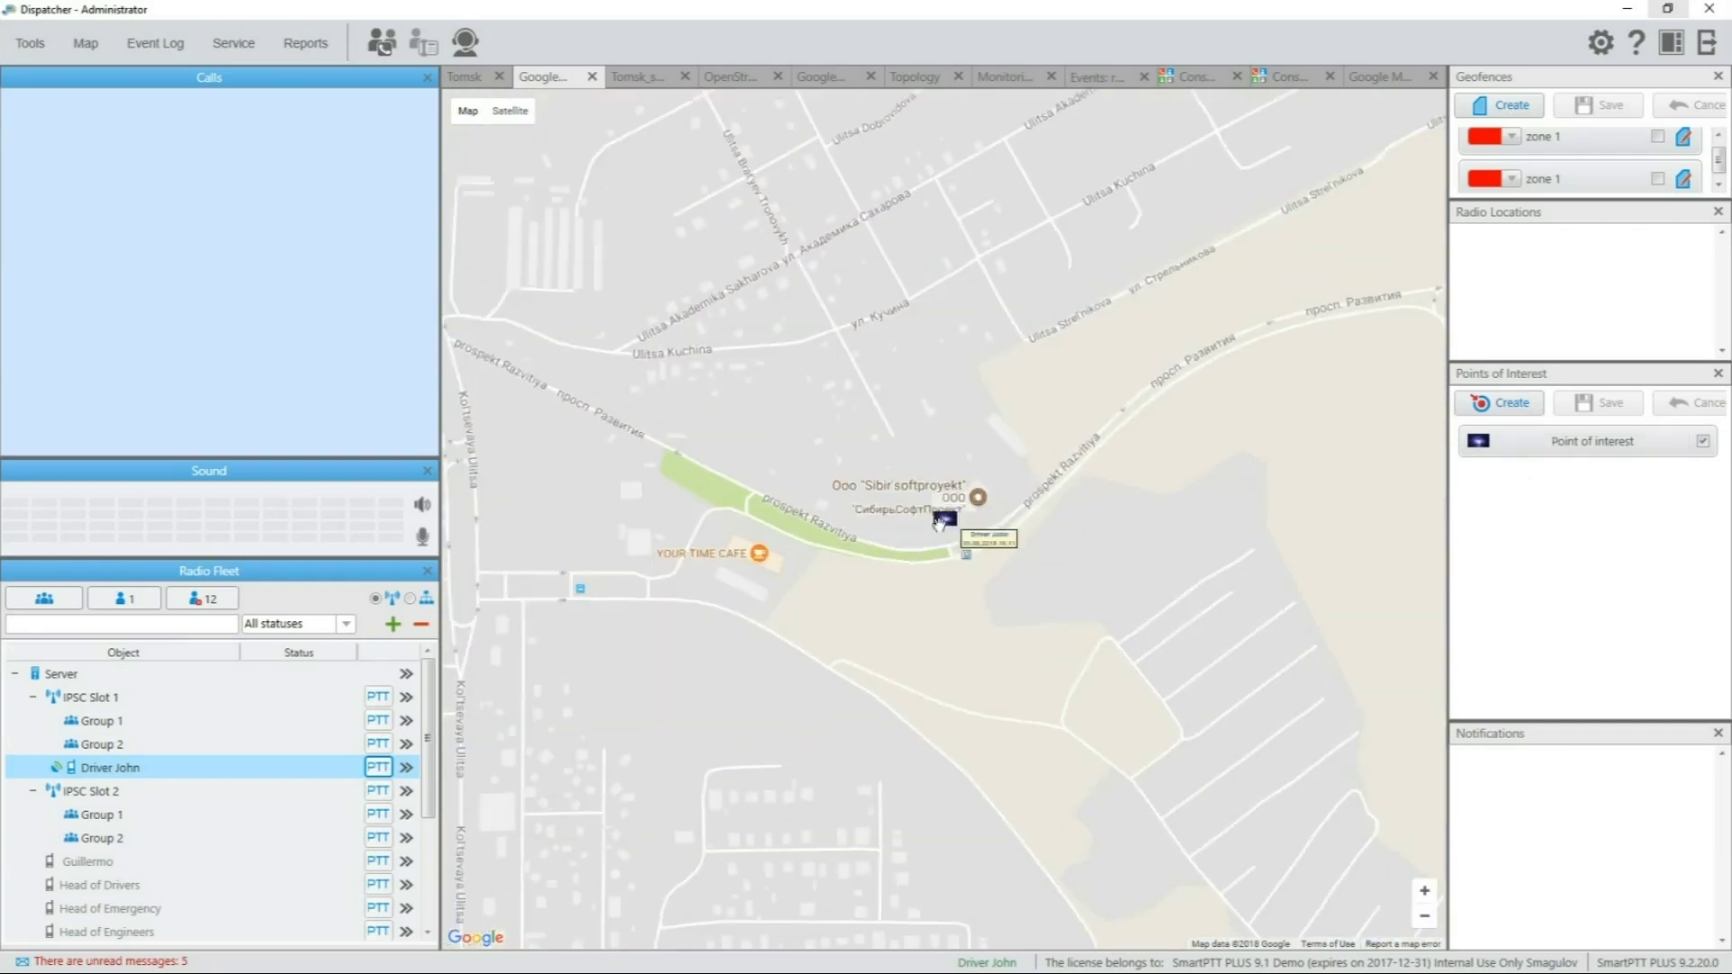
pyautogui.scroll(2, 928, 528)
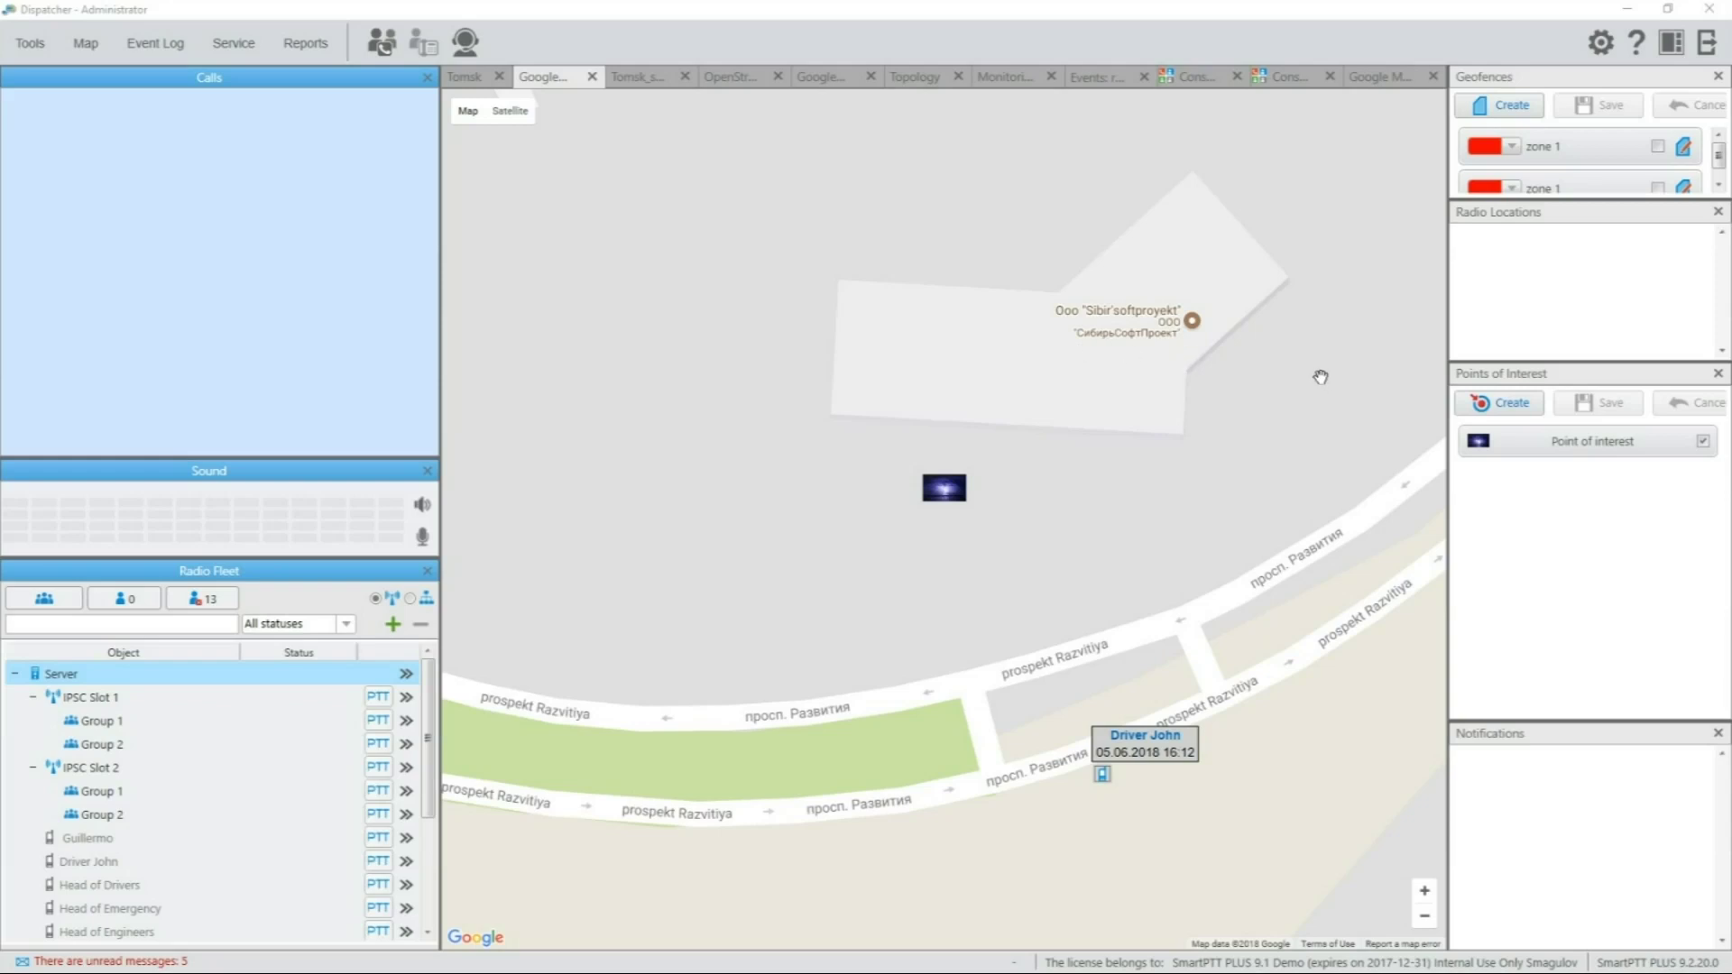
pyautogui.click(1601, 42)
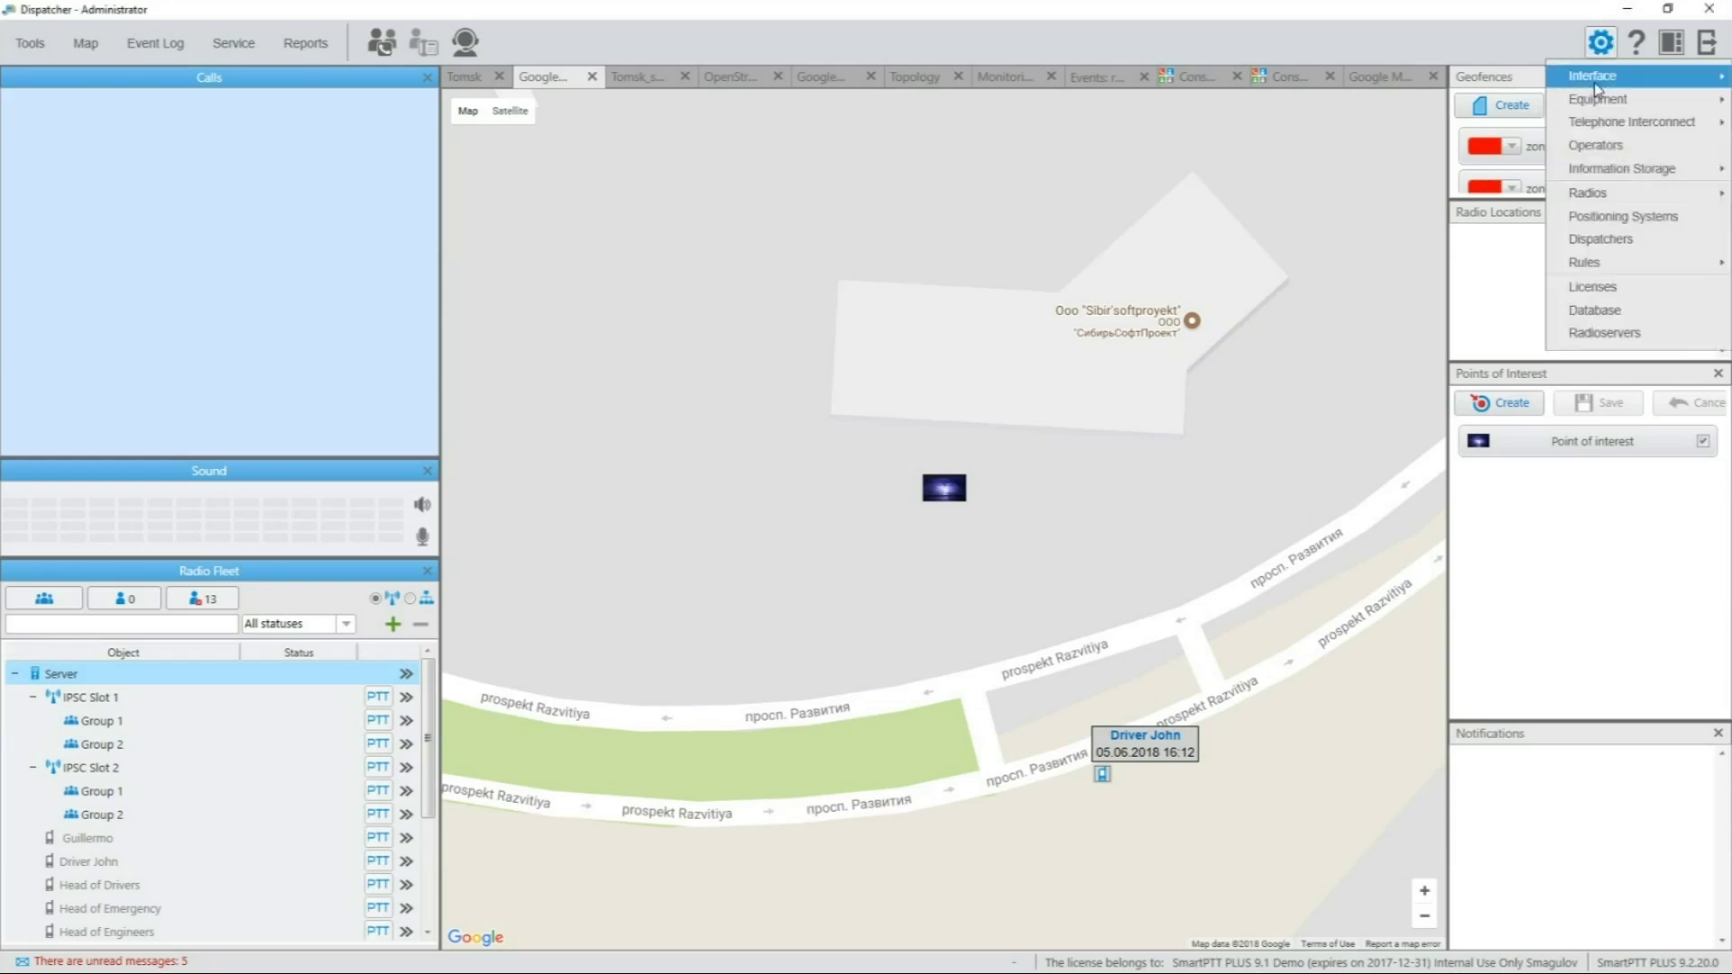
pyautogui.click(1593, 221)
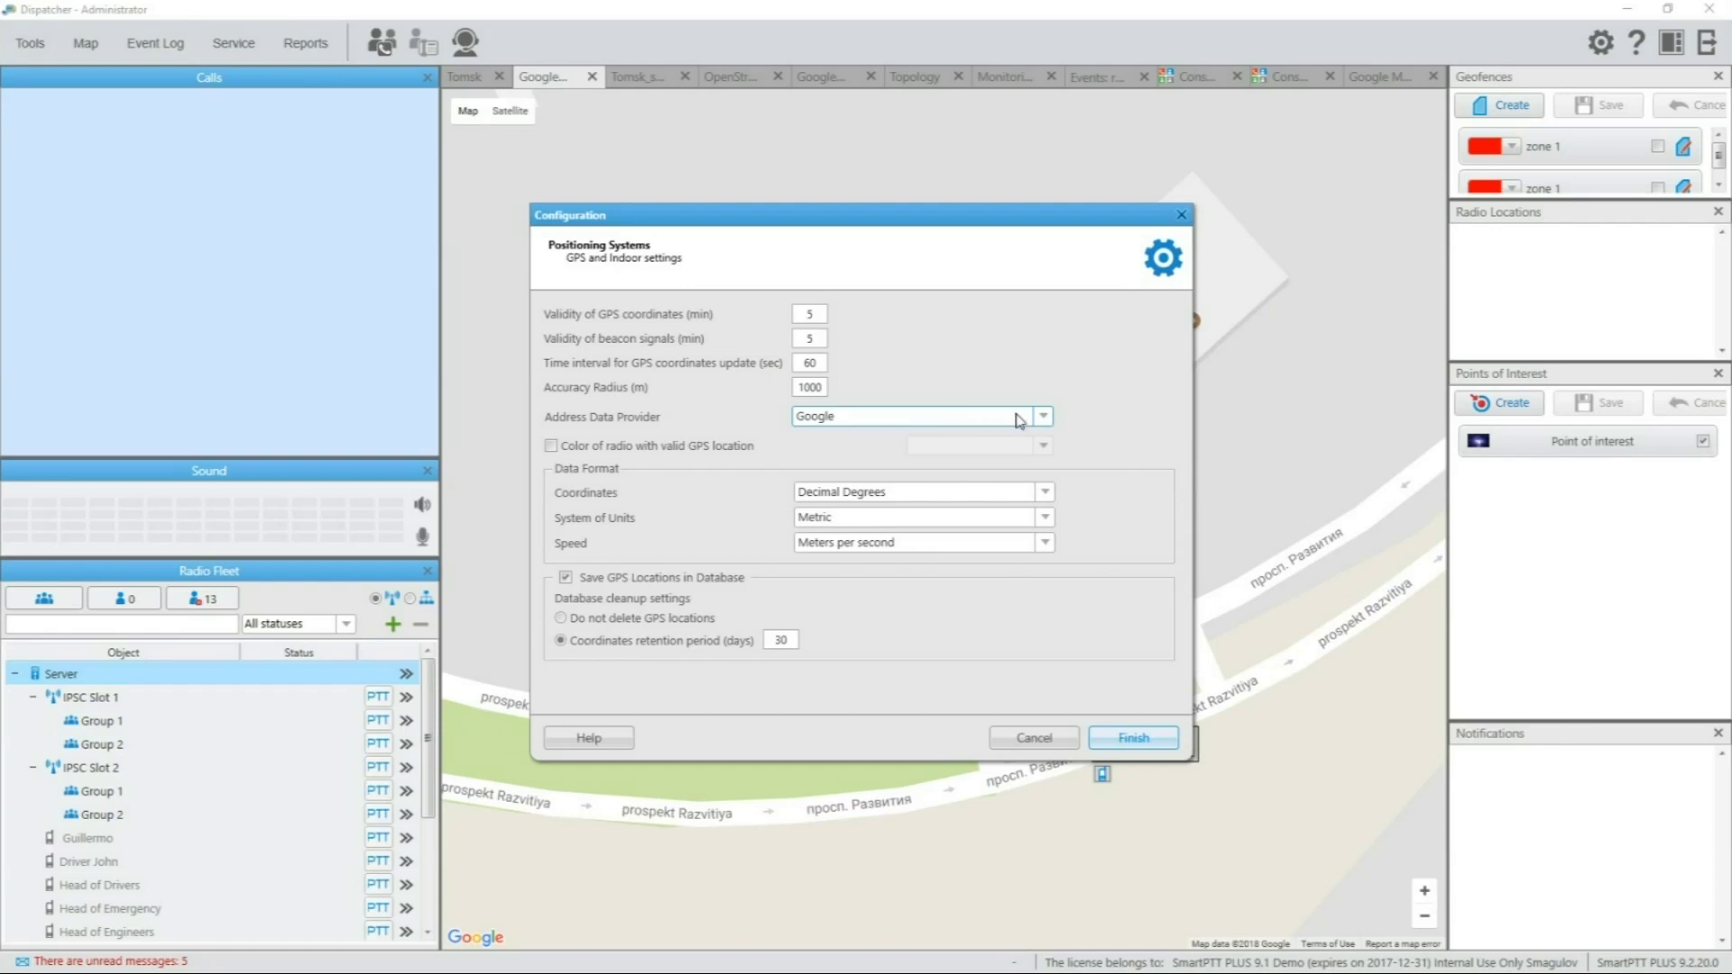
pyautogui.click(1042, 417)
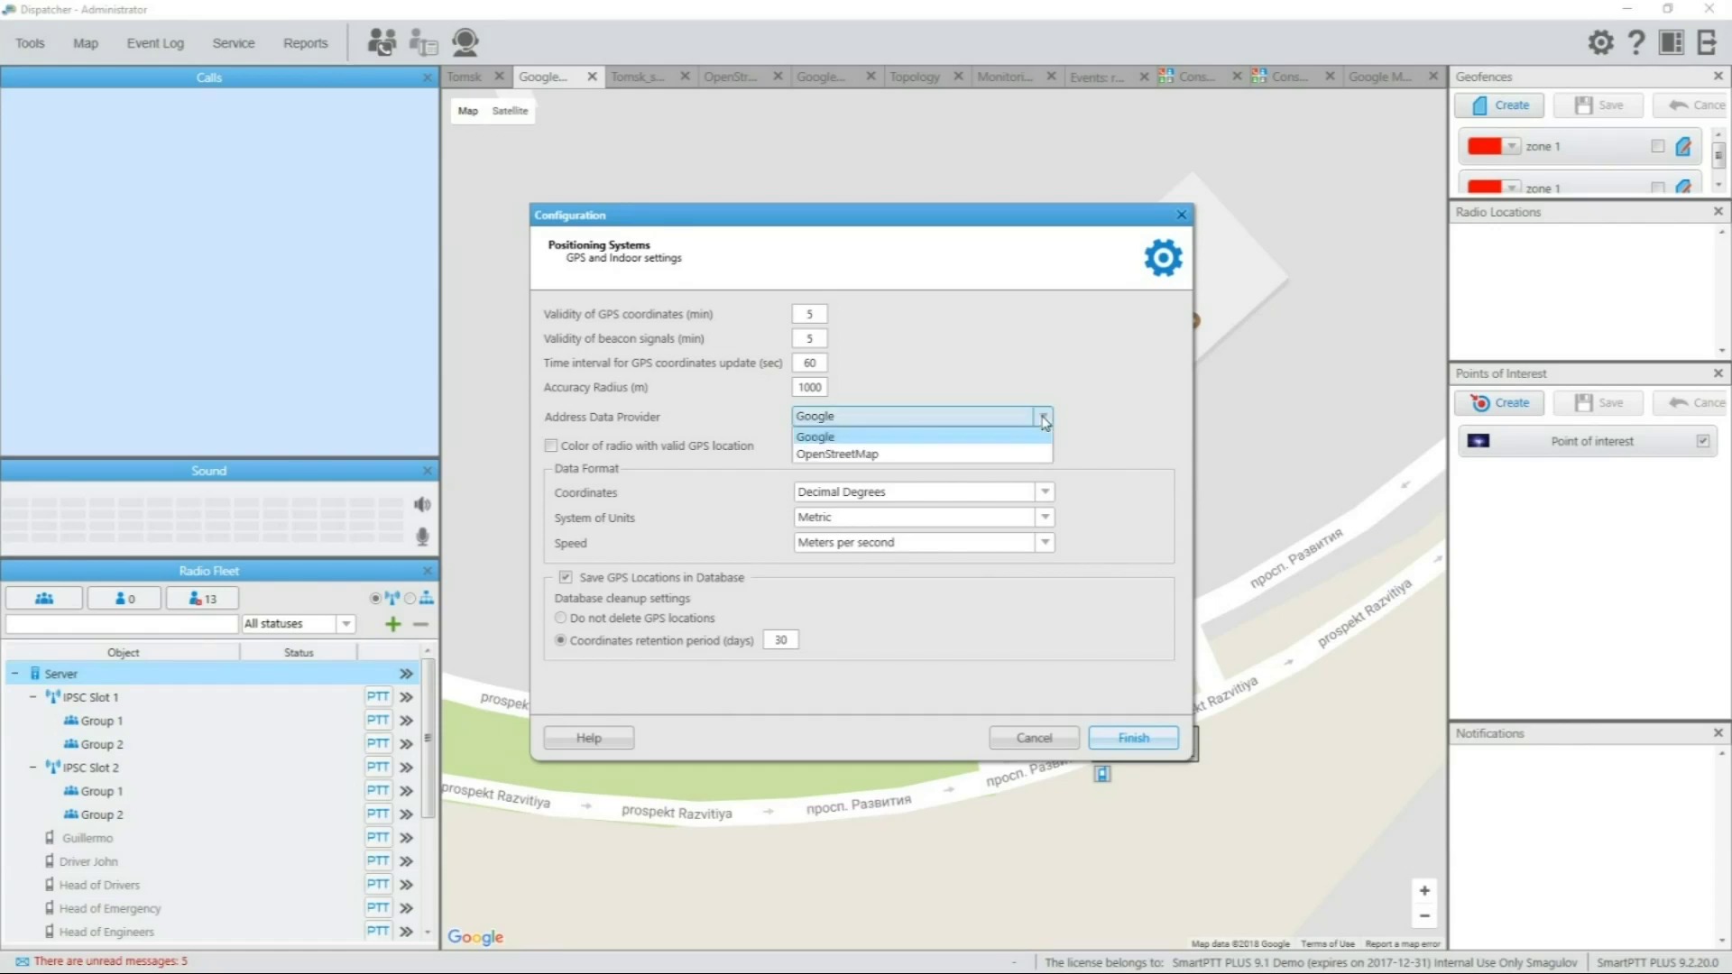
pyautogui.click(1043, 418)
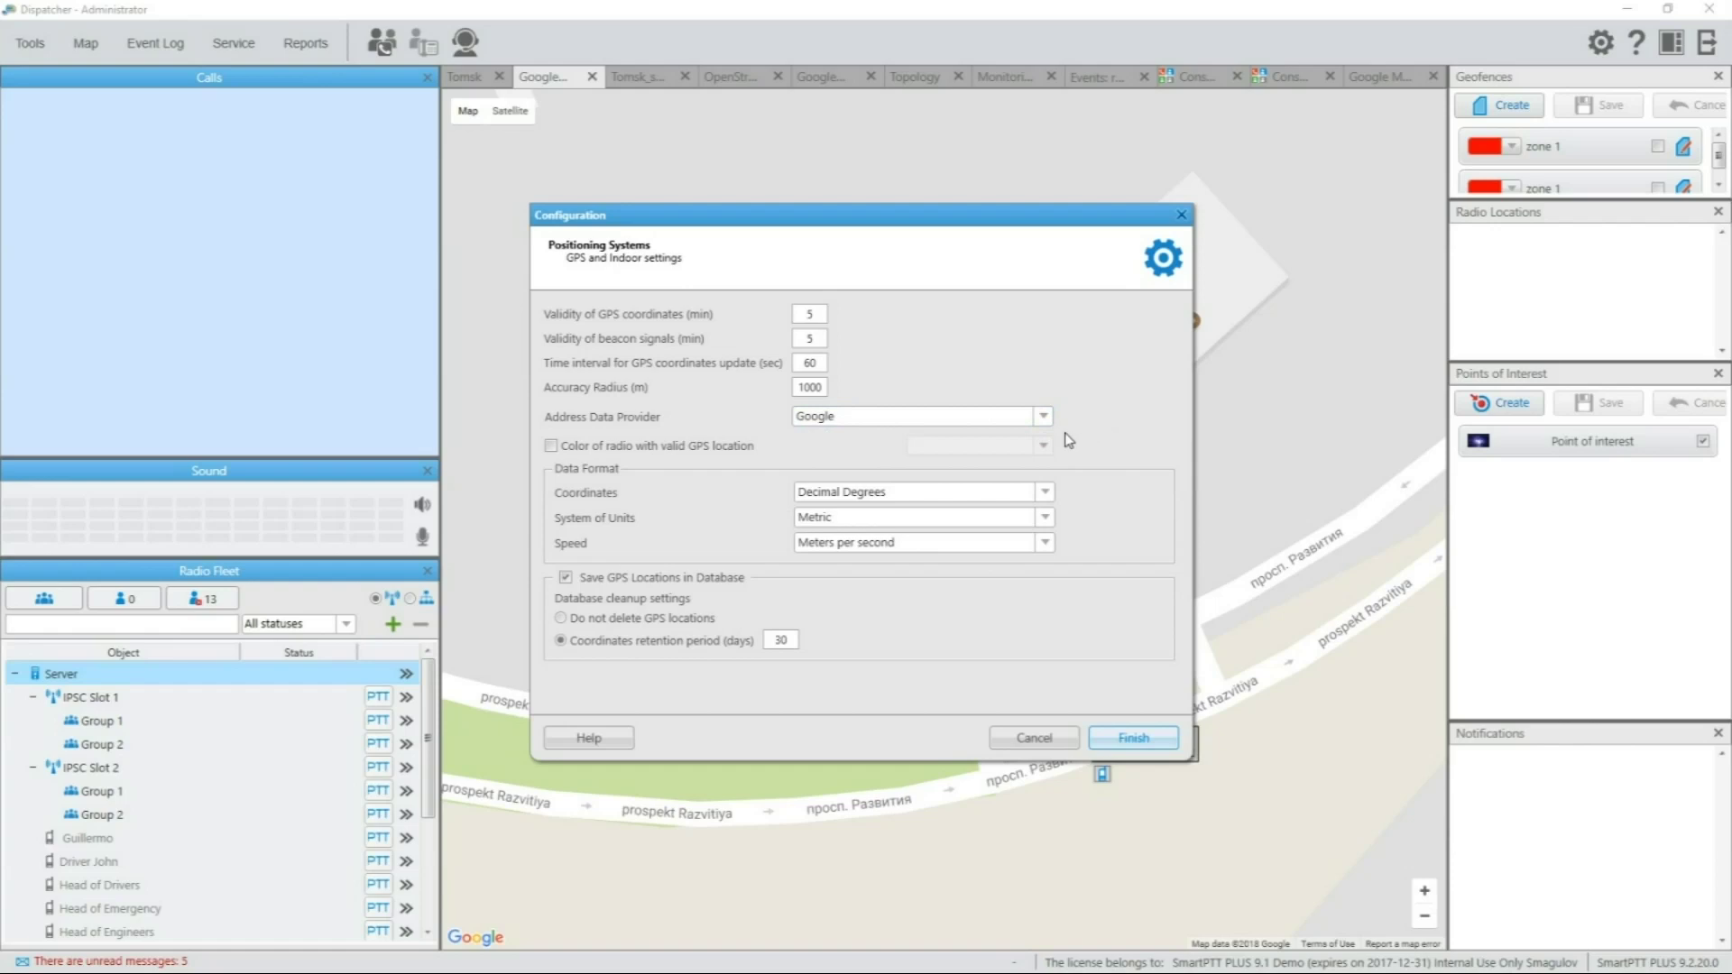
pyautogui.click(981, 491)
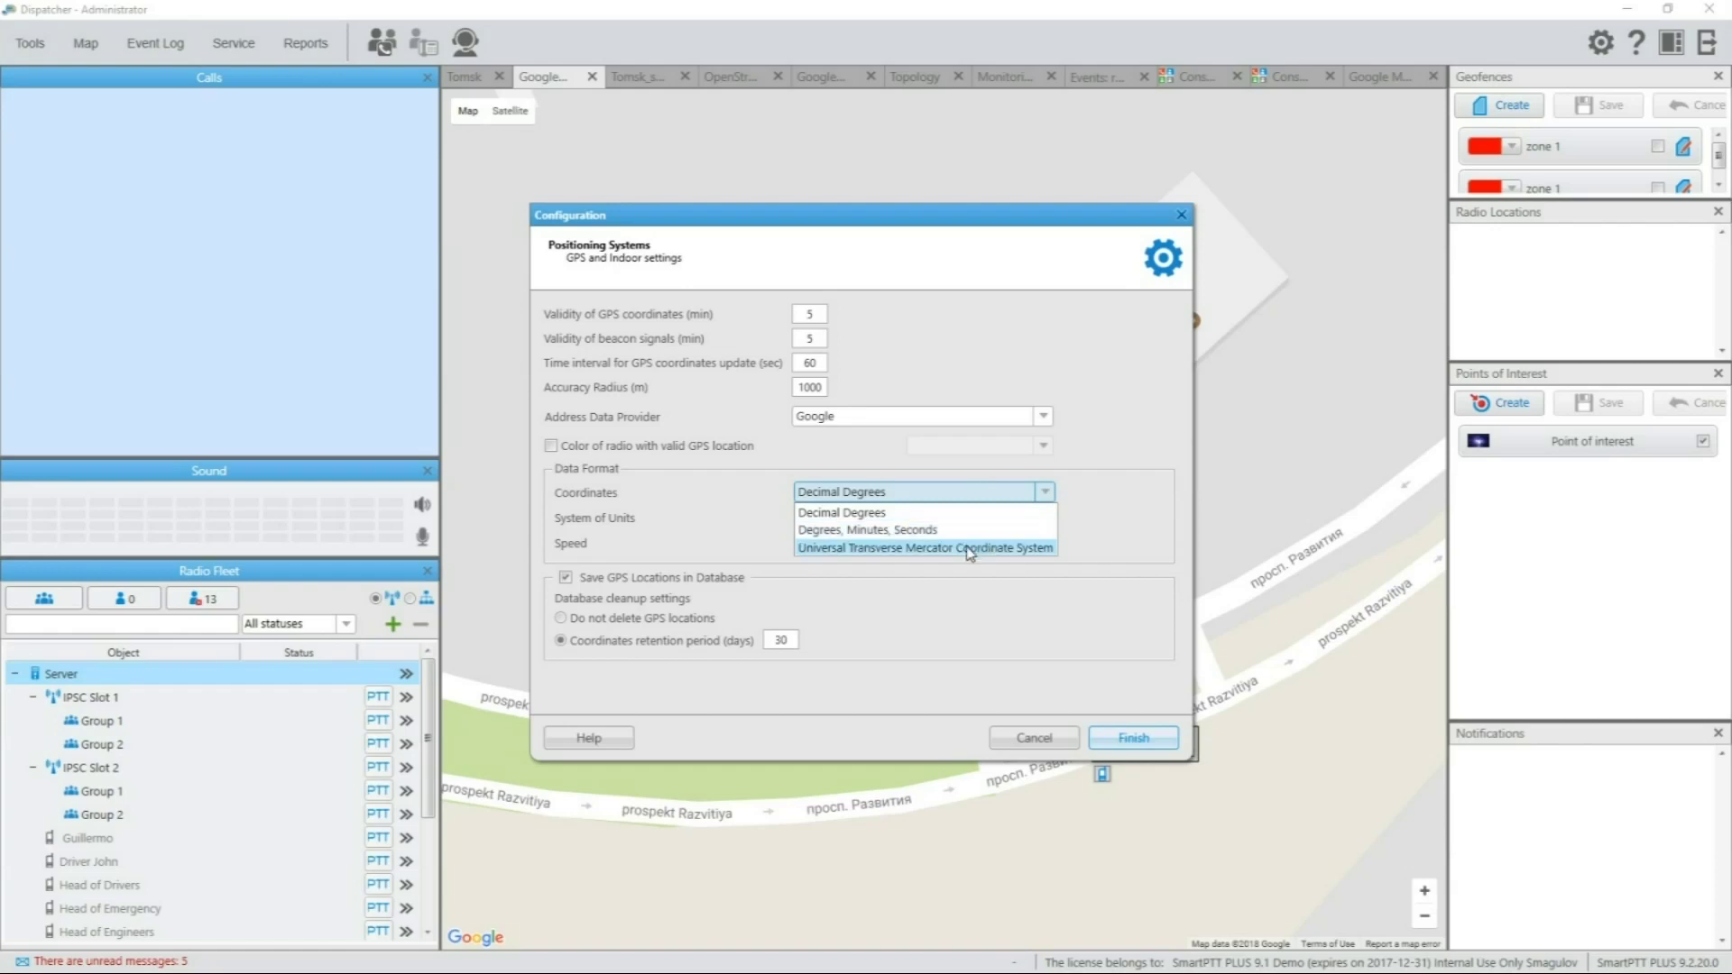
pyautogui.click(1127, 551)
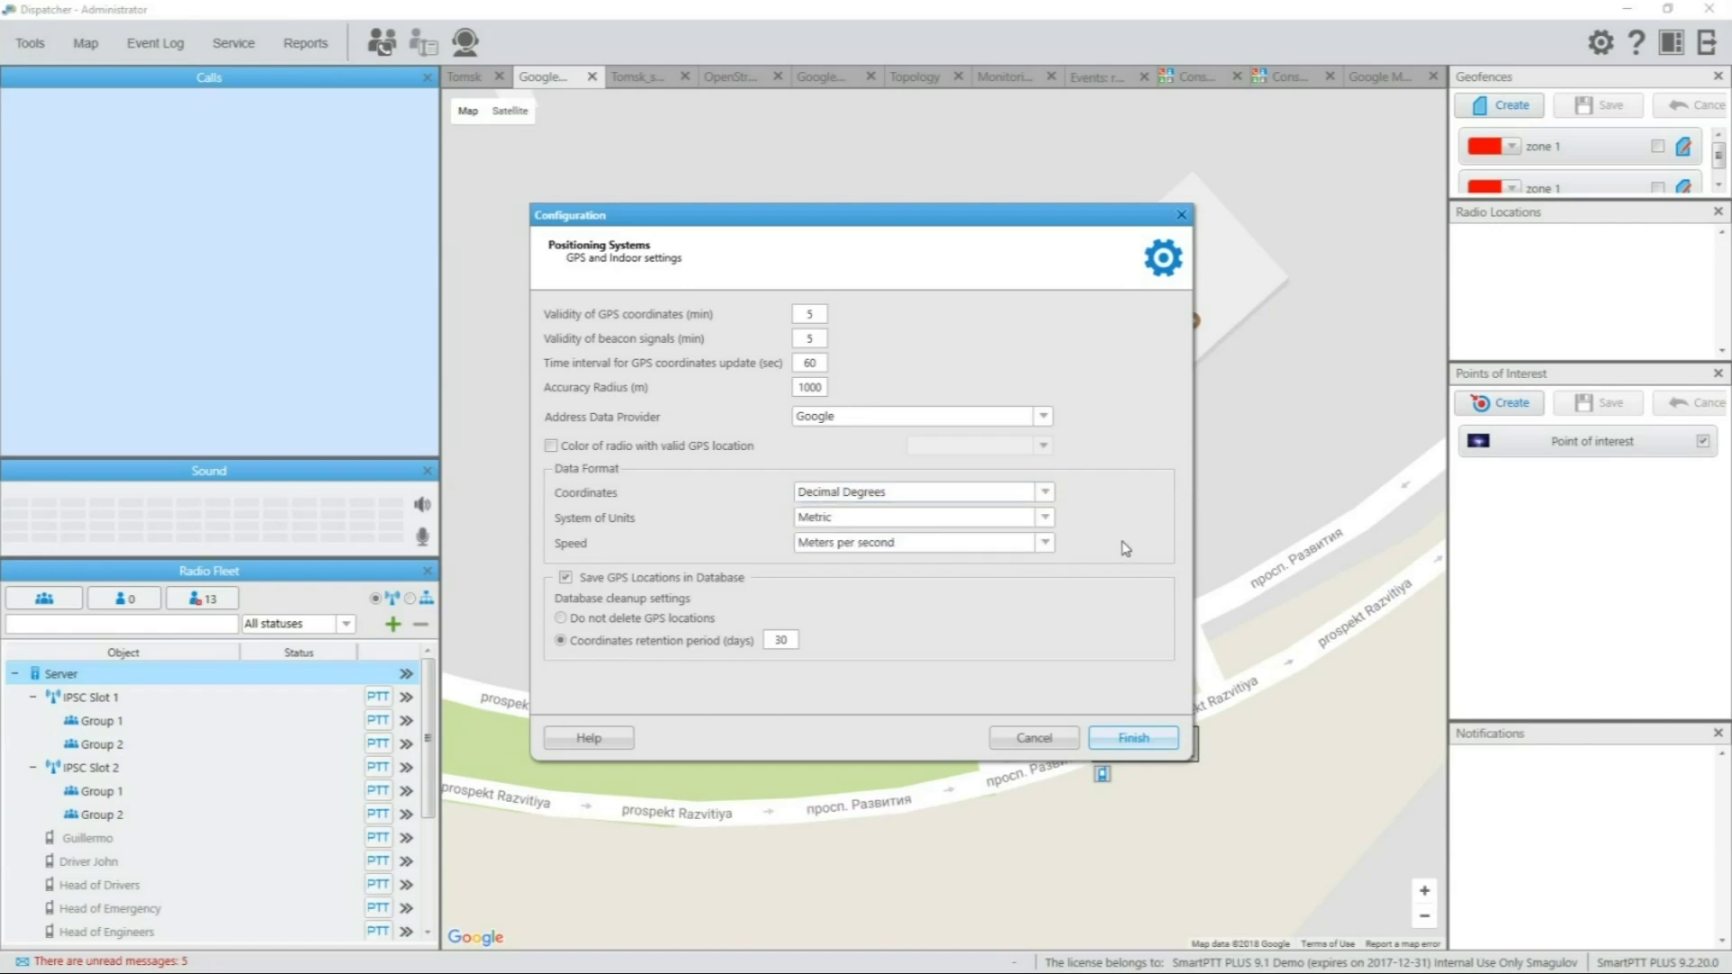
pyautogui.click(1044, 519)
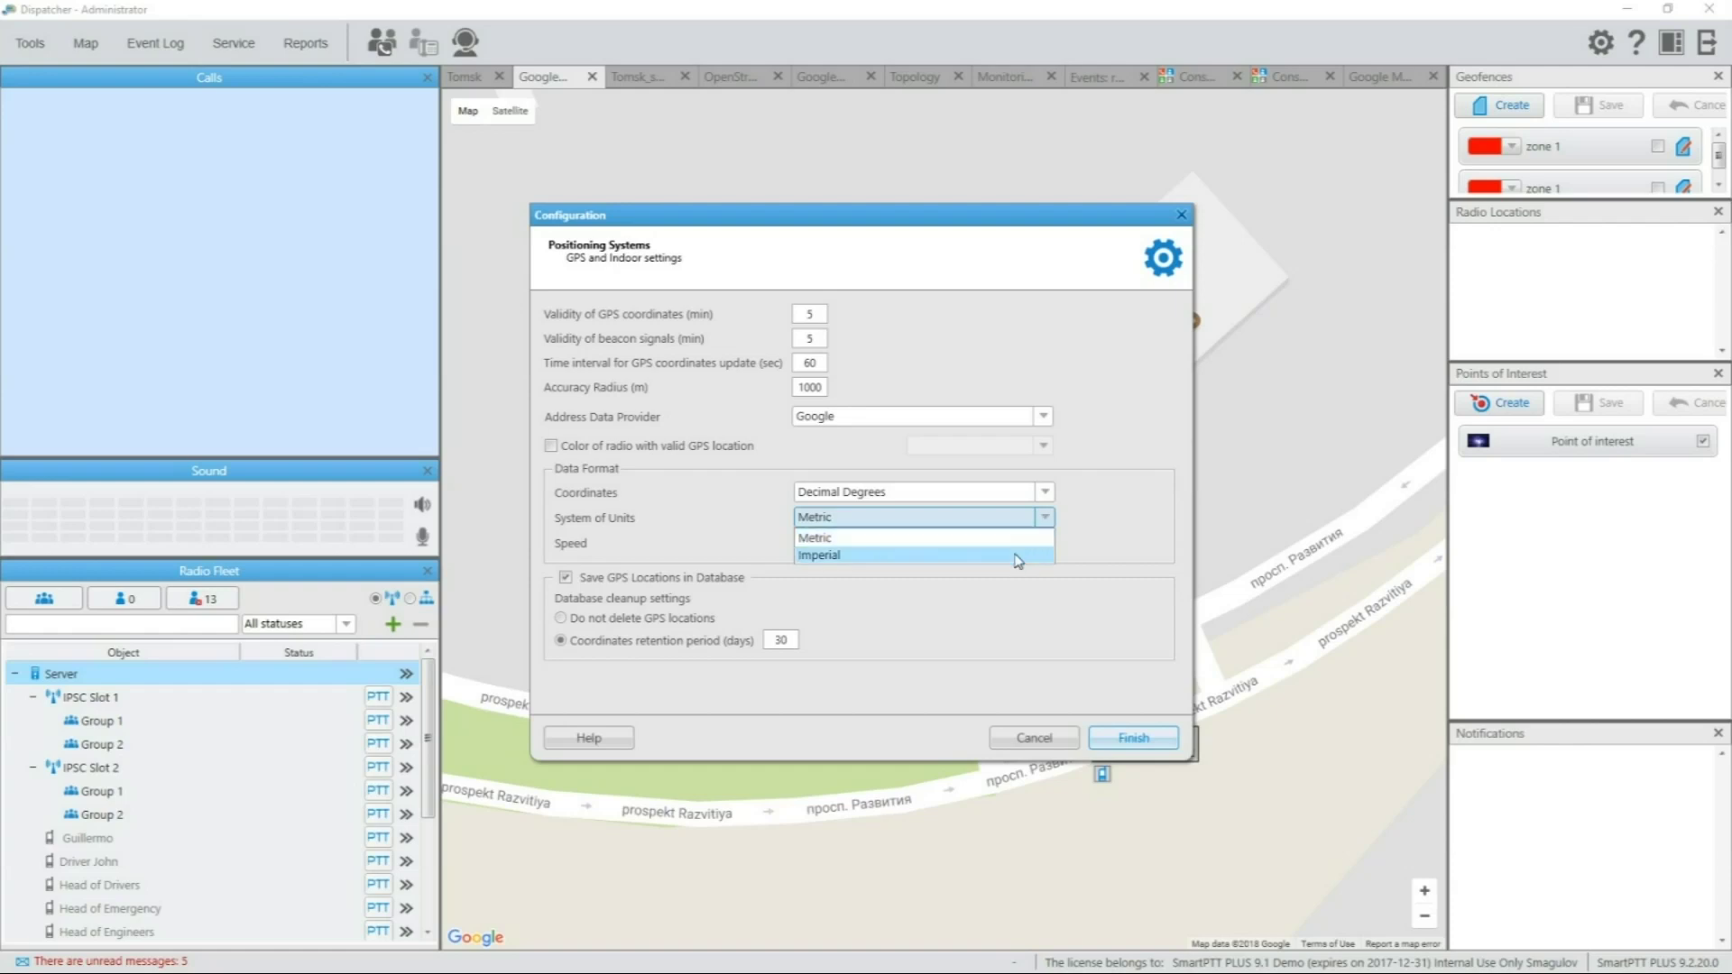
pyautogui.click(1132, 533)
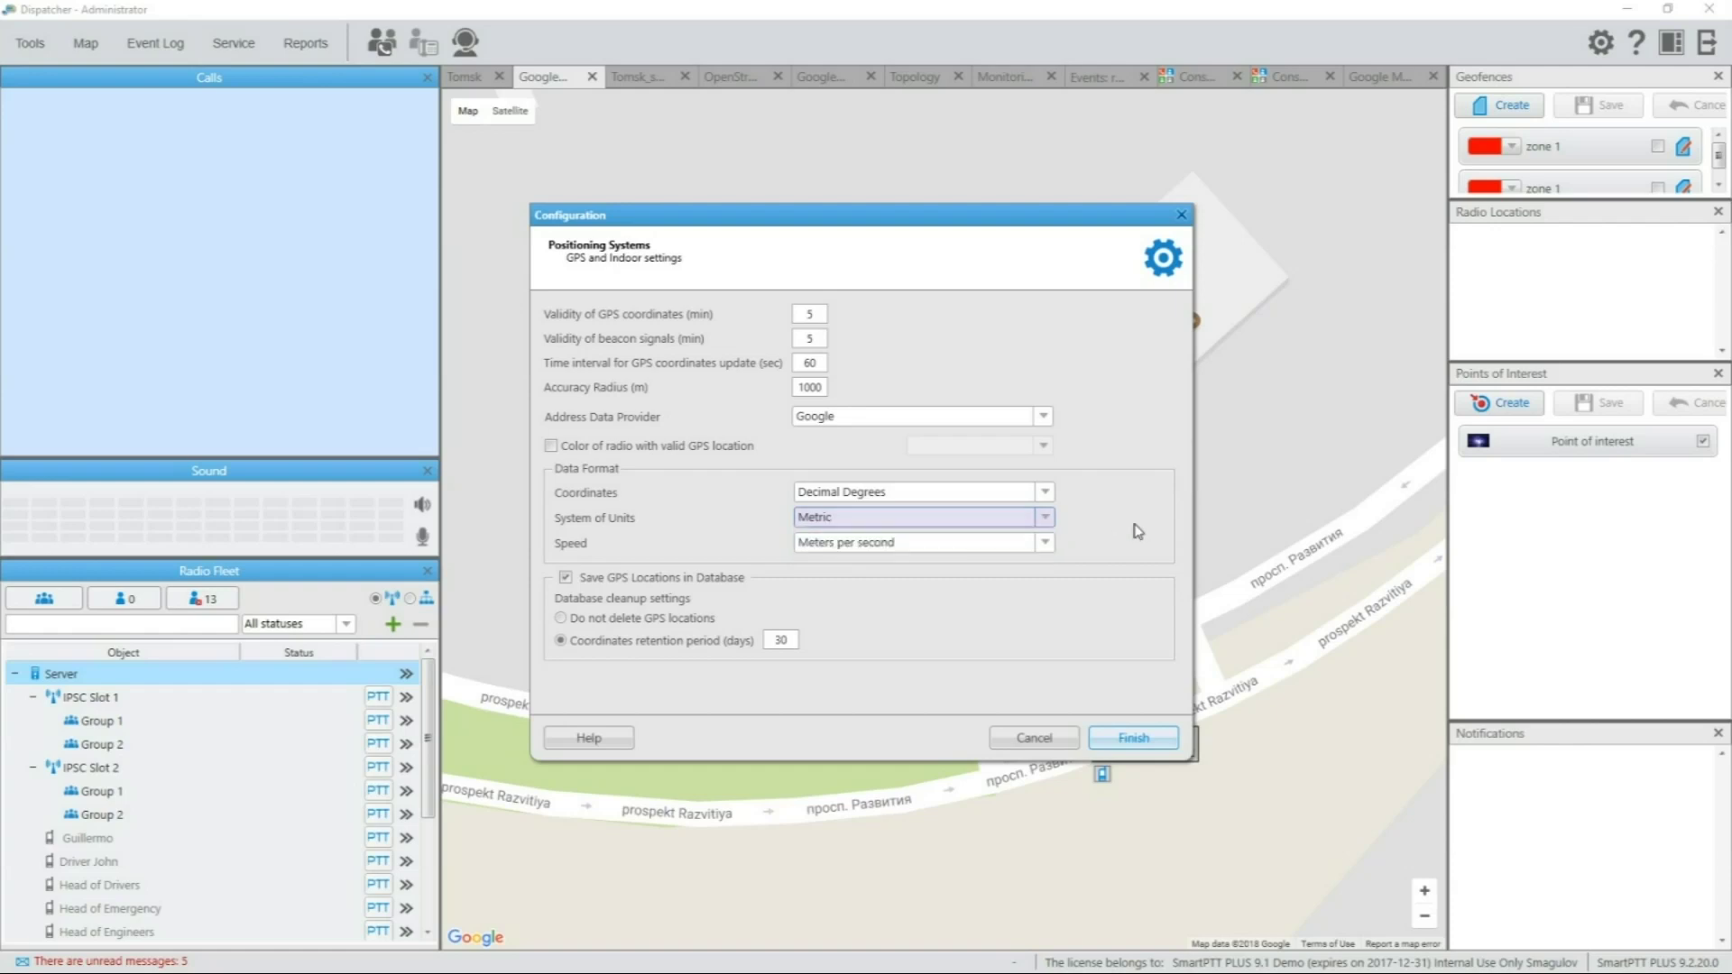
pyautogui.click(1046, 544)
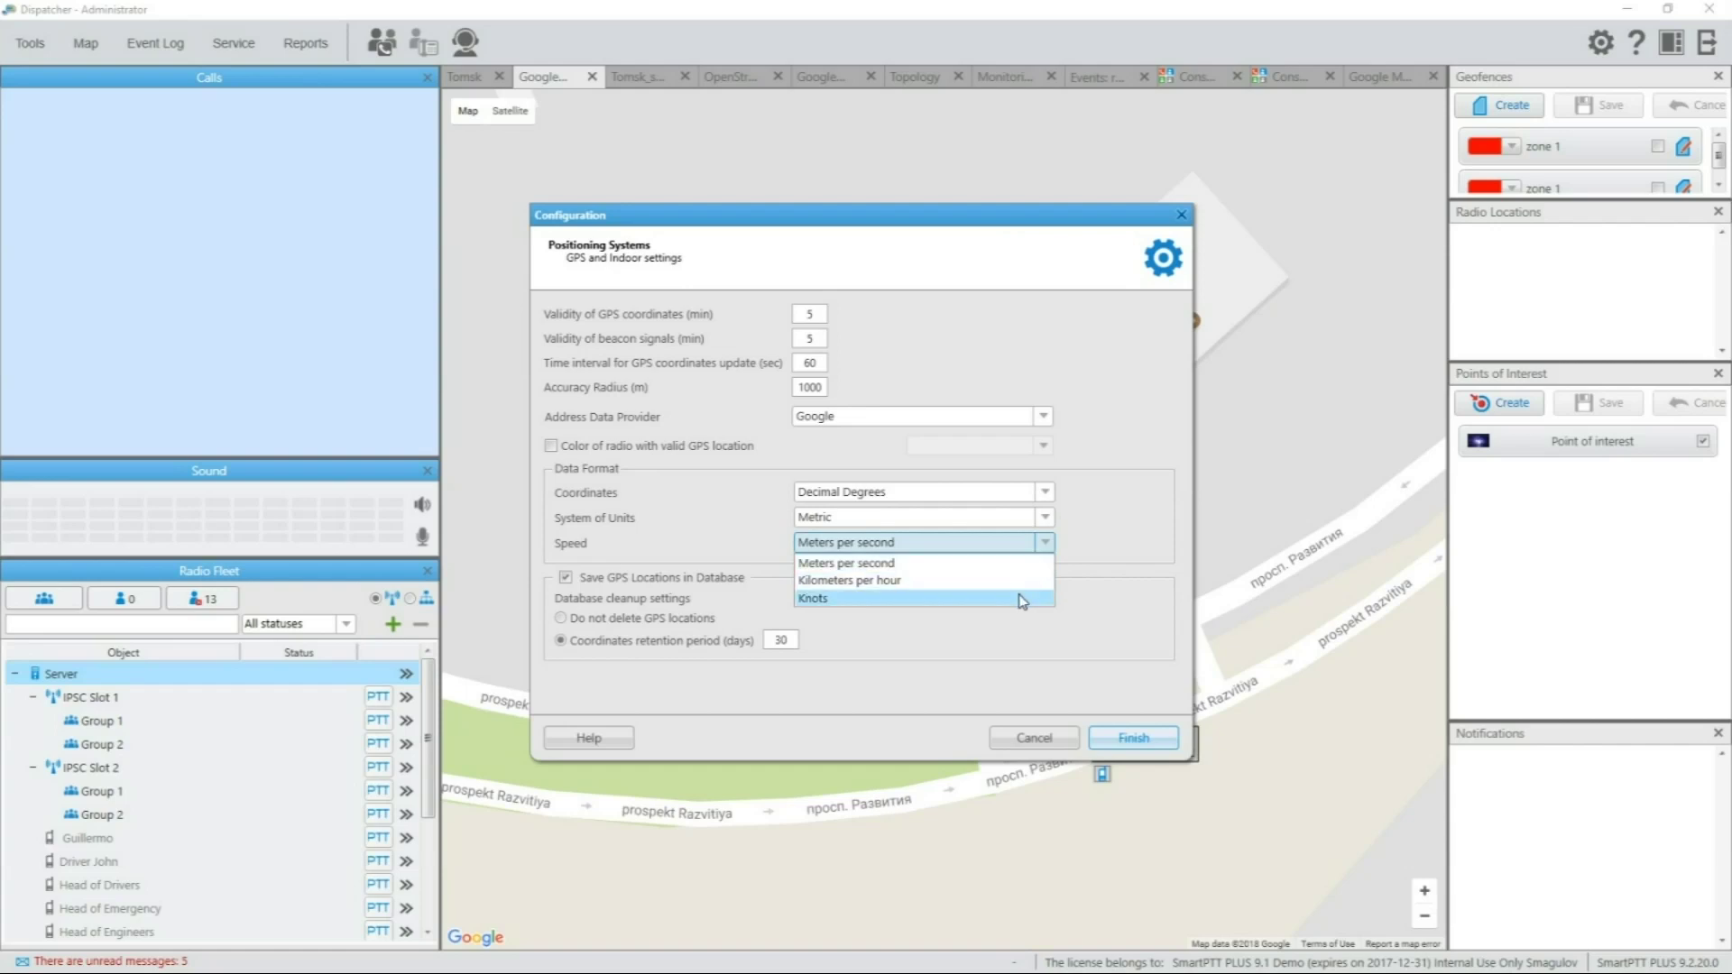
pyautogui.click(1053, 544)
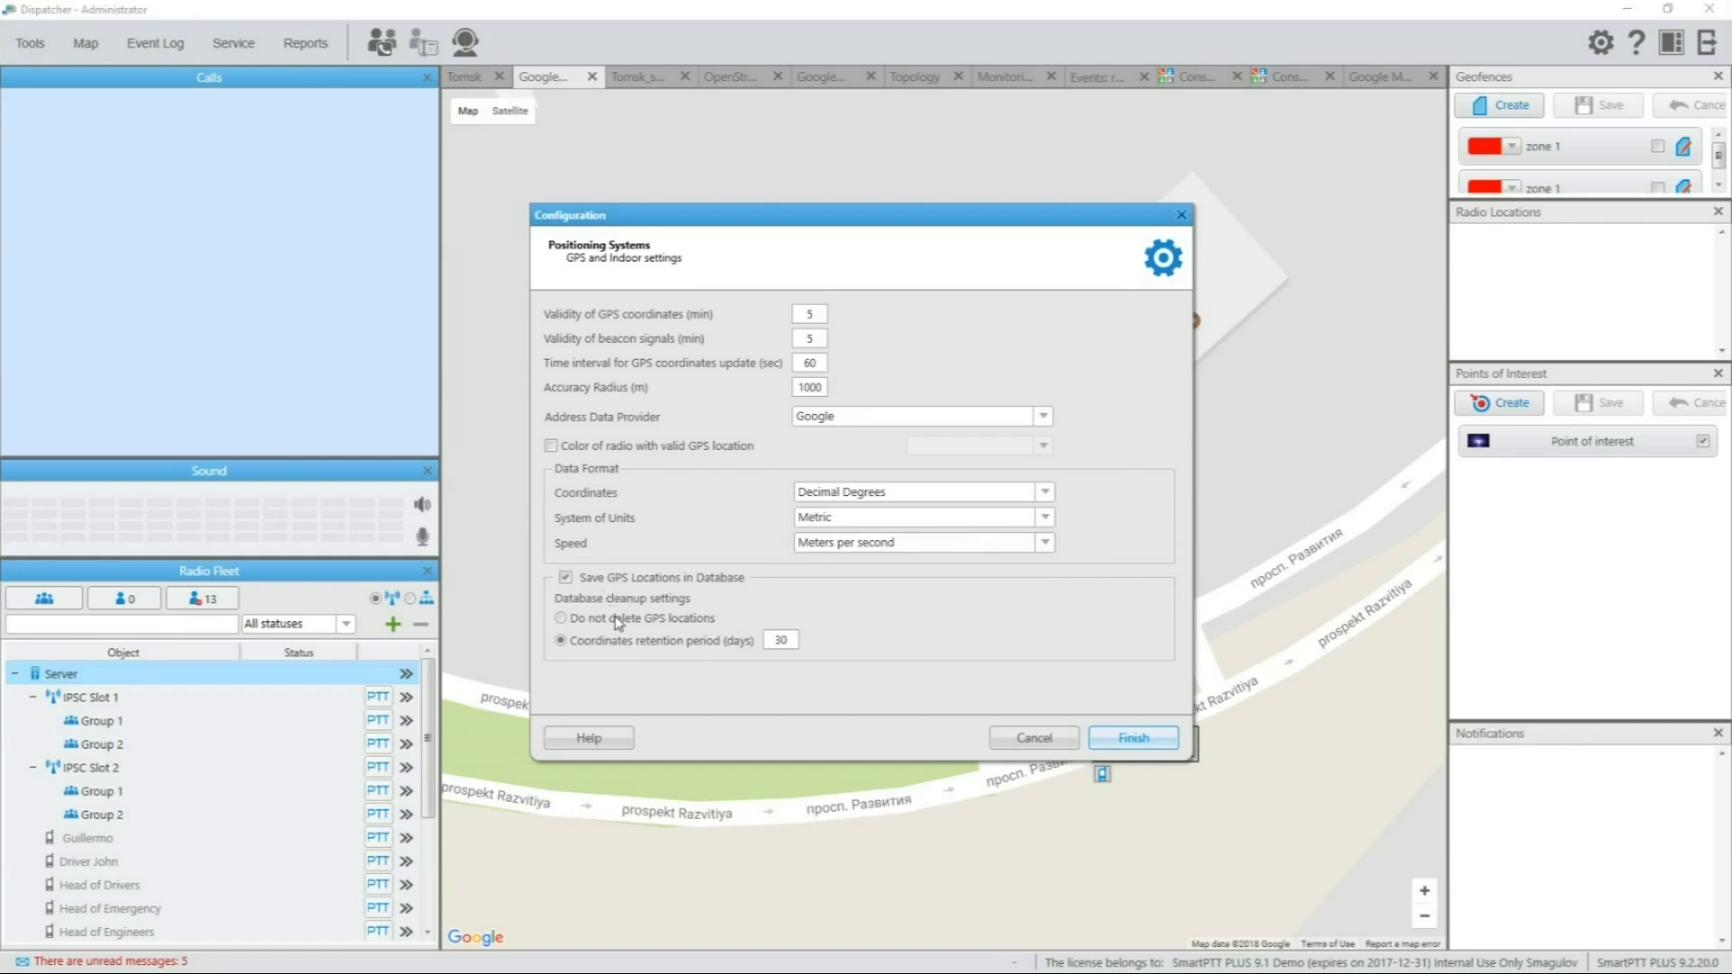
pyautogui.click(1128, 740)
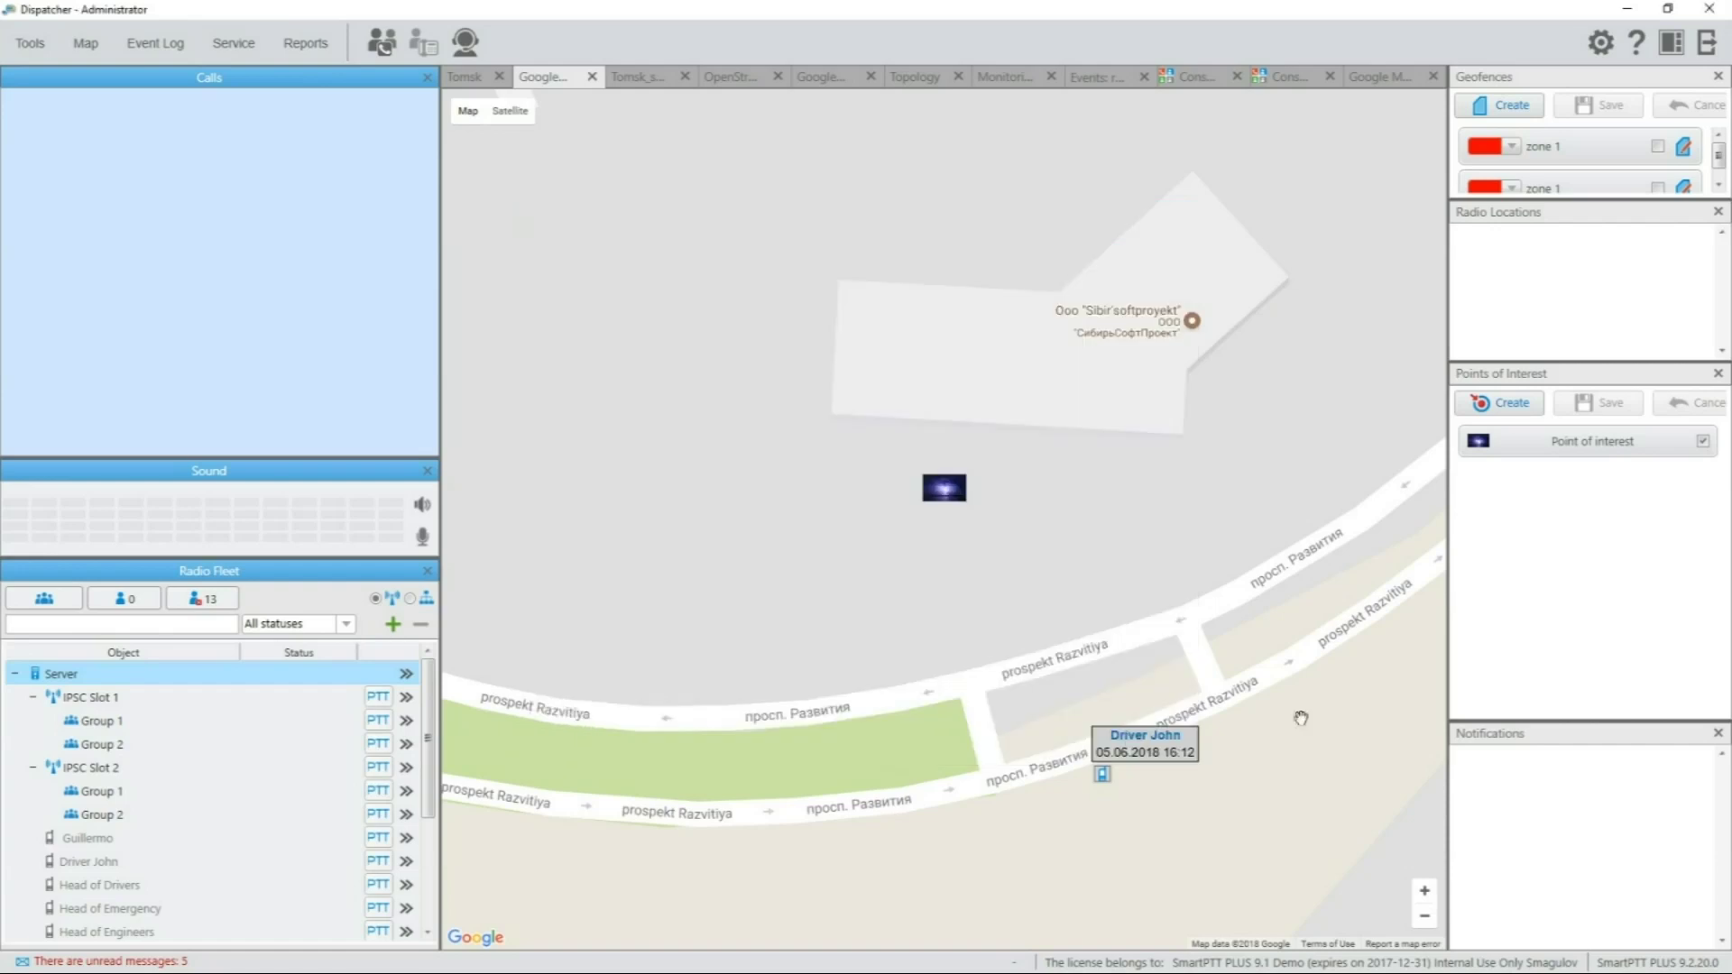